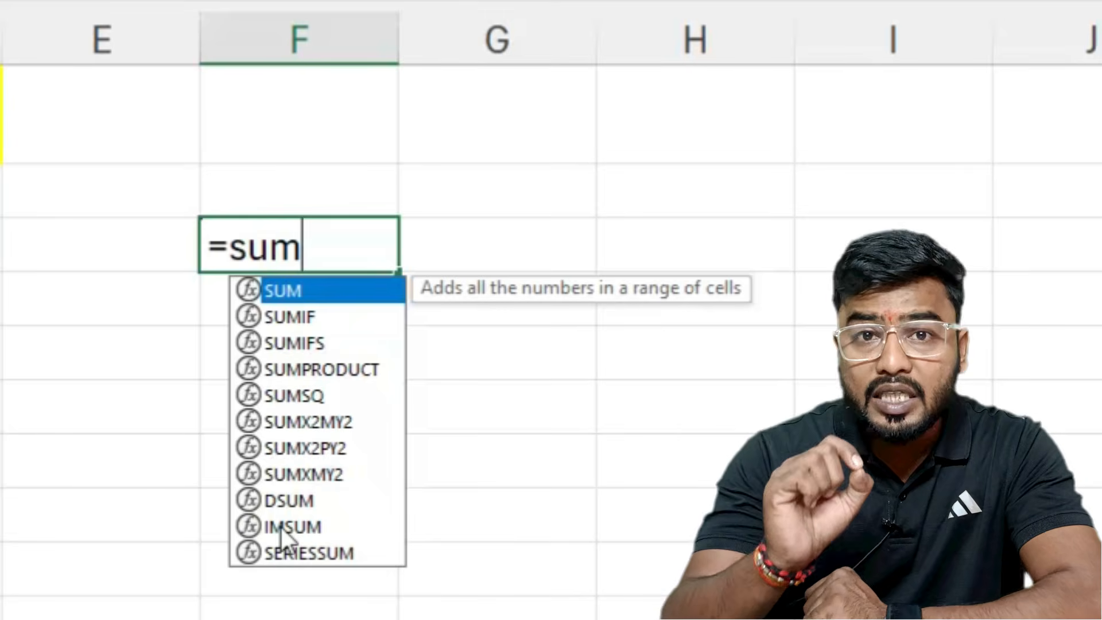
Step: Replace the SUM function name in the column F formula cell with datedif
key(BackSpace)
key(BackSpace)
key(BackSpace)
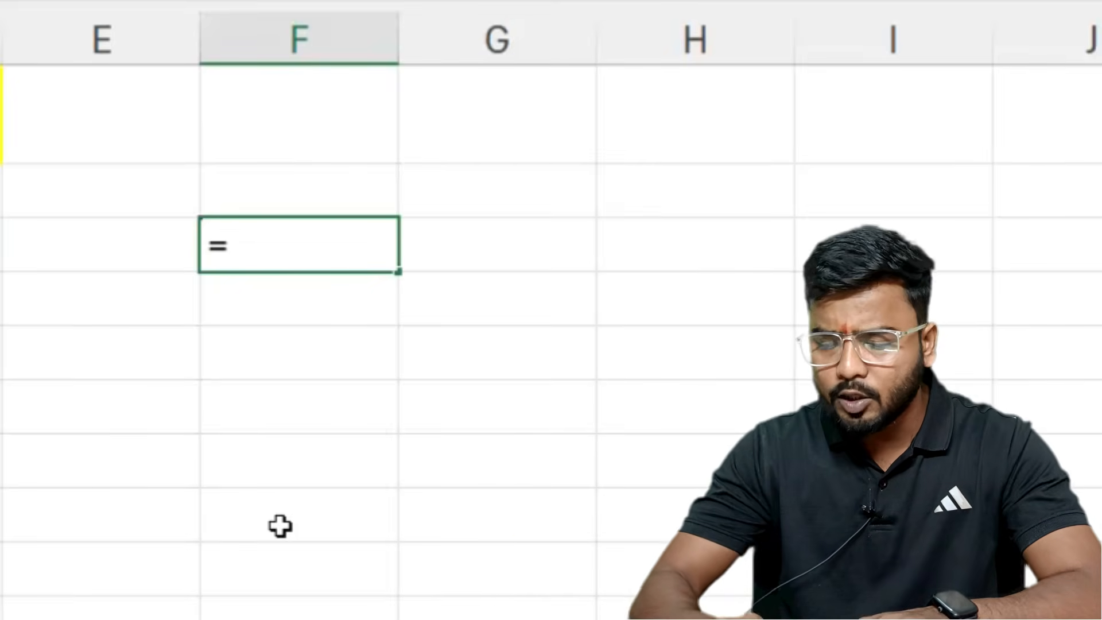
text(datedif)
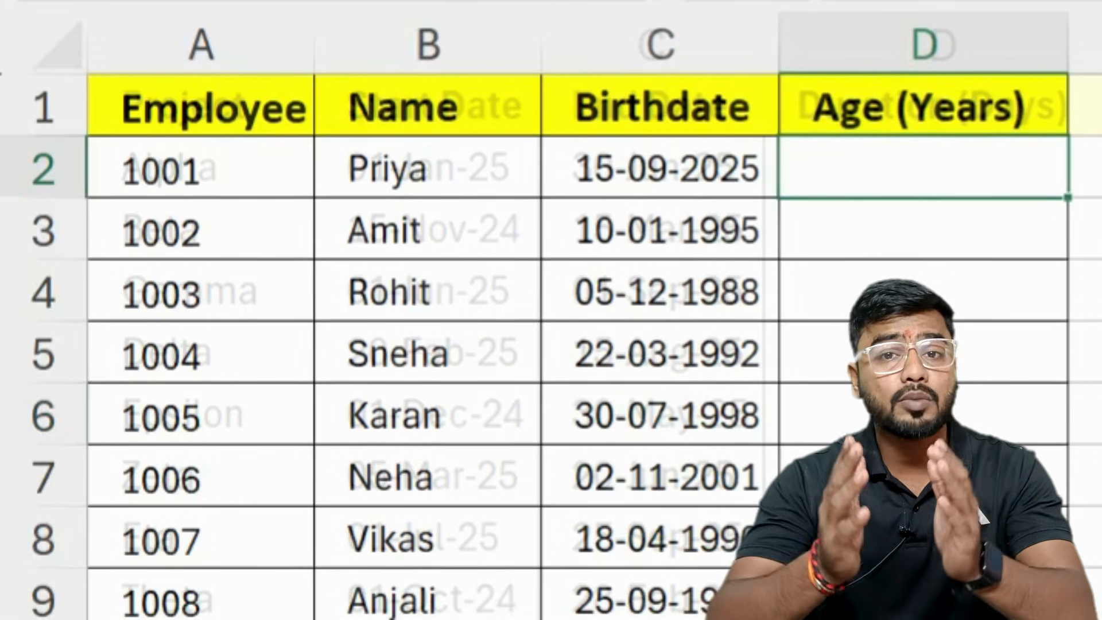
Step: Start a DATEDIF formula in D2 under Age (Years), using birthdate cell C2 as its first argument
text(=)
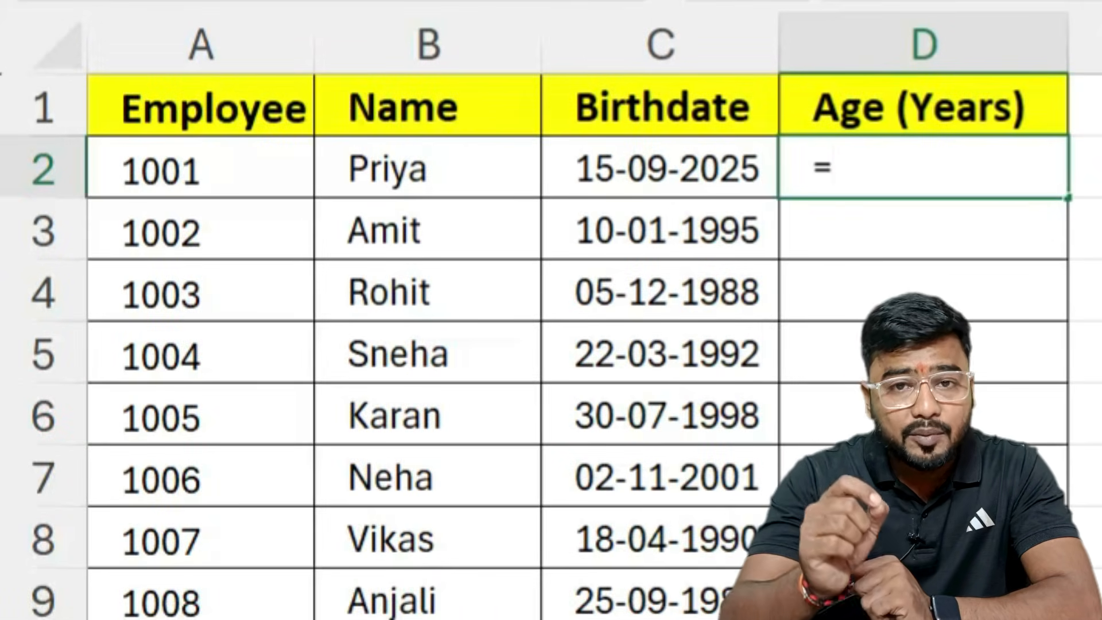
text(datedif)
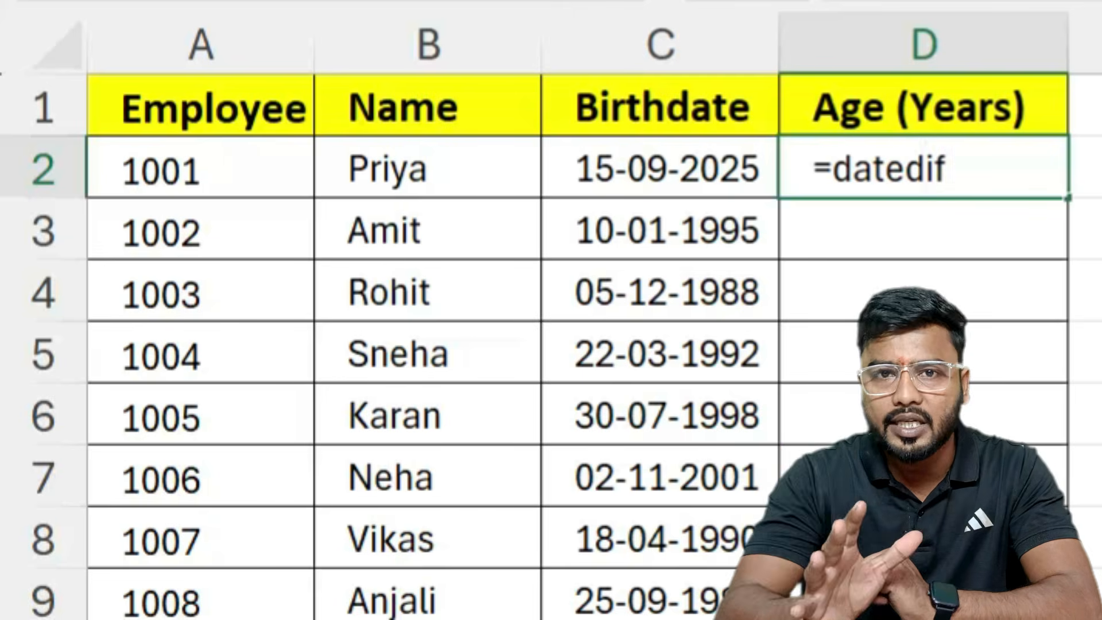
text(()
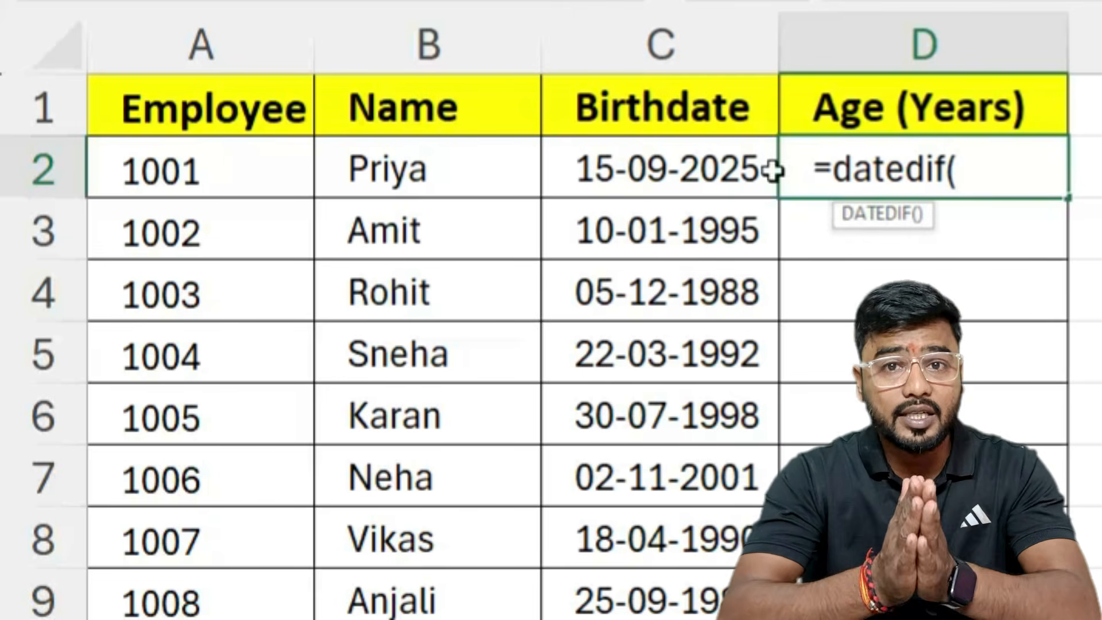
click(715, 172)
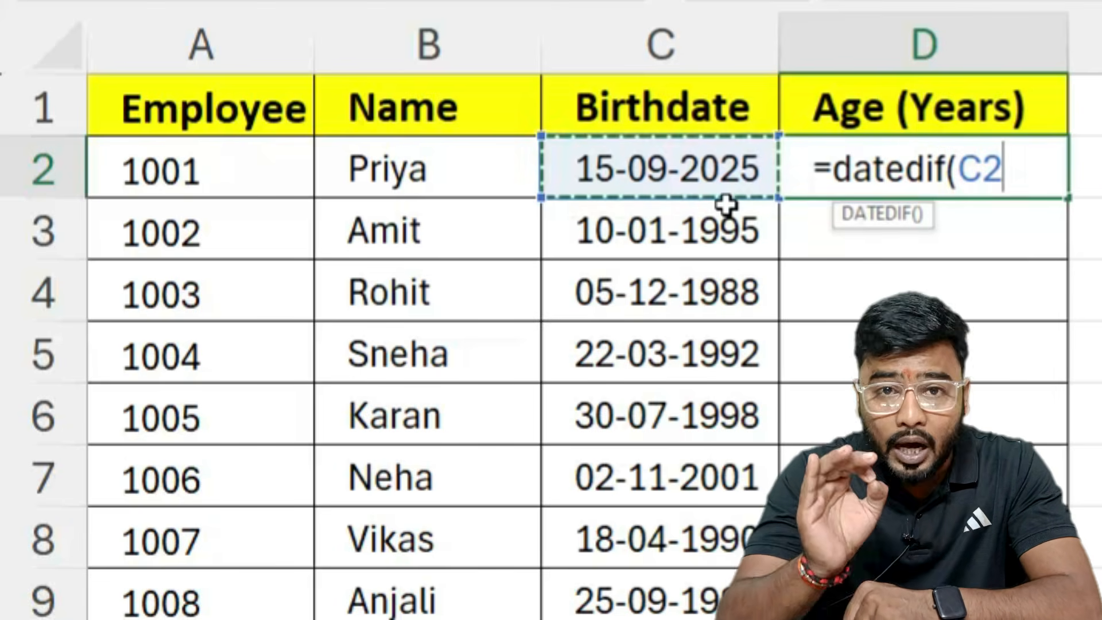
text(,)
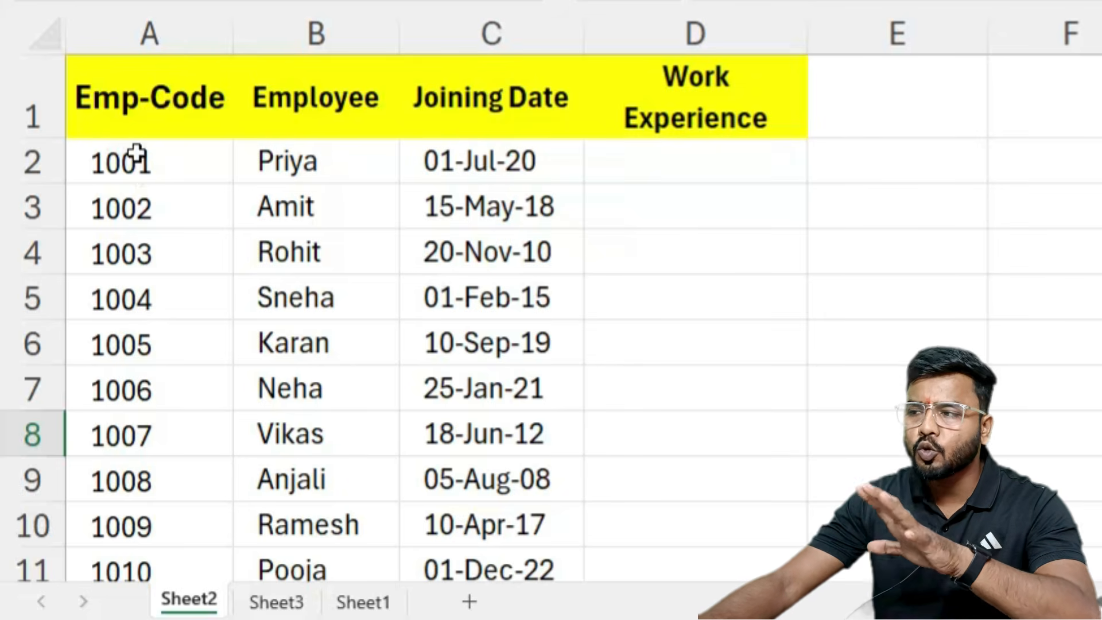
mouse_move(152, 163)
mouse_down()
mouse_move(139, 410)
mouse_move(147, 423)
mouse_move(144, 396)
mouse_up()
drag(352, 150, 332, 361)
click(494, 153)
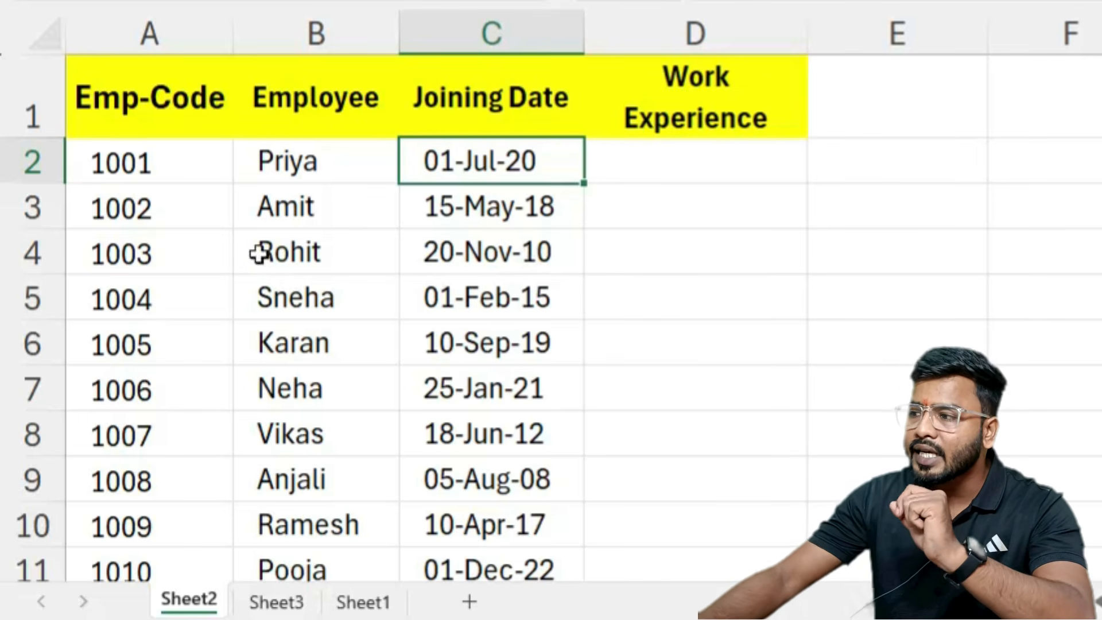
click(540, 161)
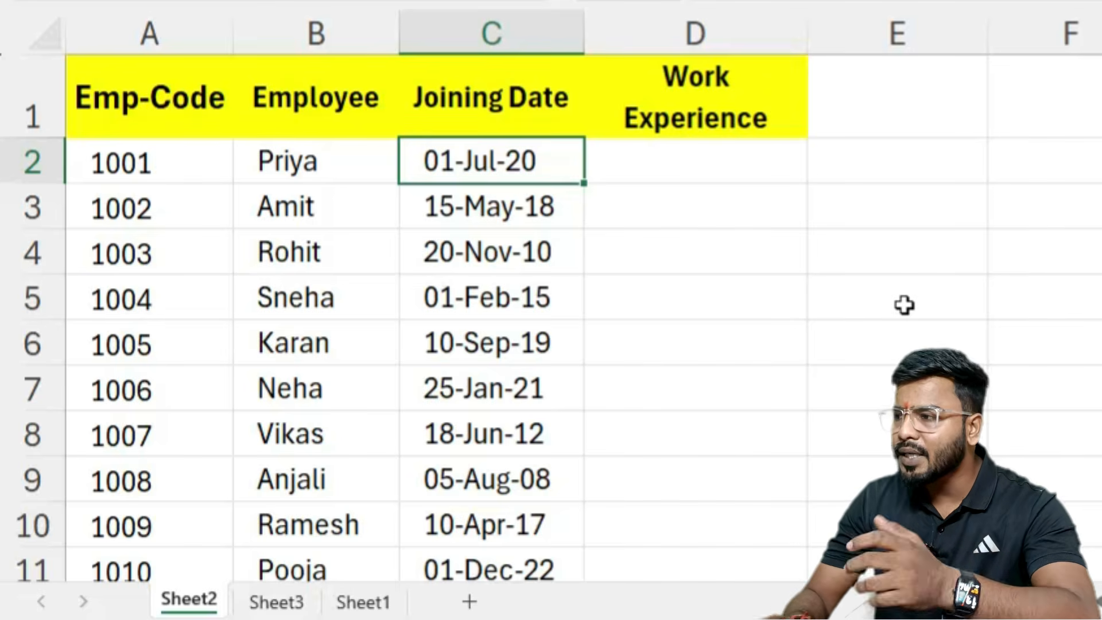
Step: Enter the formula =datedif(C2,25-8-2025,"Y") in D2 under Work Experience
click(708, 145)
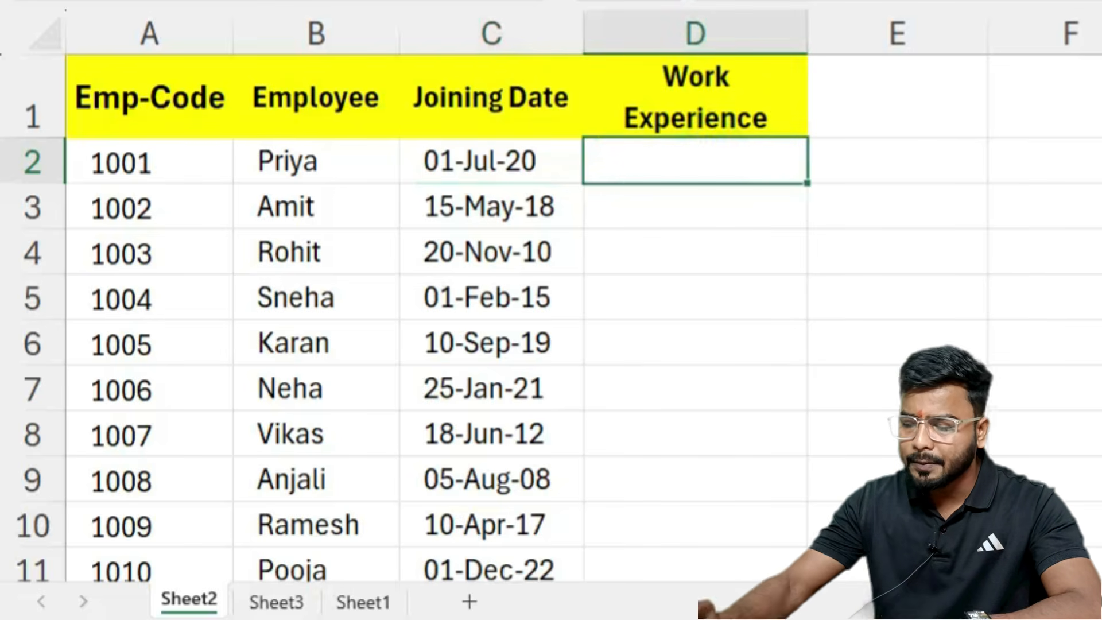
text(=)
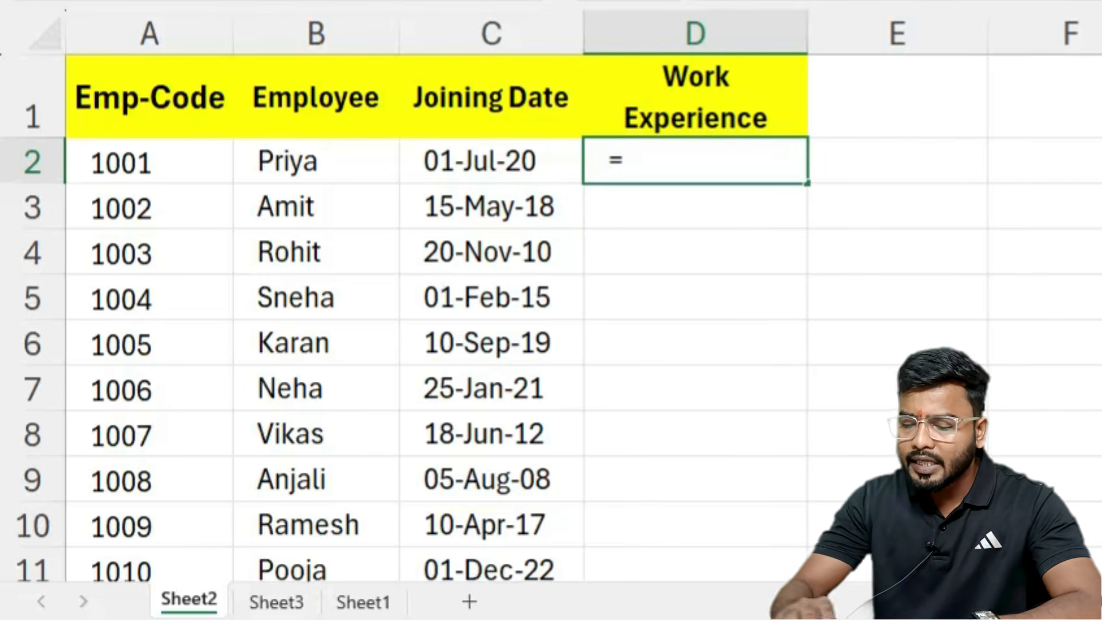
text(dat)
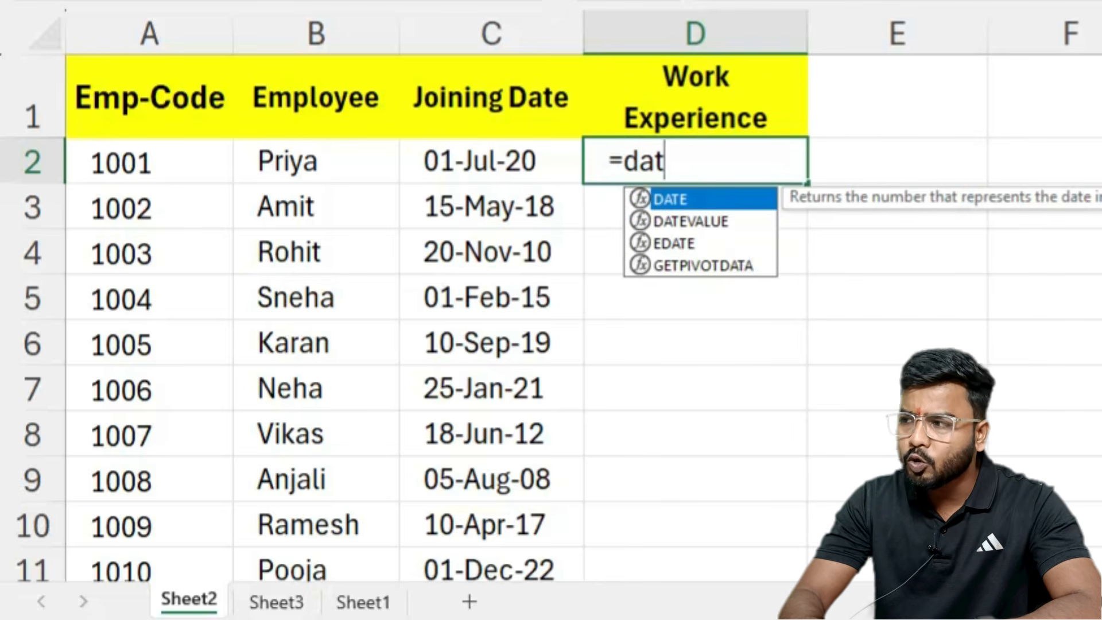
text(edif)
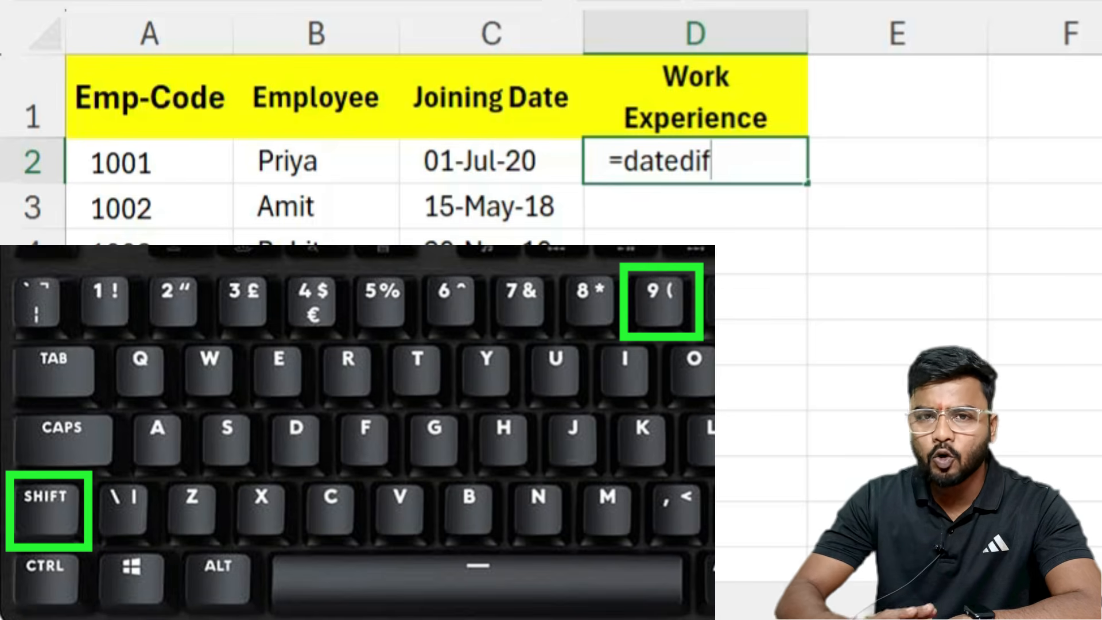
text(()
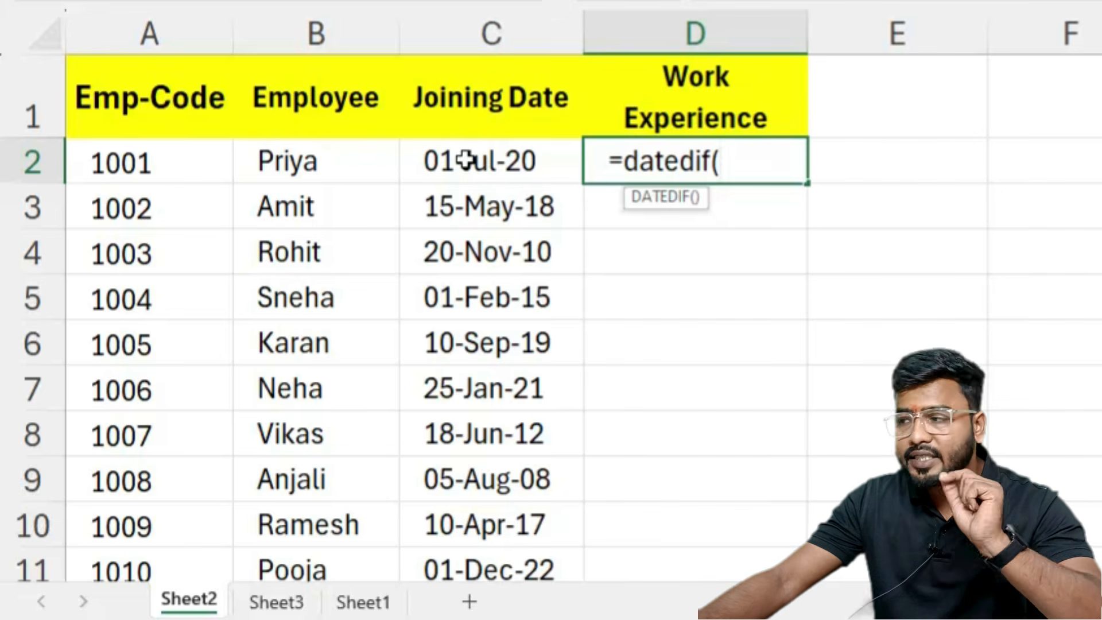
click(475, 162)
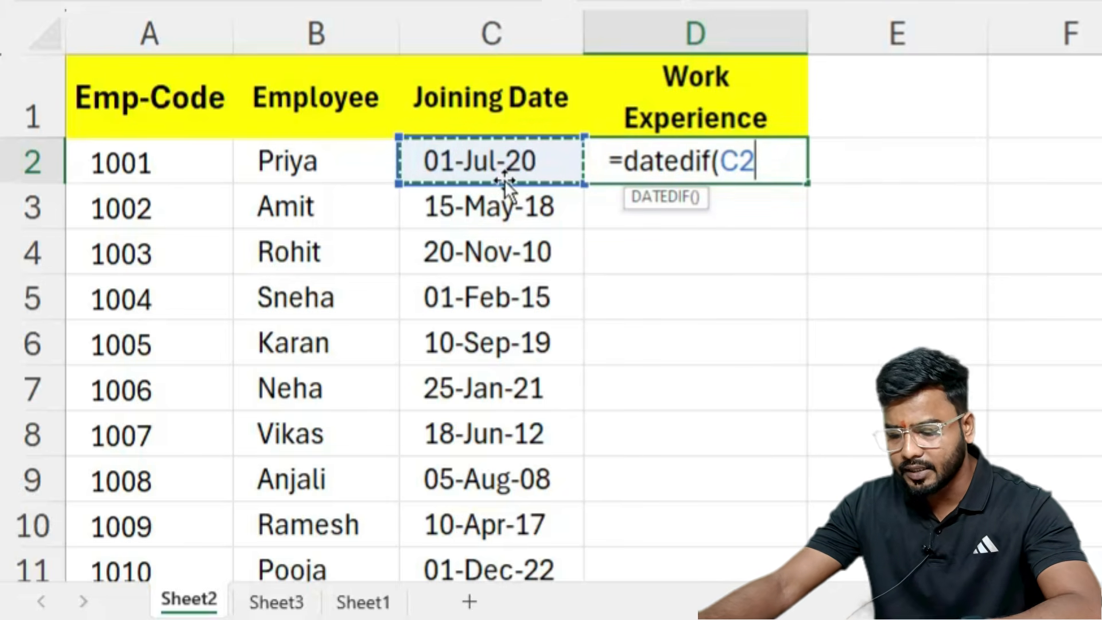
text(,)
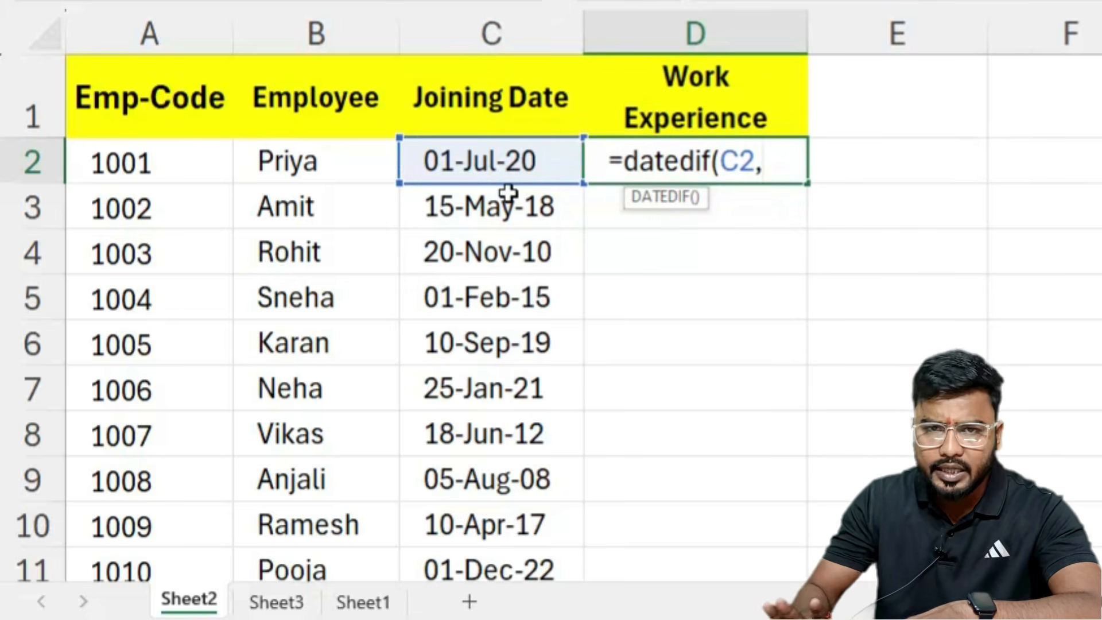
text(25)
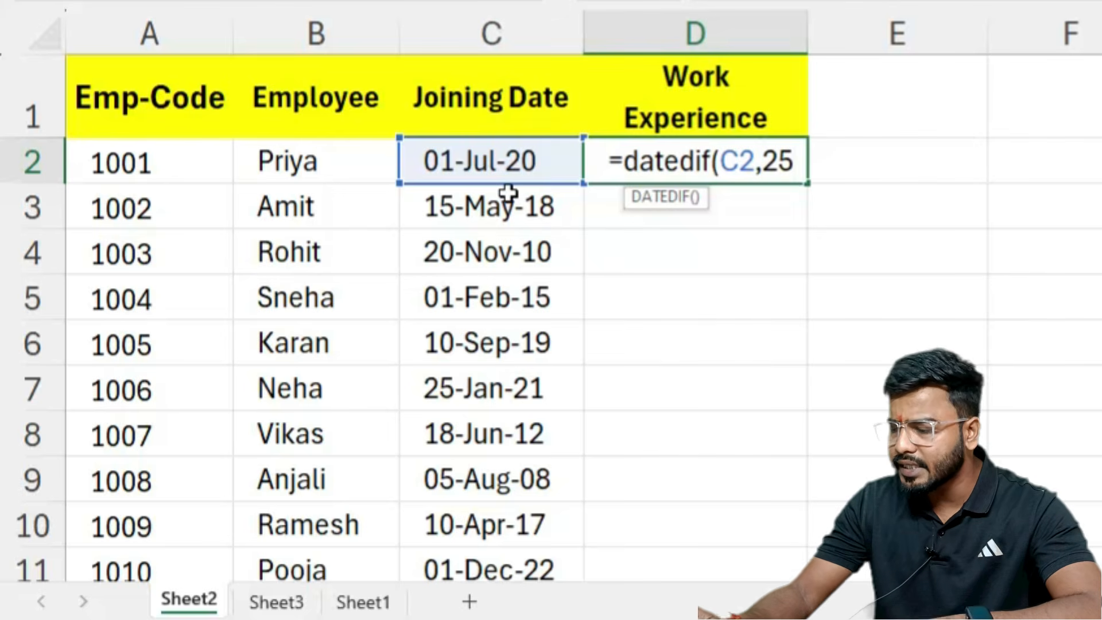
text(-8-2025,)
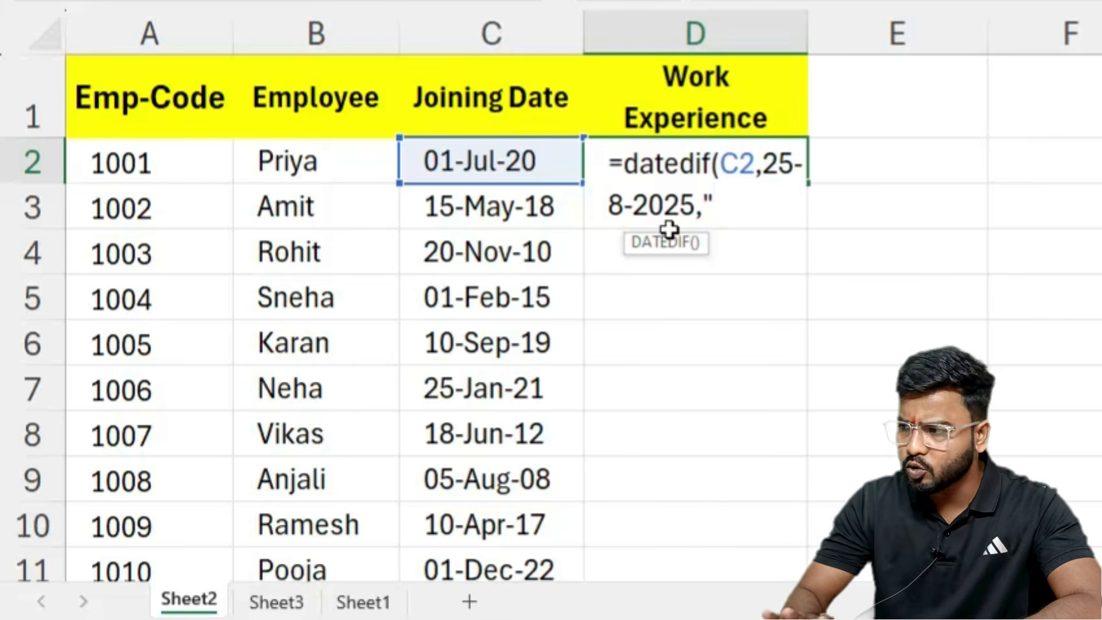
text(Y)
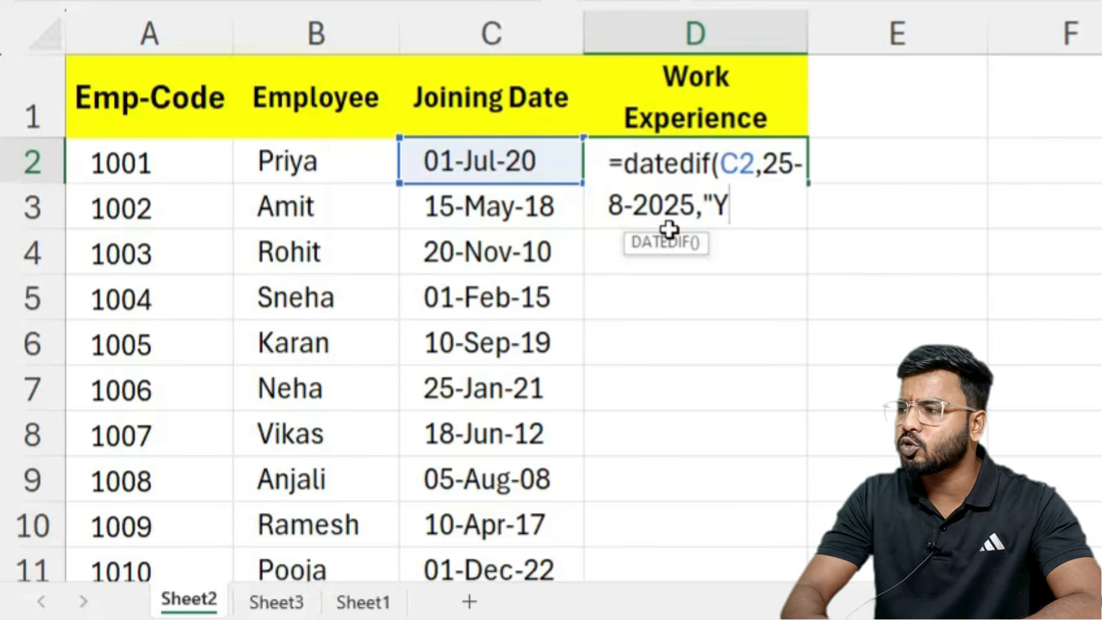
text("))
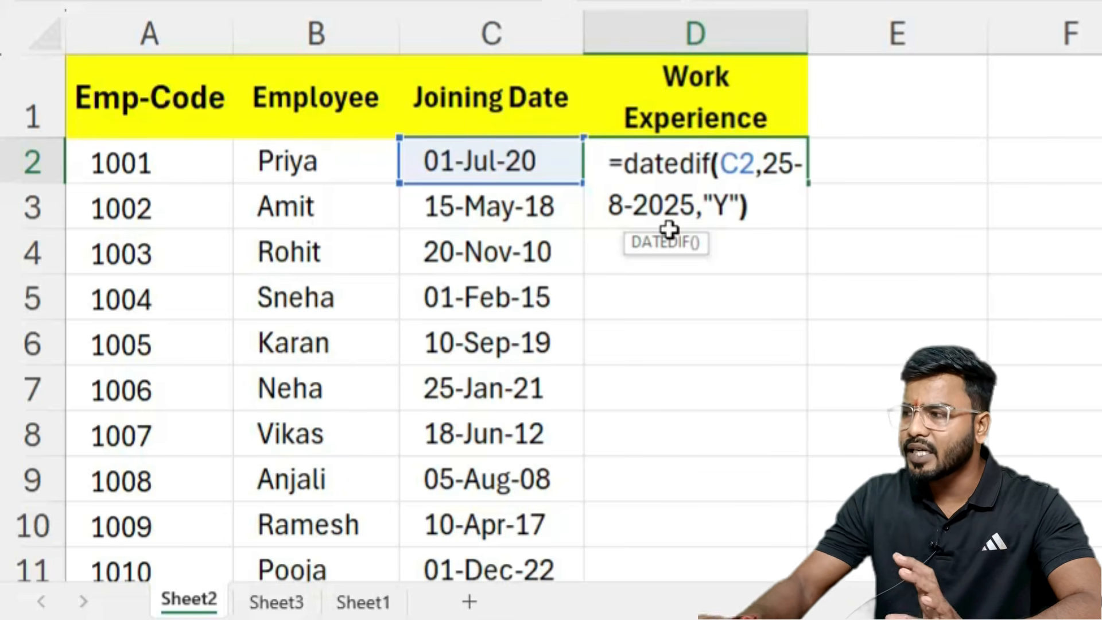
key(Return)
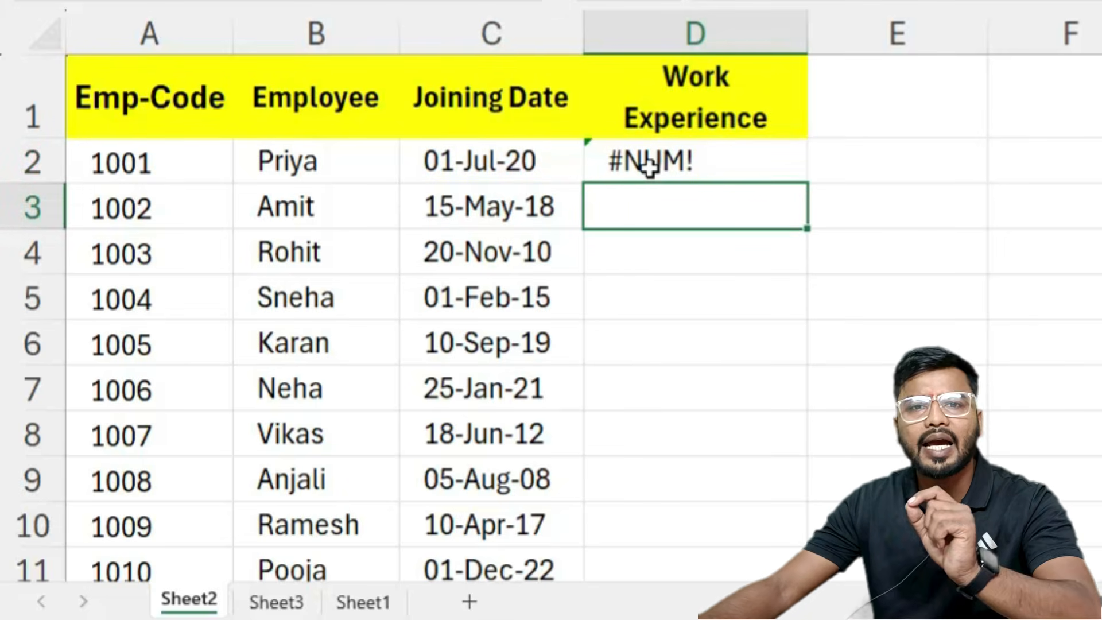
Step: Enclose the end date 25-8-2025 in double quotation marks in the D2 formula
double_click(724, 162)
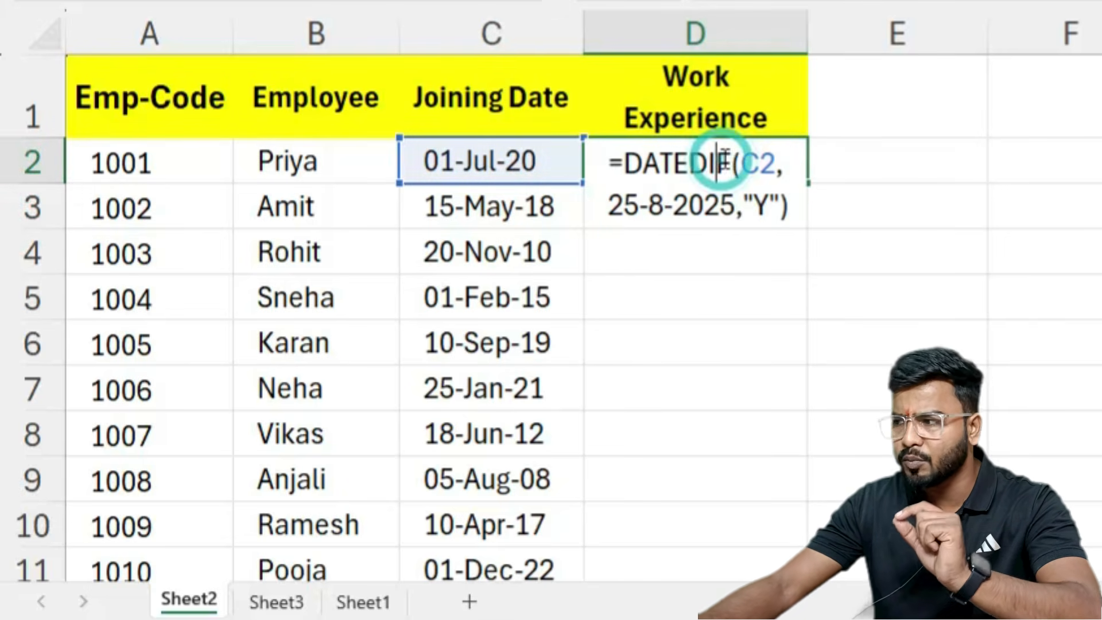
click(613, 204)
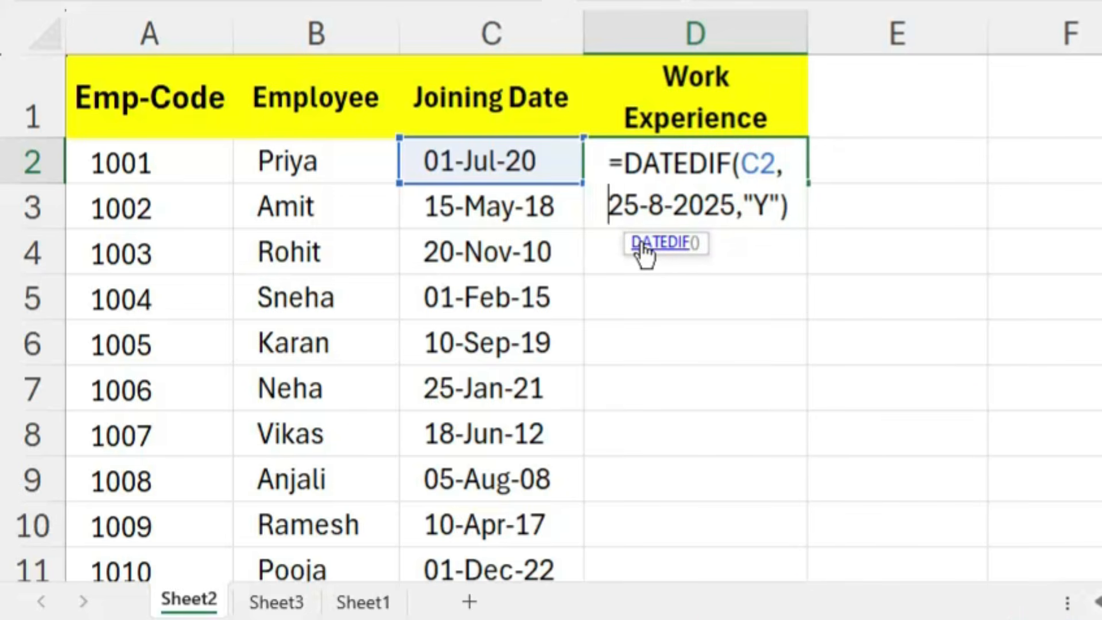
text(")
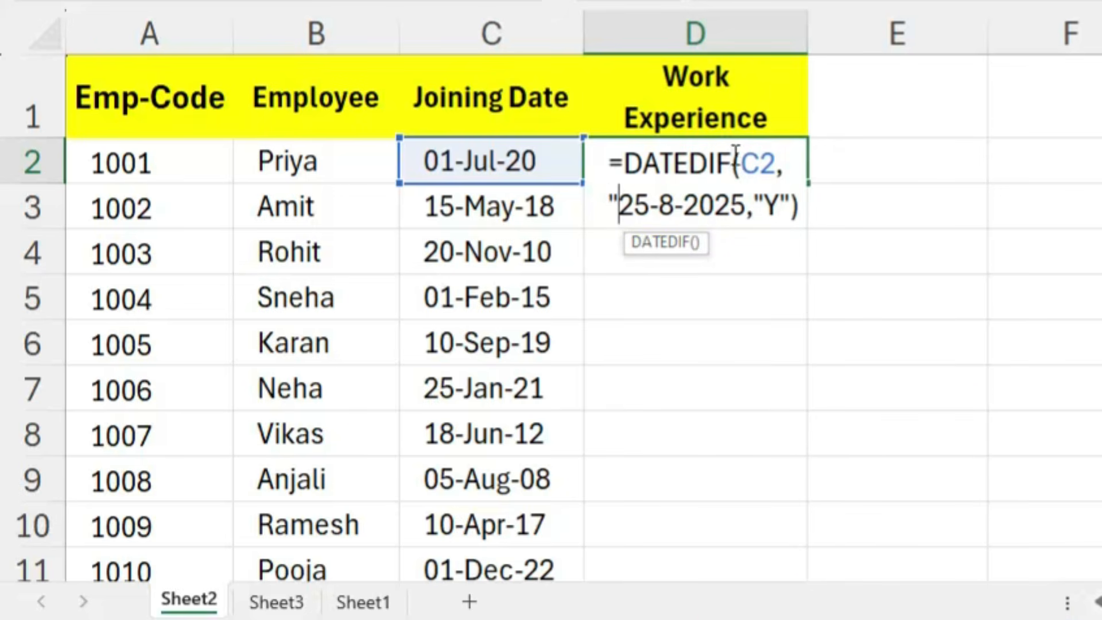
click(745, 202)
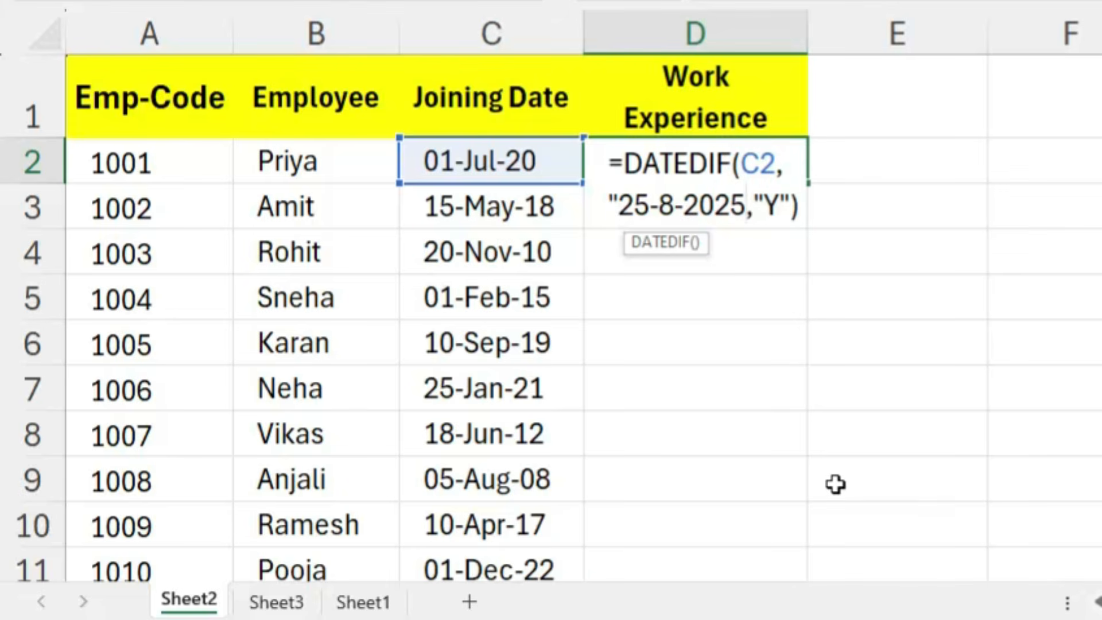
text(")
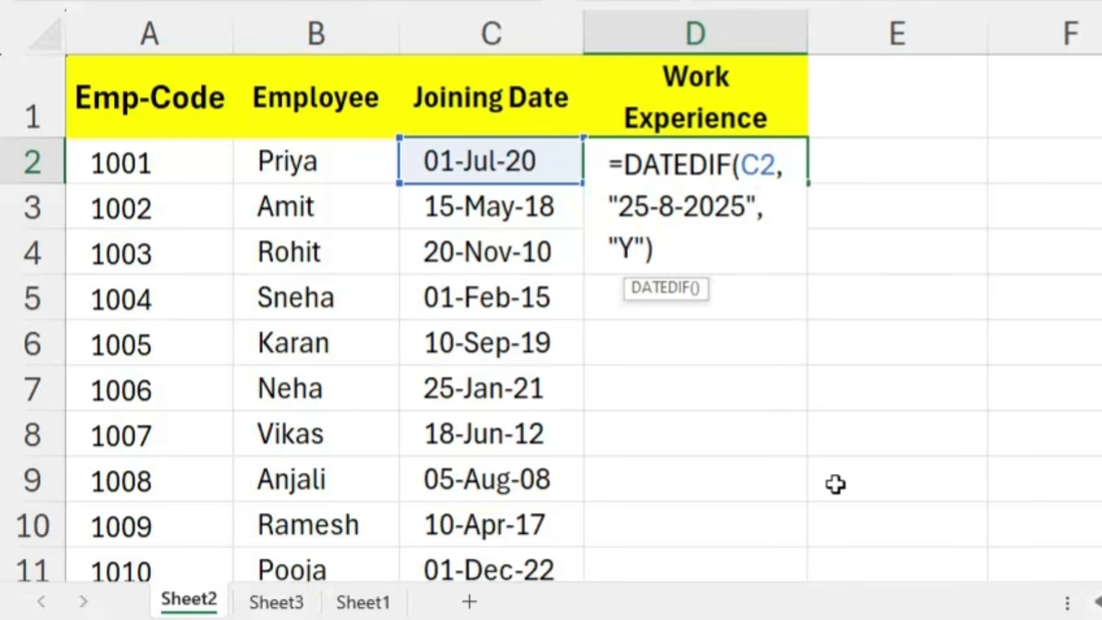
key(Return)
click(560, 153)
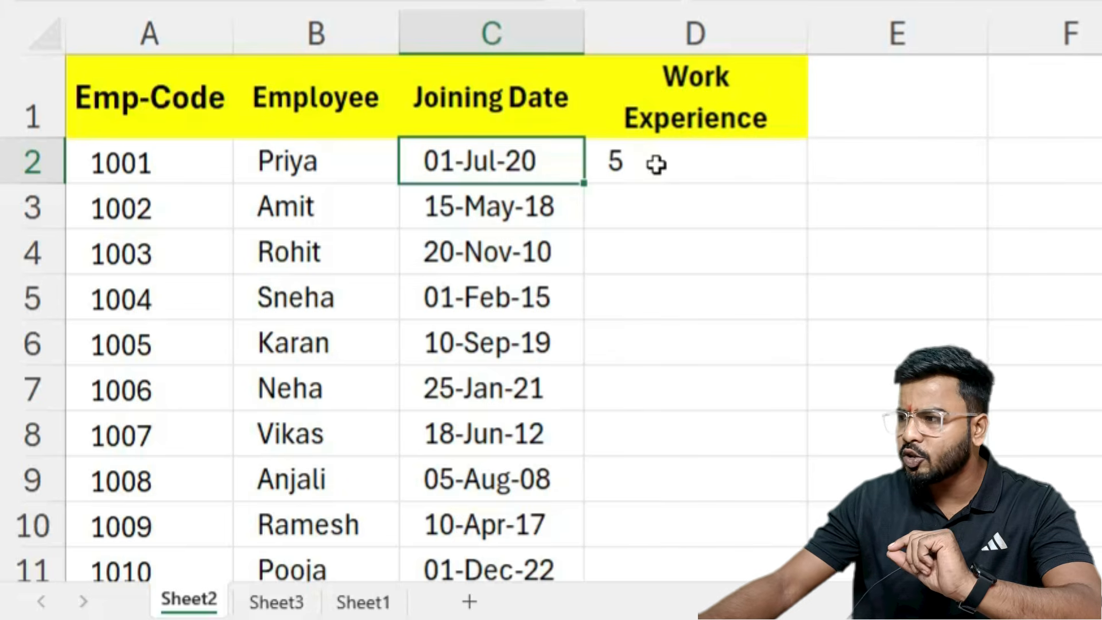
Step: Fill the D2 formula down the Work Experience column for the other employees
click(690, 149)
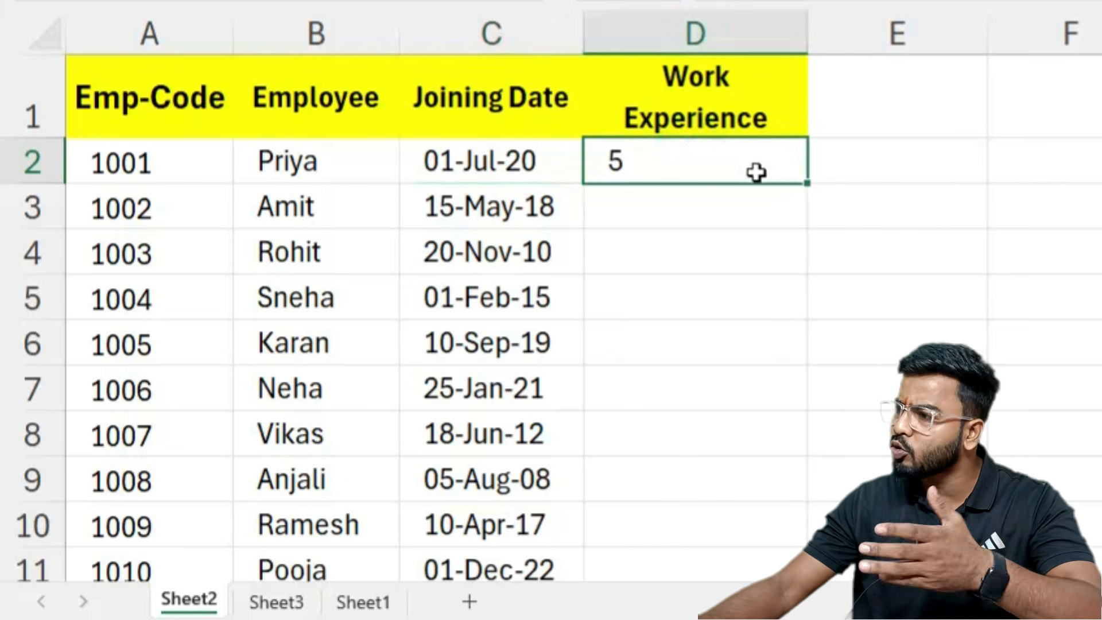
click(805, 188)
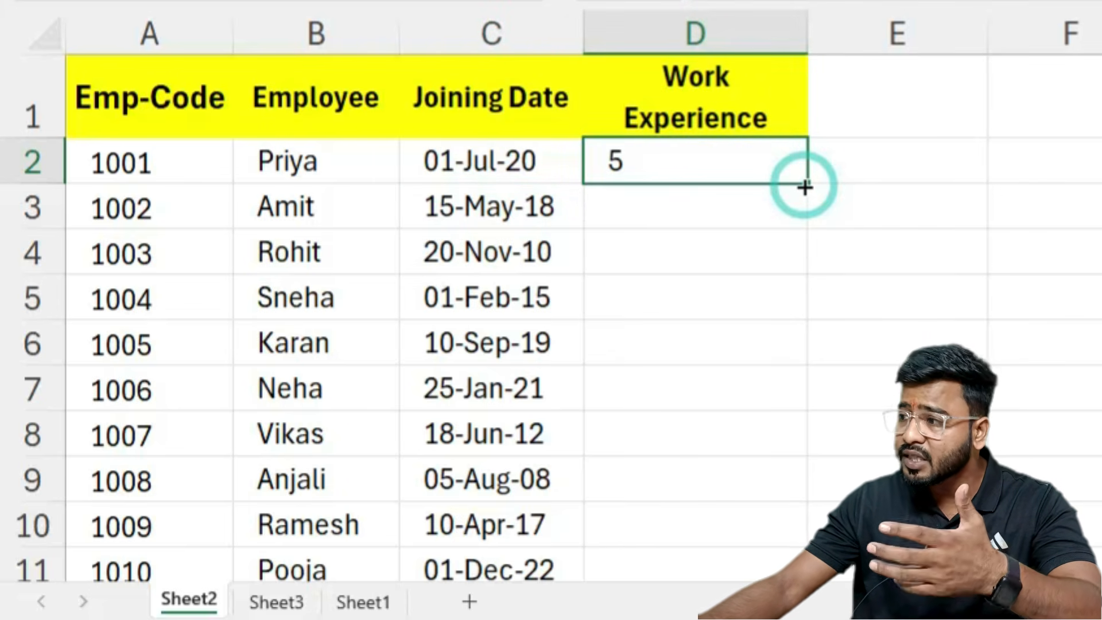
drag(806, 187, 786, 561)
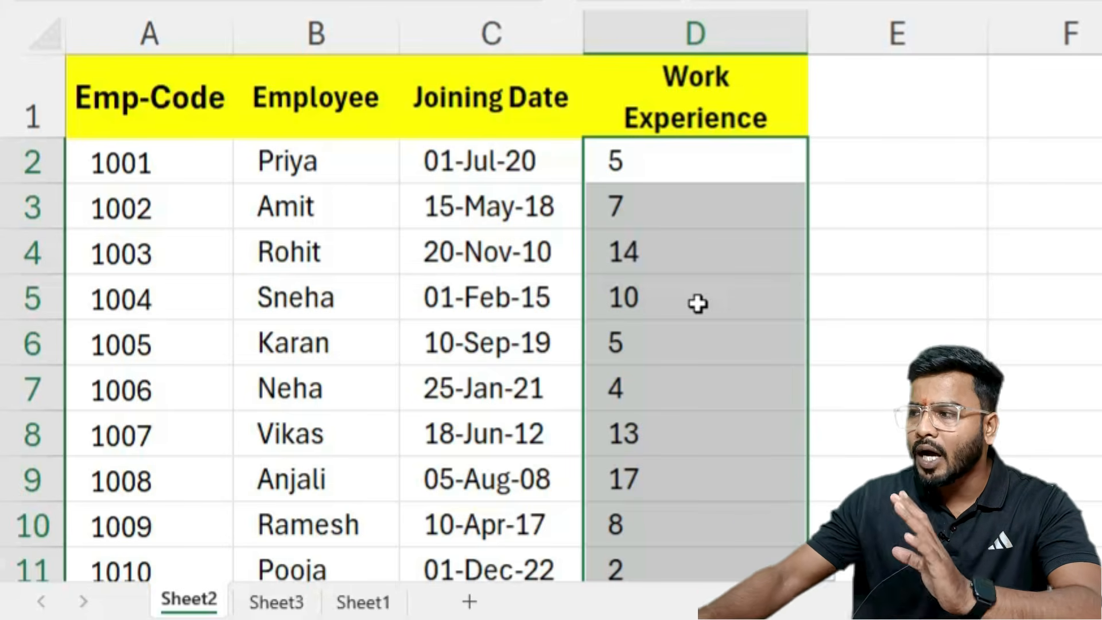
Step: Set the unit argument of the DATEDIF formula in D2 to "D"
double_click(673, 169)
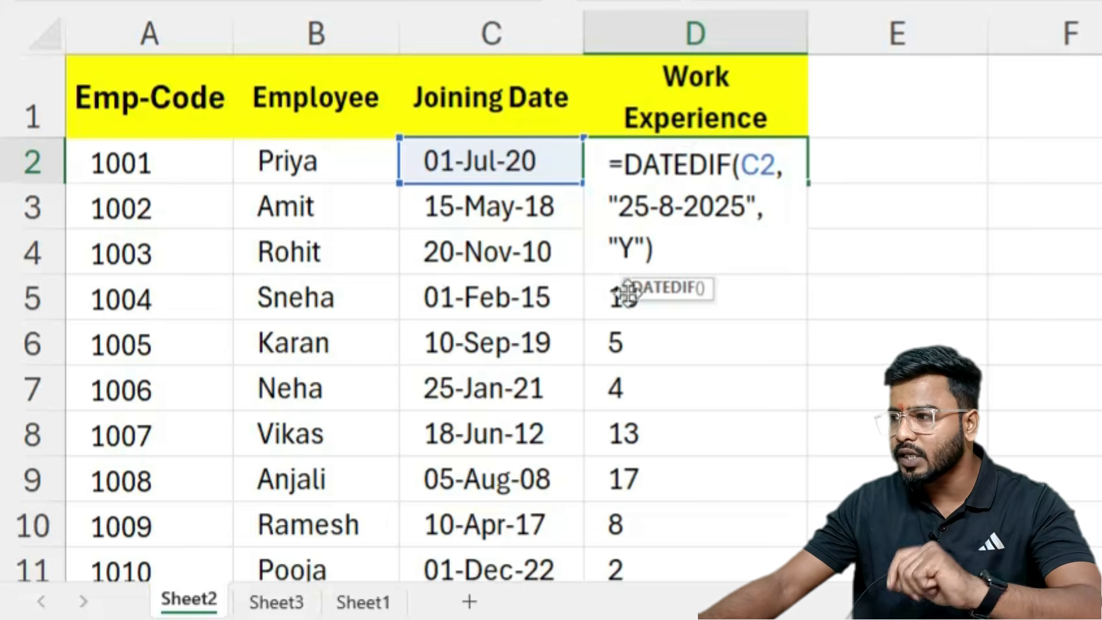
key(BackSpace)
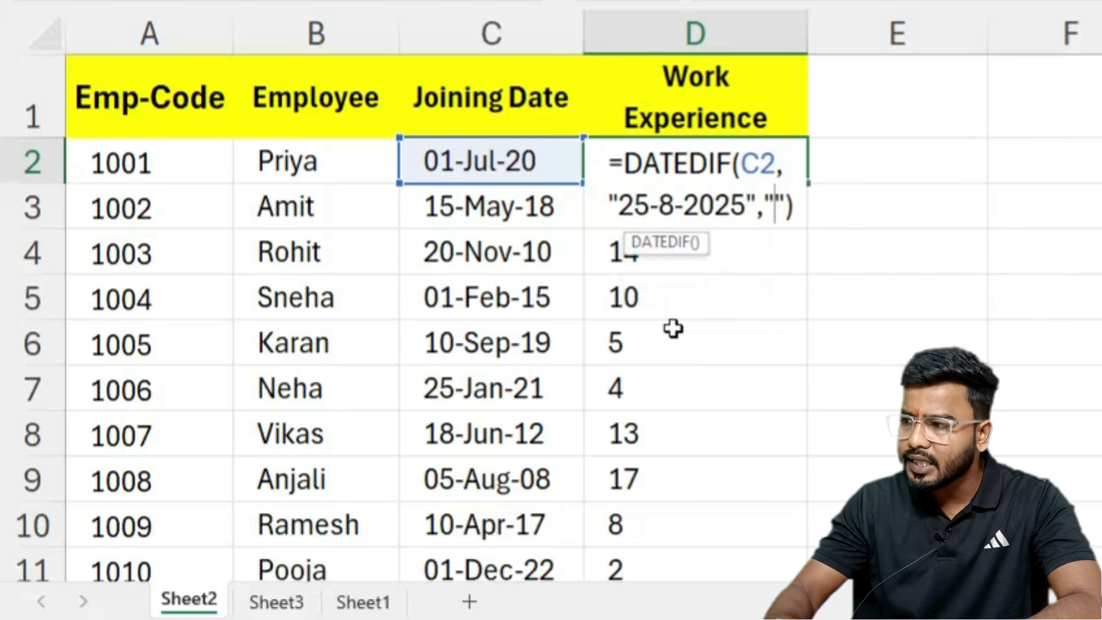
text(D)
key(Return)
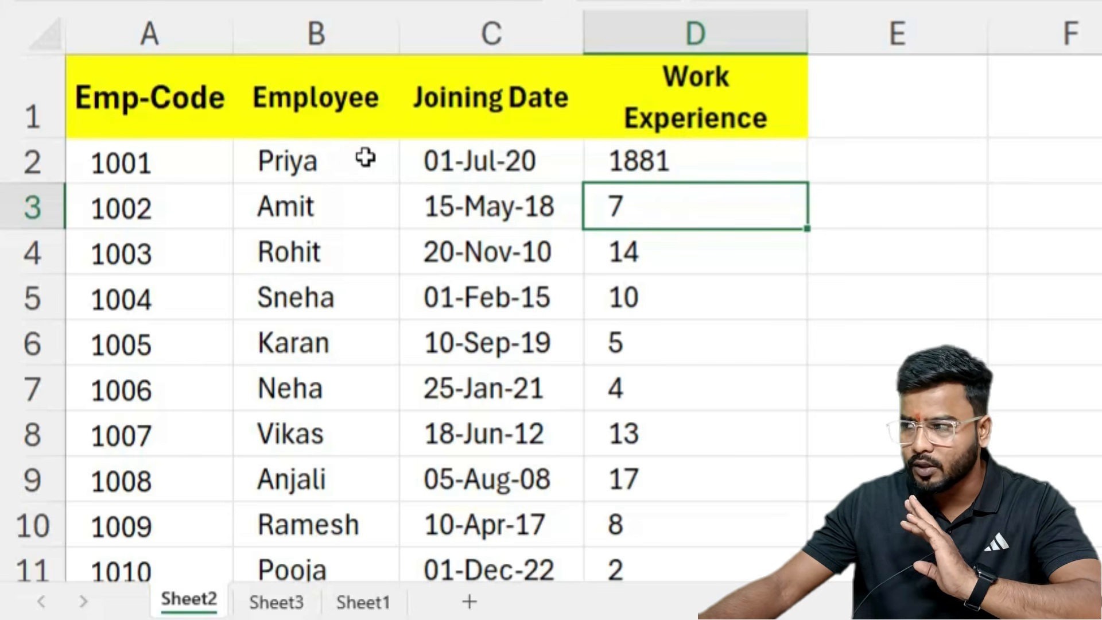
Step: Set the unit argument of the DATEDIF formula in D2 to "M"
double_click(676, 166)
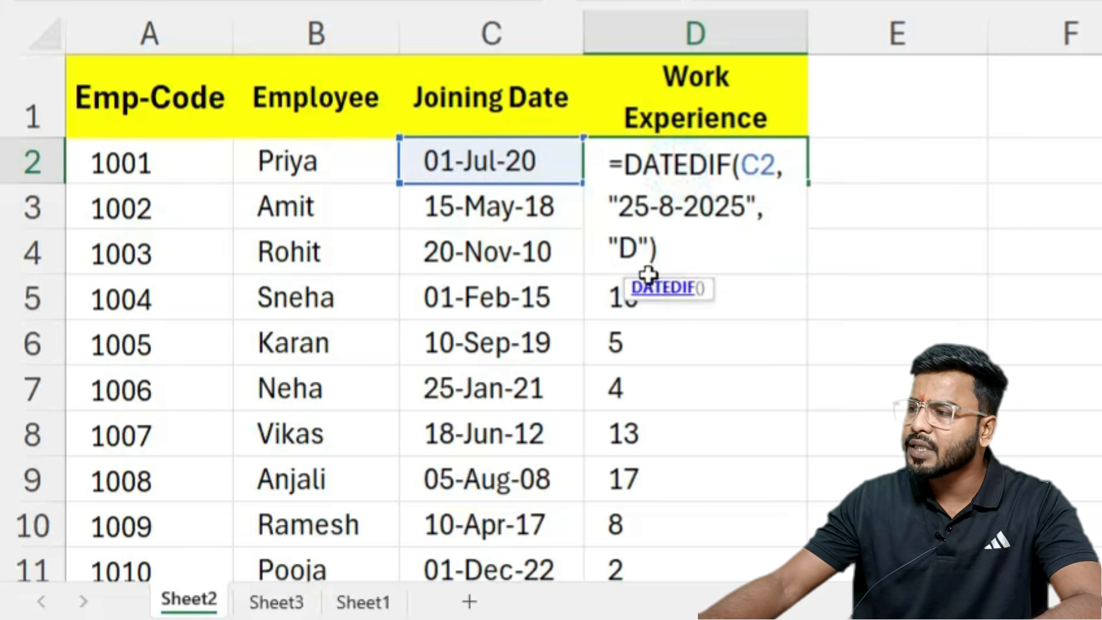
click(642, 250)
key(BackSpace)
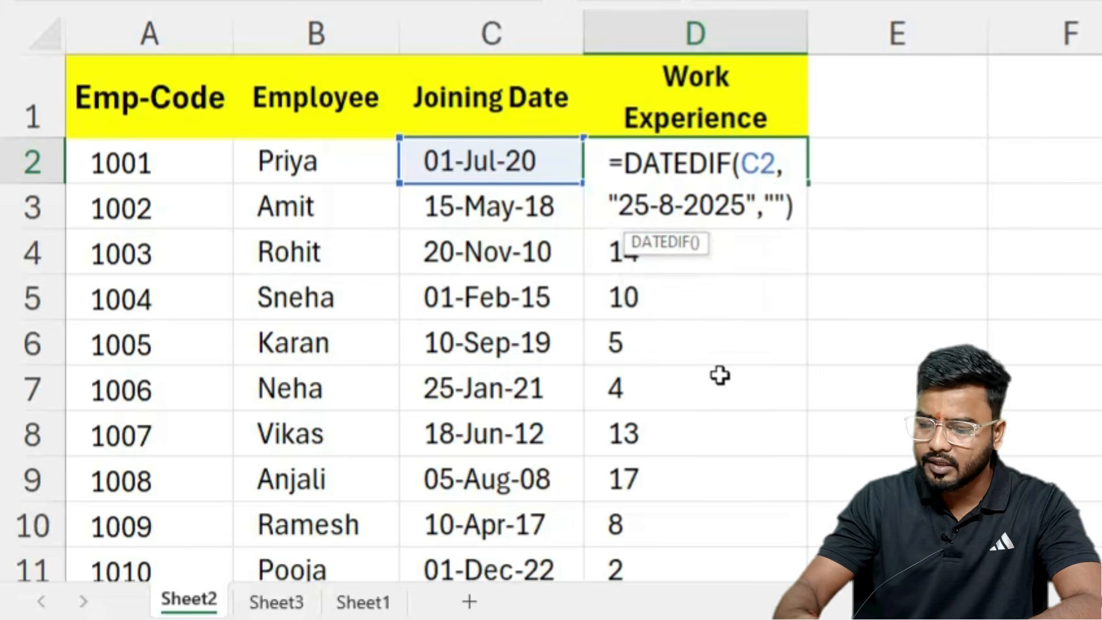
text(M)
key(Return)
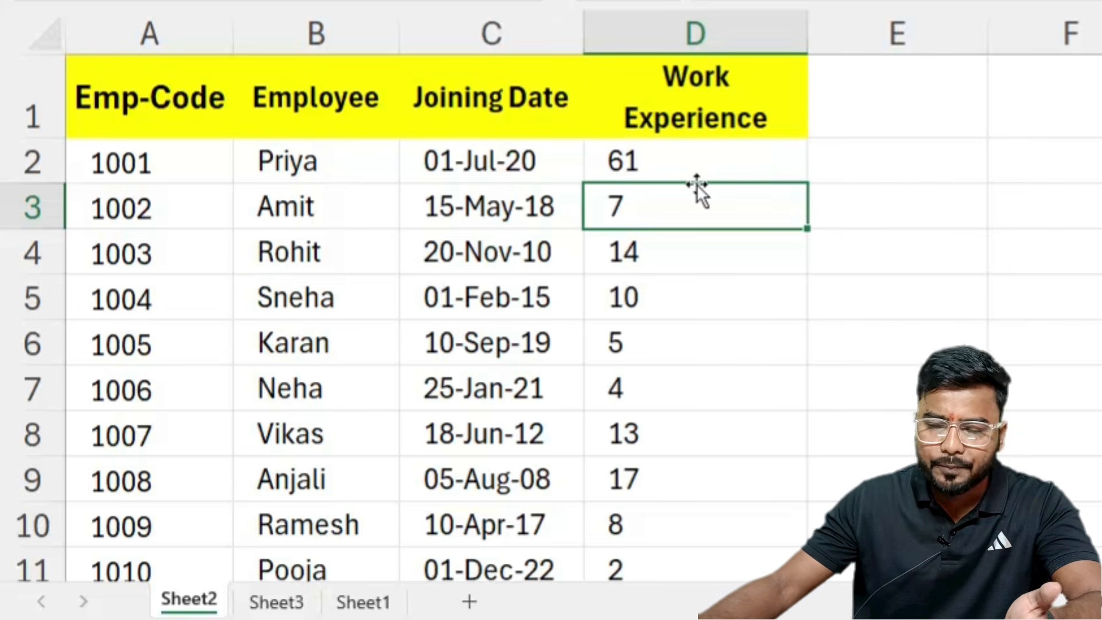
Step: Set the unit argument of the DATEDIF formula in D2 to "Y"
double_click(711, 169)
click(639, 248)
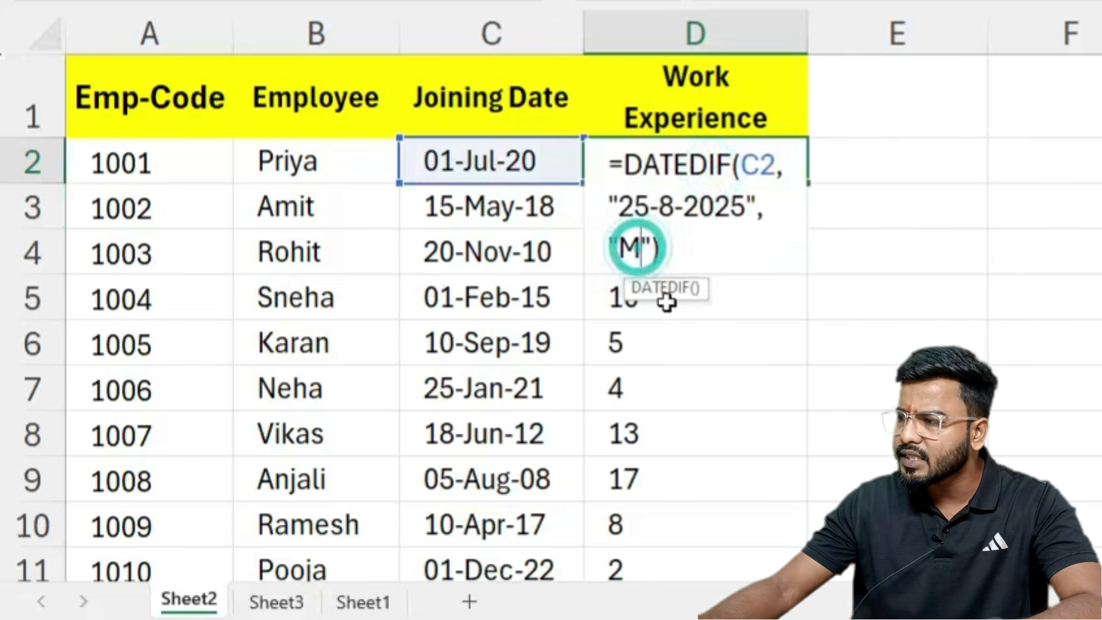
key(BackSpace)
text(Y)
key(Return)
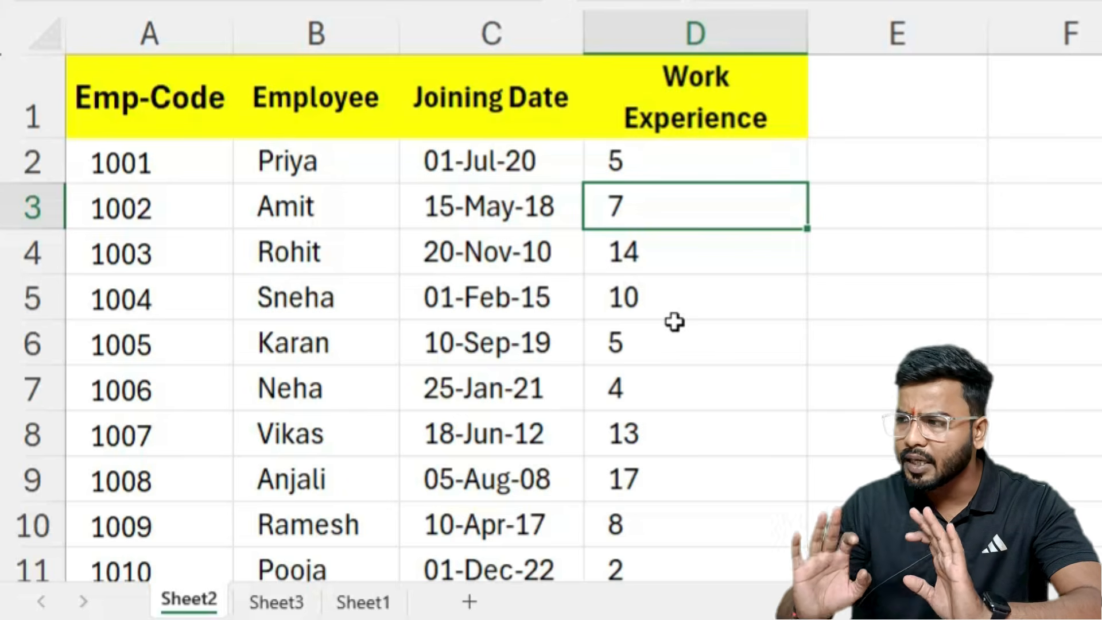
Step: Examine the function name, start date, end date and unit argument of the DATEDIF formula in D2 without changing it
double_click(679, 153)
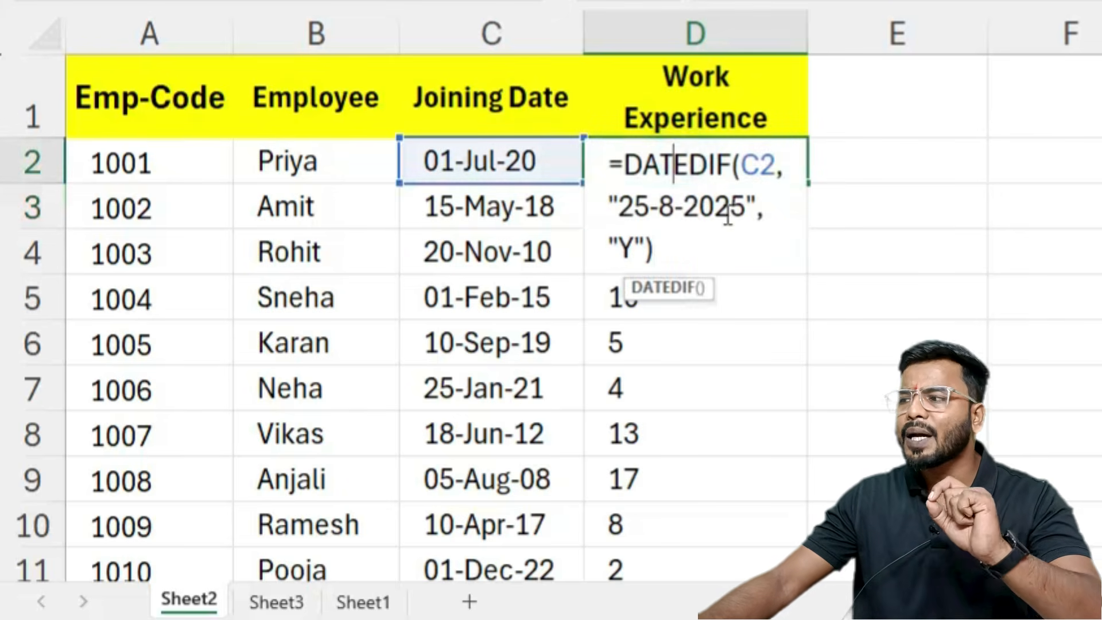
drag(731, 172, 645, 172)
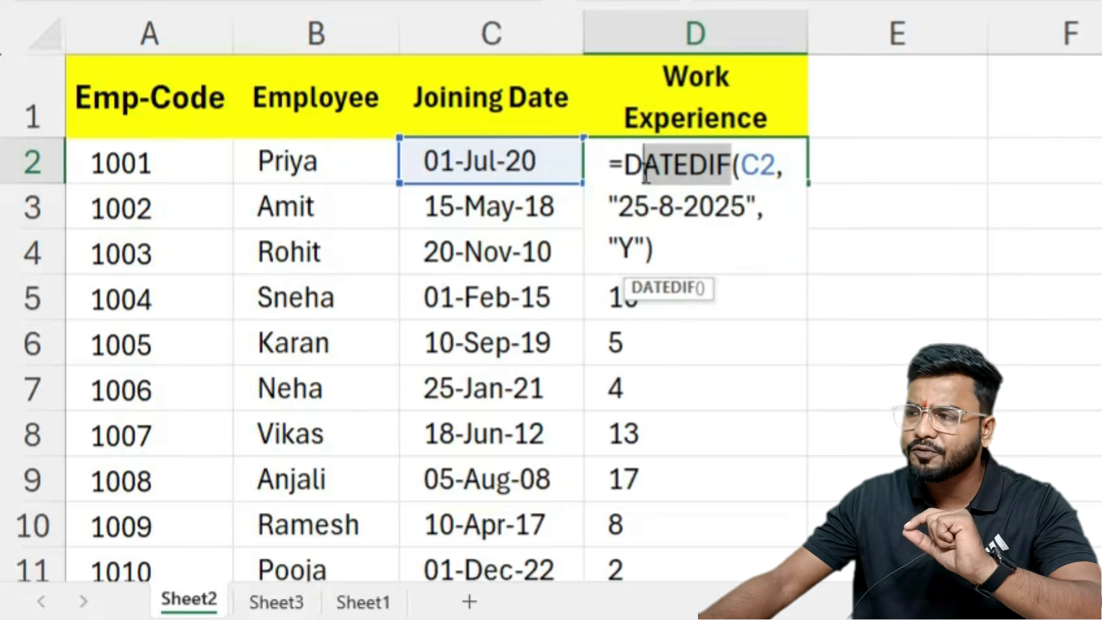
click(734, 166)
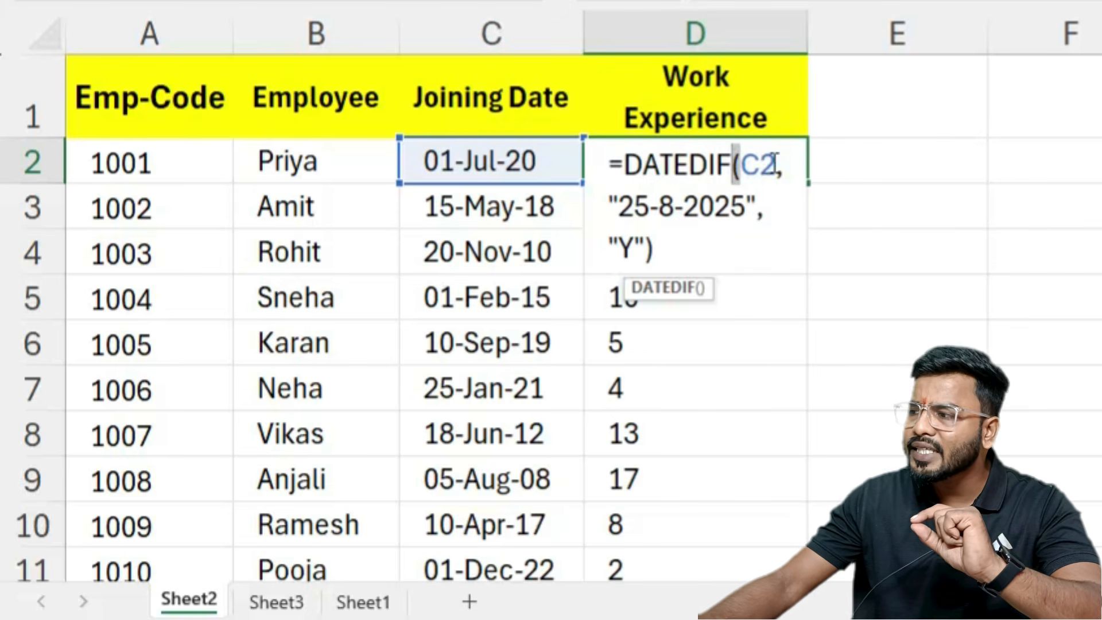
double_click(742, 166)
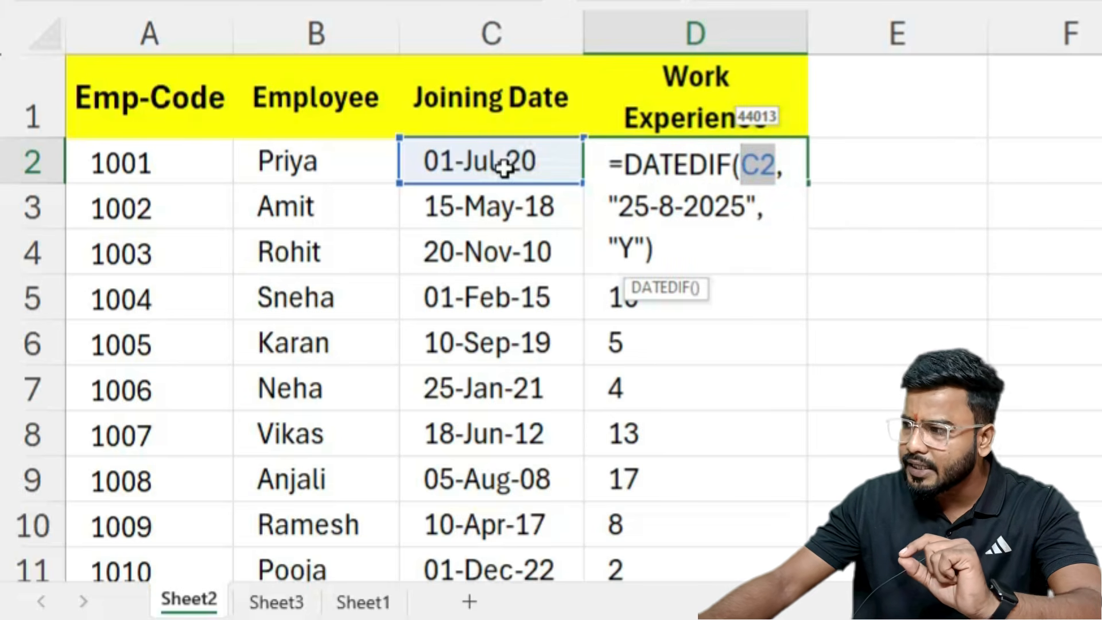
click(786, 174)
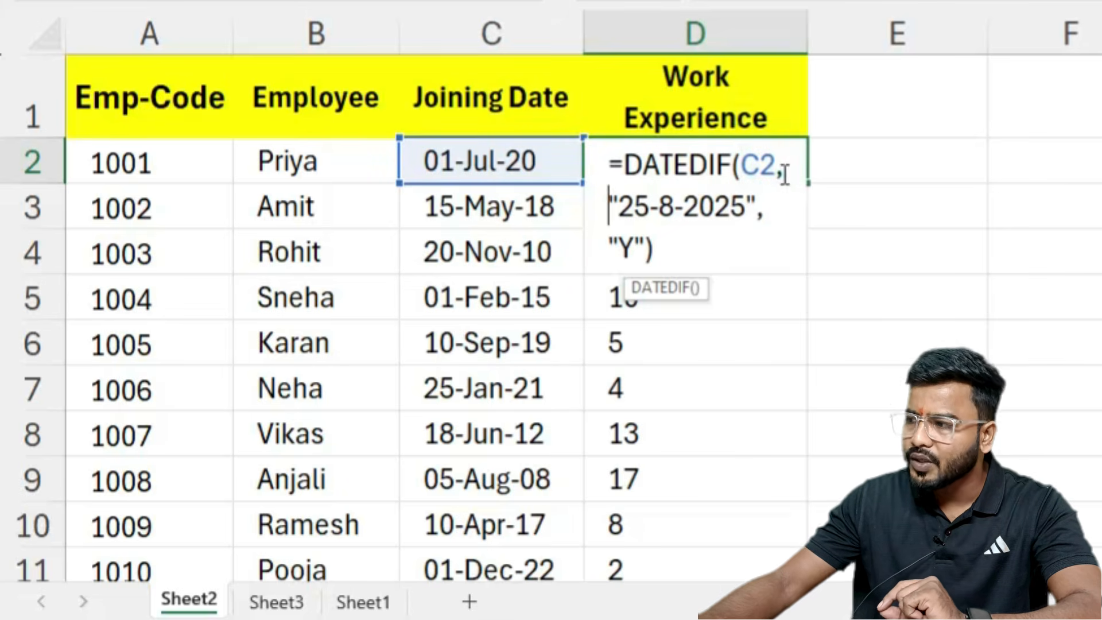
click(752, 204)
drag(756, 205, 610, 205)
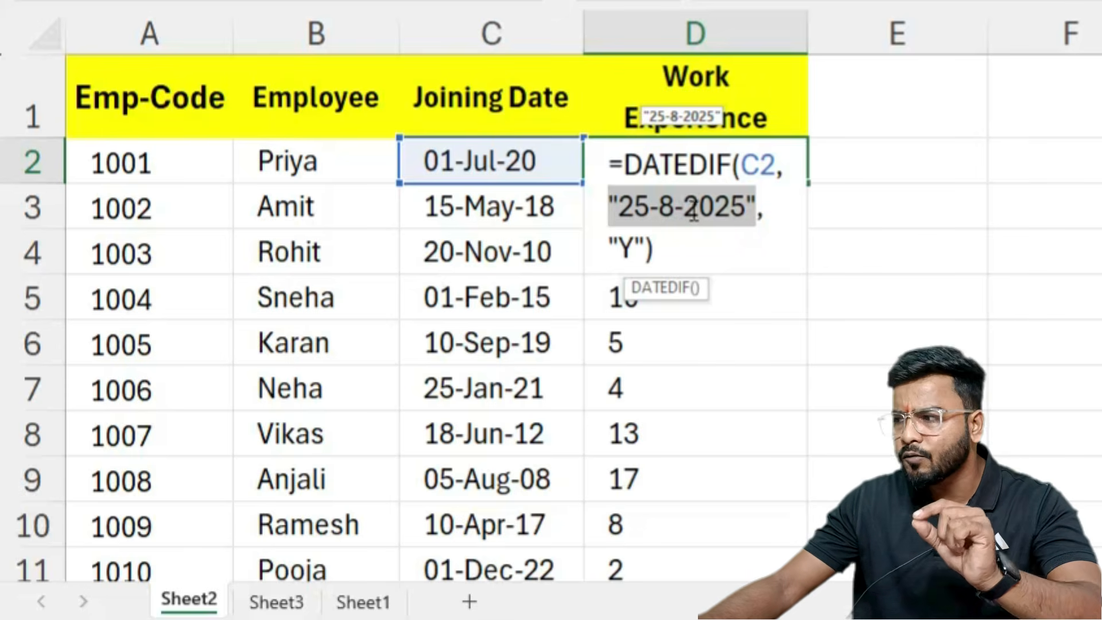
click(771, 210)
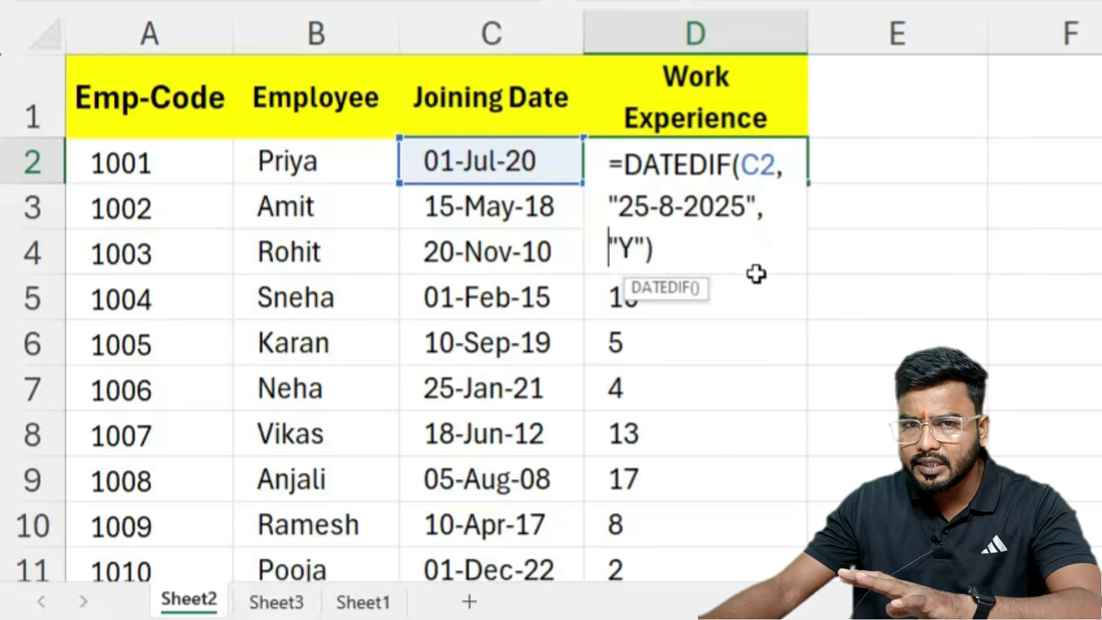
double_click(627, 247)
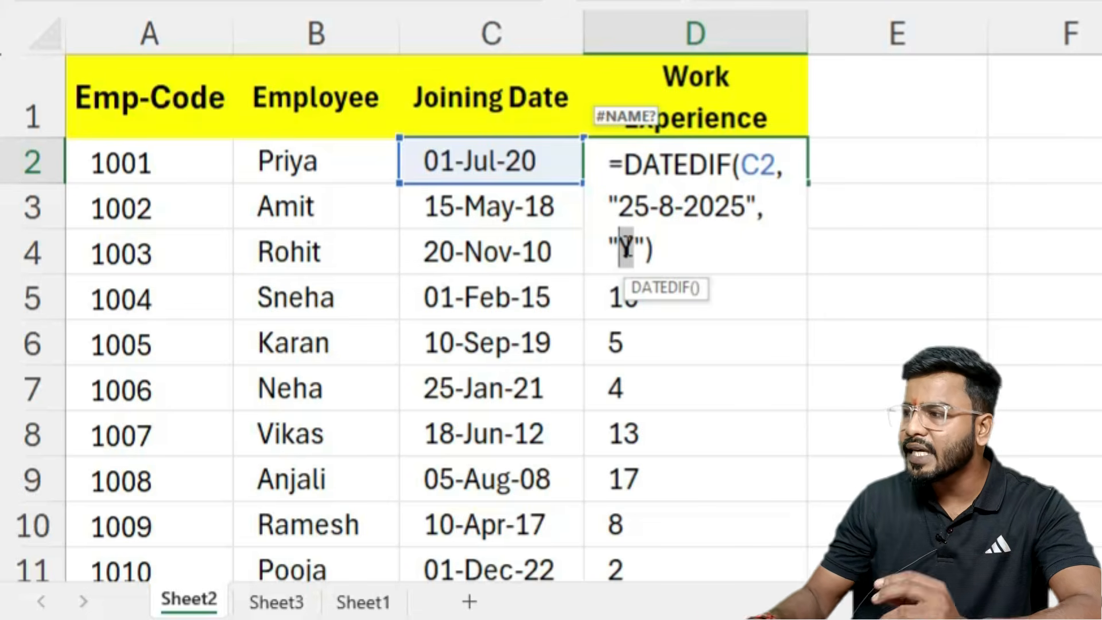
key(Return)
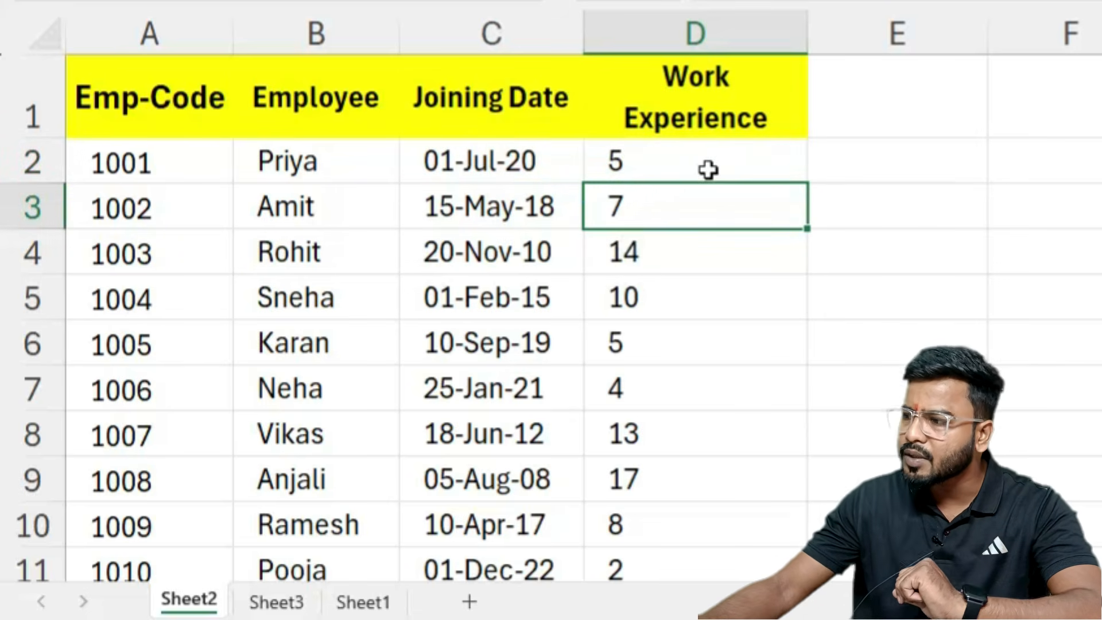
Step: Clear the Work Experience formulas from D2:D11
drag(709, 170, 679, 578)
key(Delete)
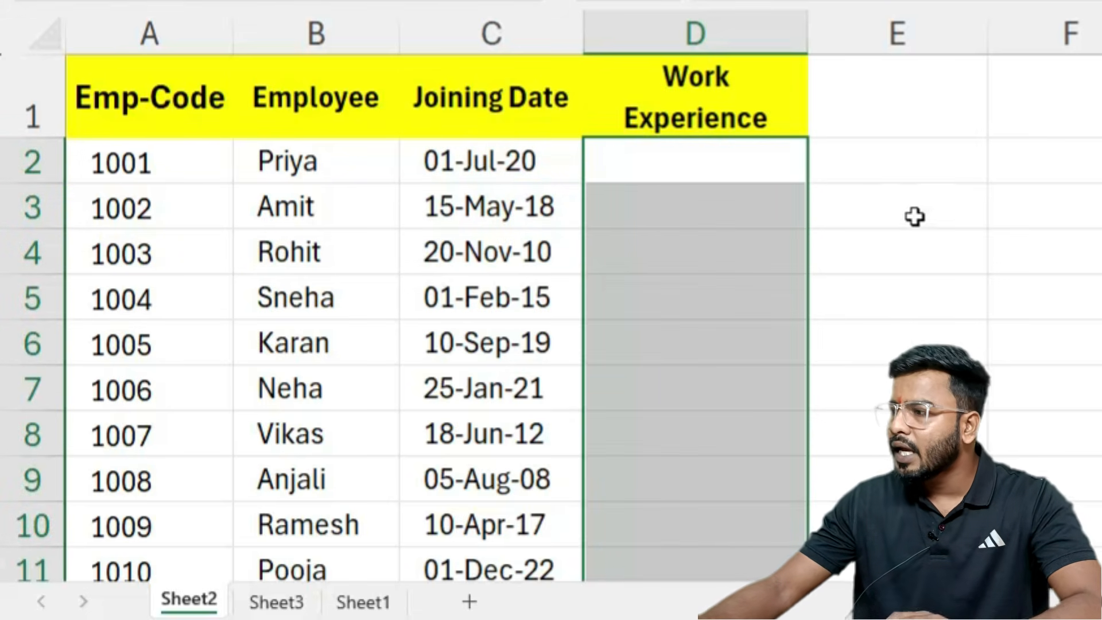
Step: Enter the formula =TODAY() in E2 and review it in the cell
click(923, 165)
text(=)
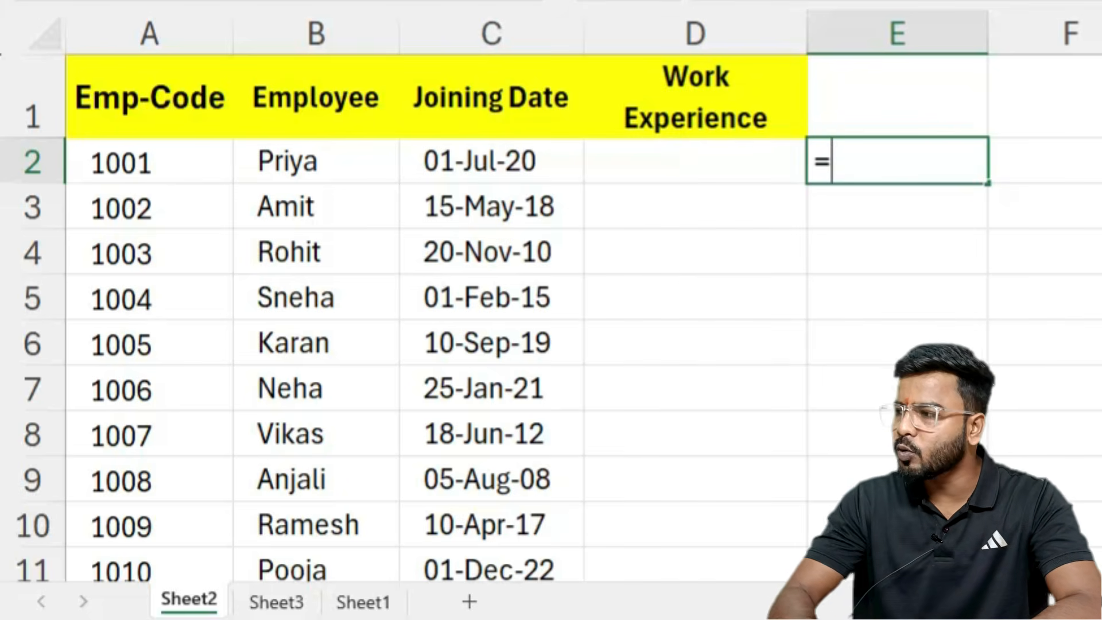
text(today)
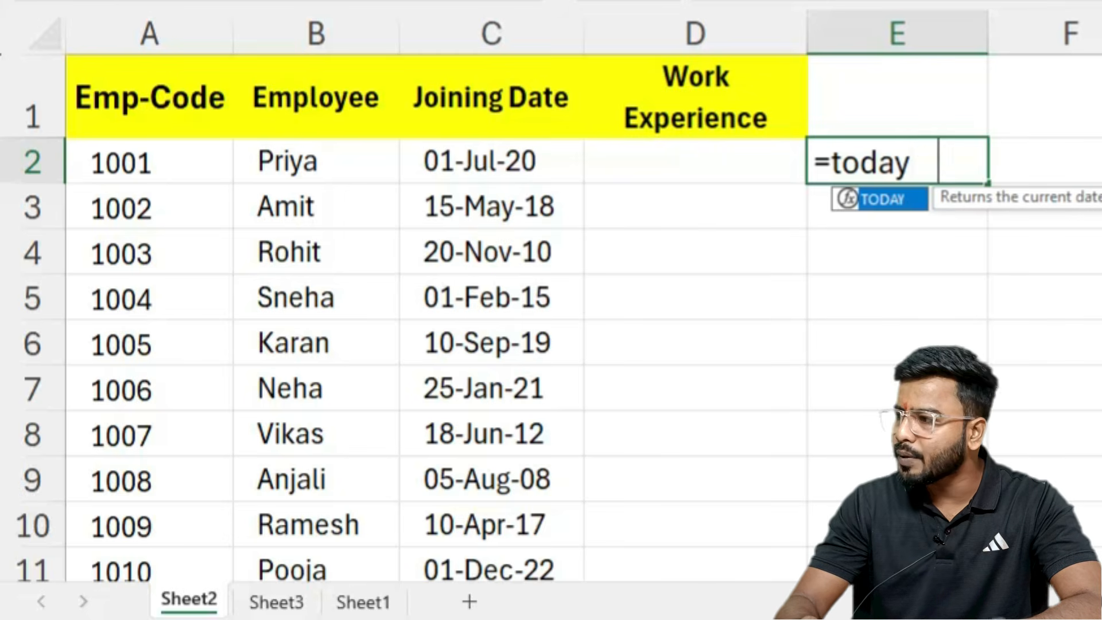
key(Tab)
text())
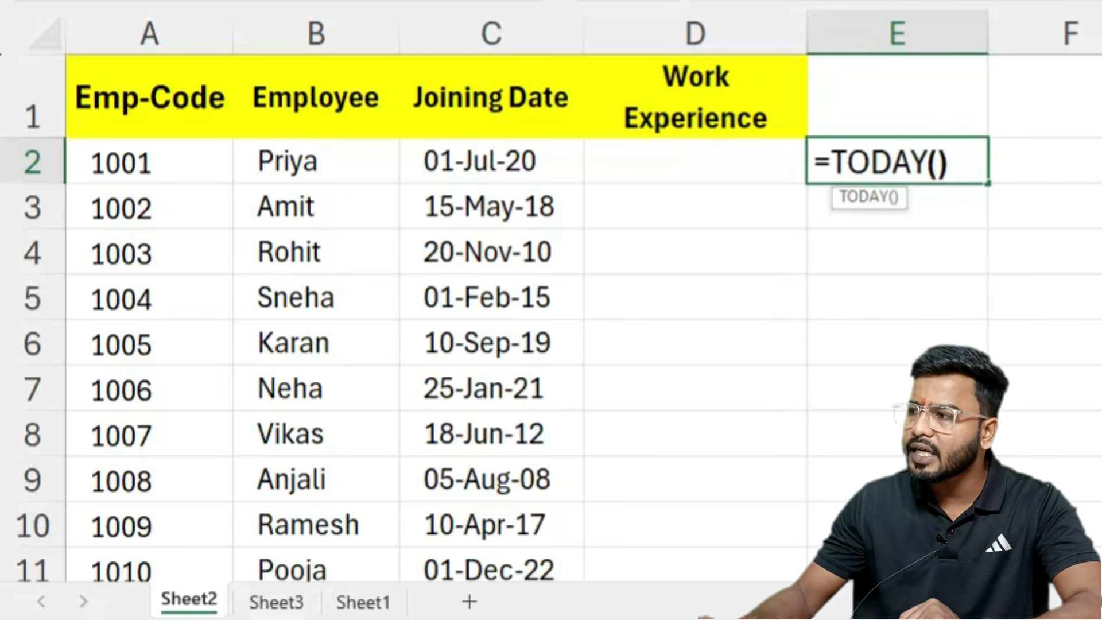
key(Return)
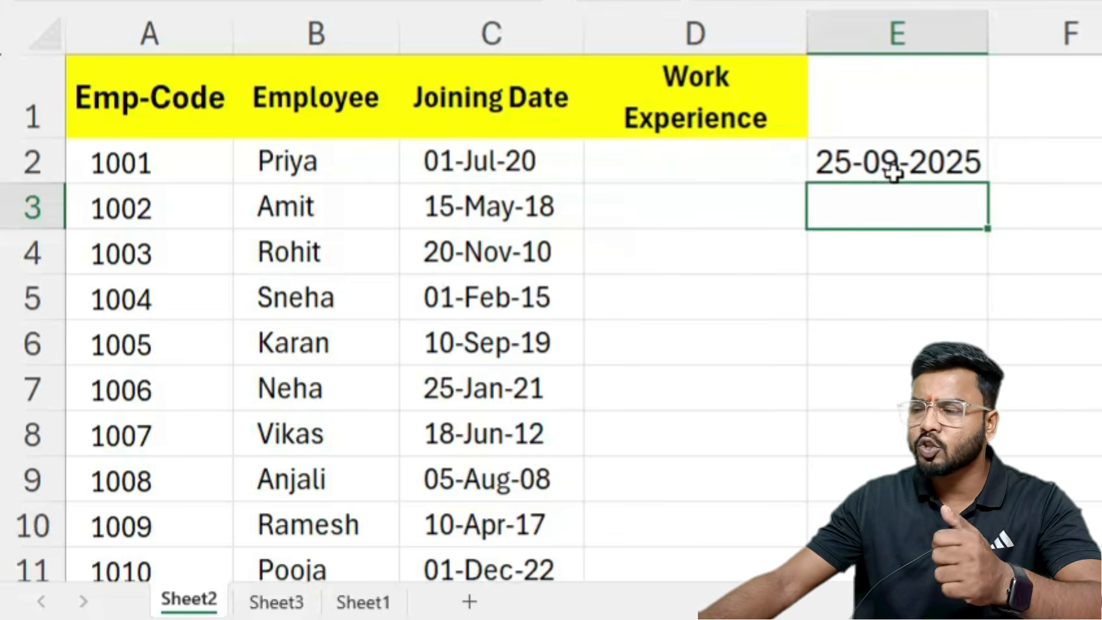
double_click(964, 156)
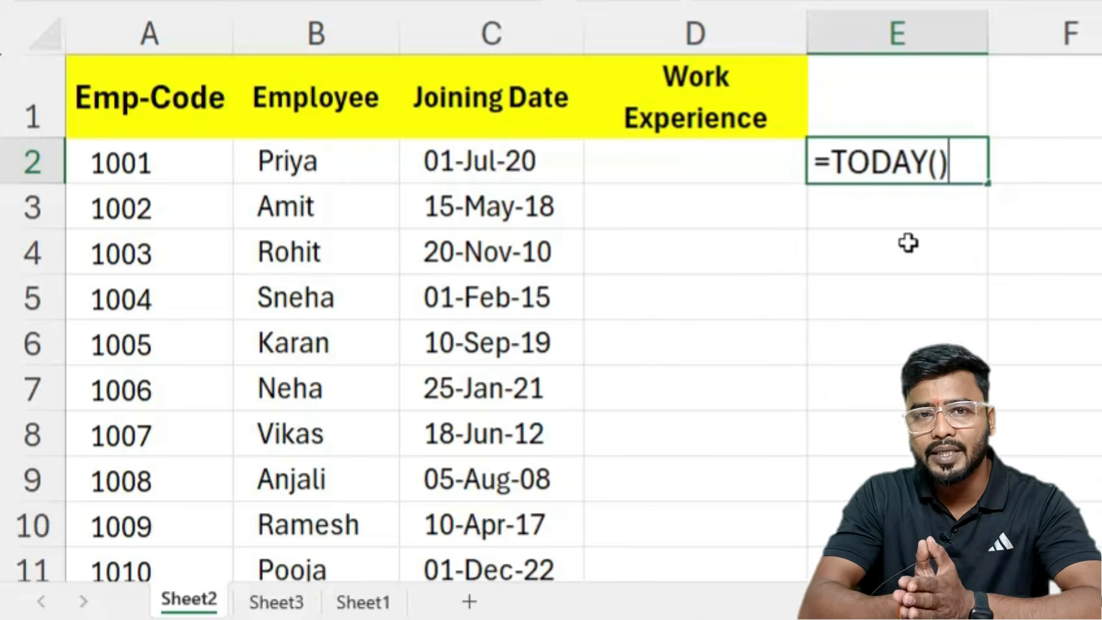
key(Escape)
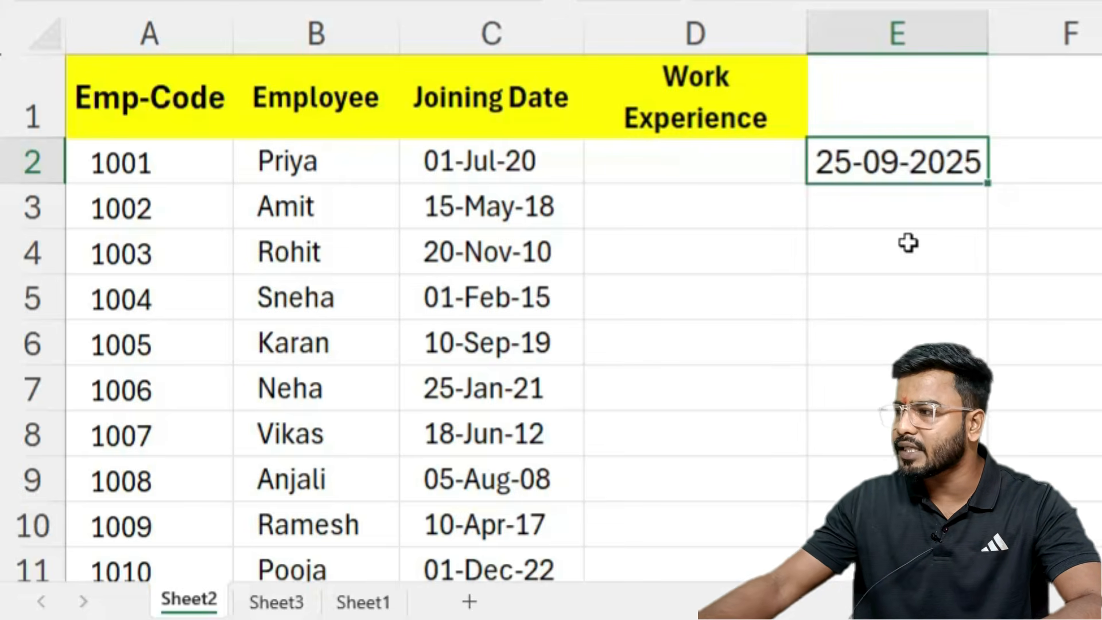
Step: Enter the formula =datedif(C2,today(),"Y") in D2 under Work Experience, leaving E2 empty
key(Left)
text(=dated)
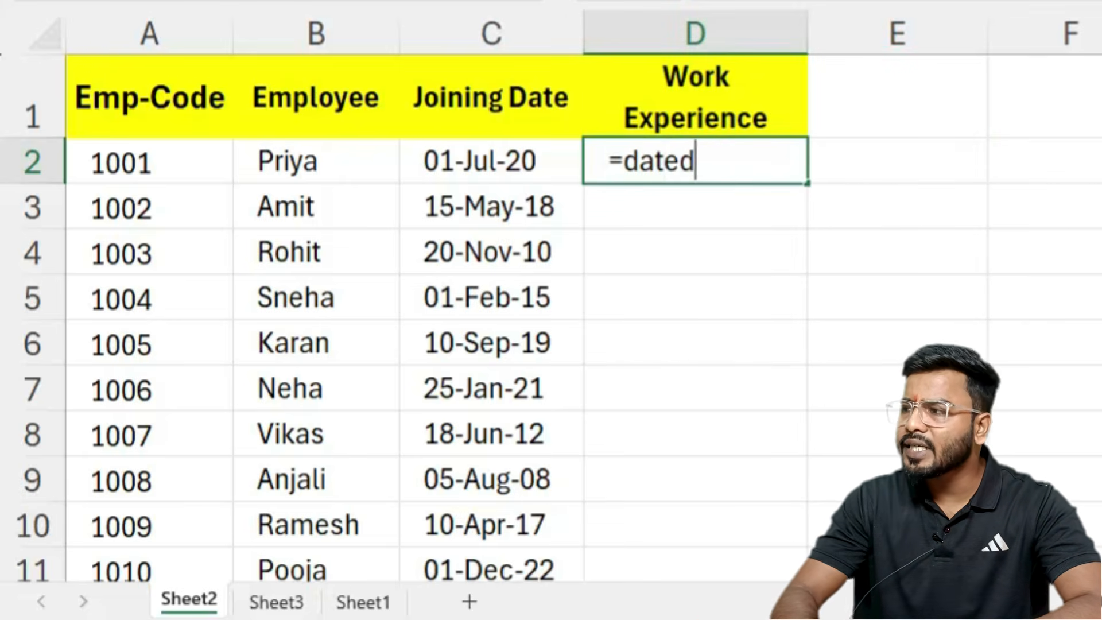
text(if)
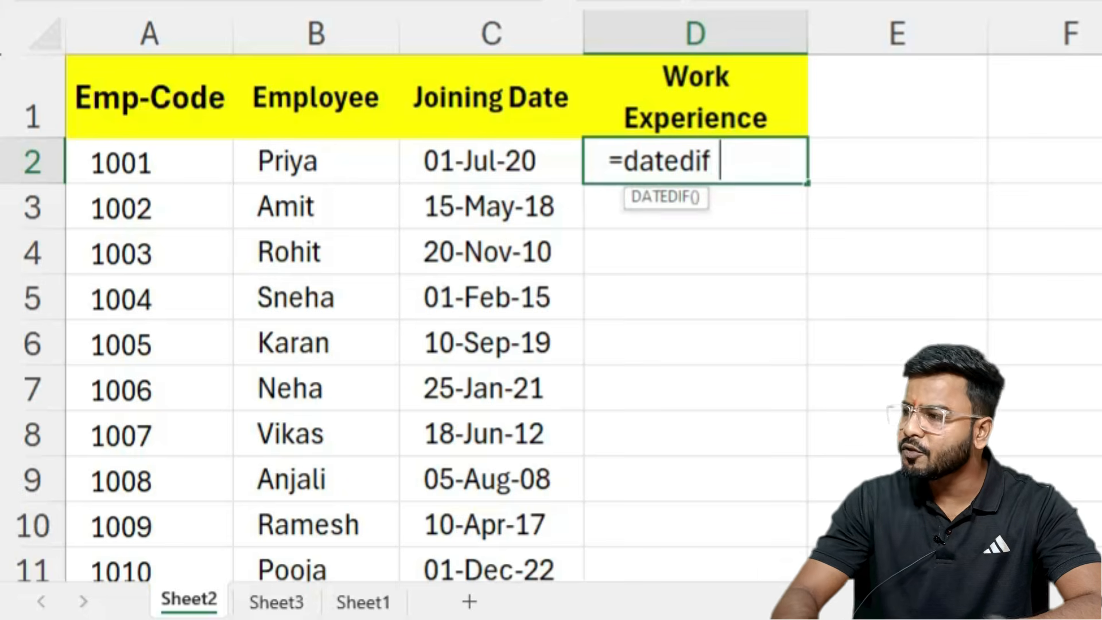
text(()
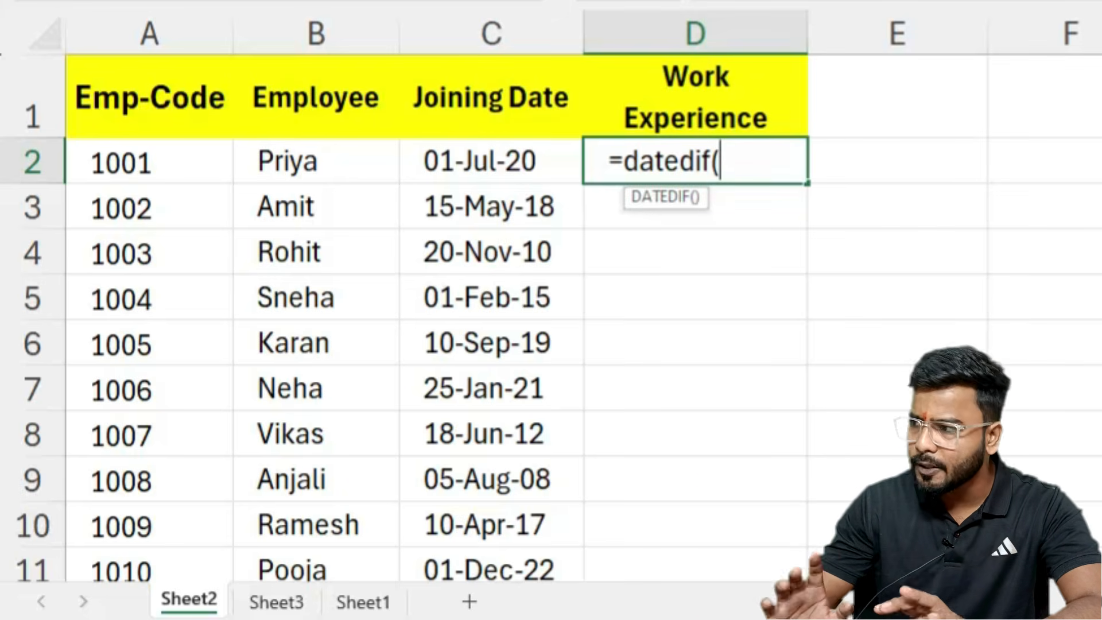
click(447, 162)
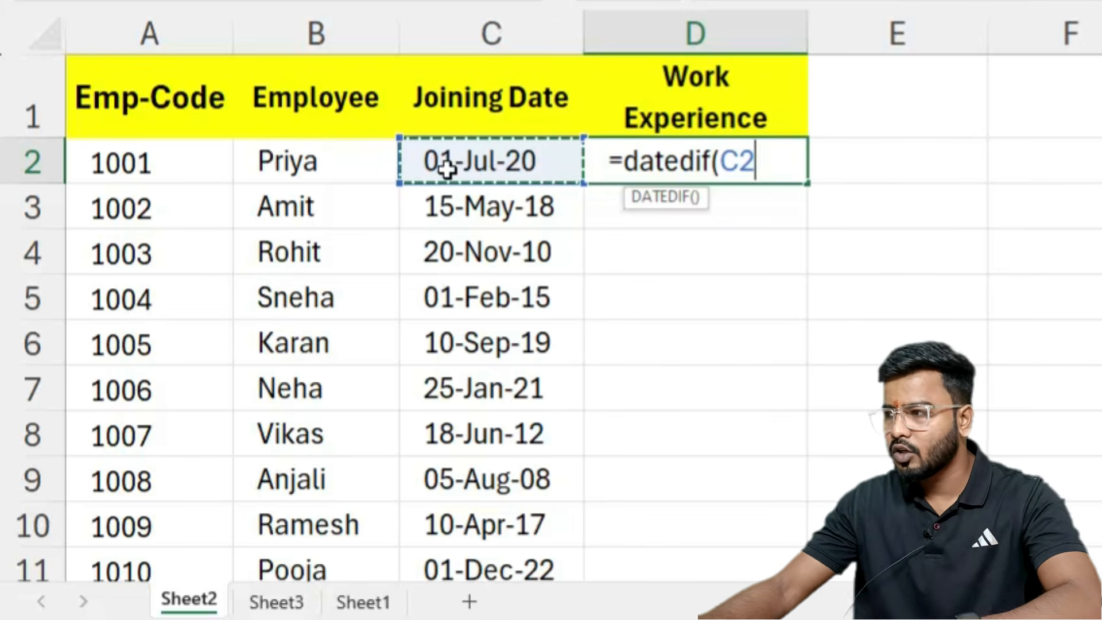
text(,)
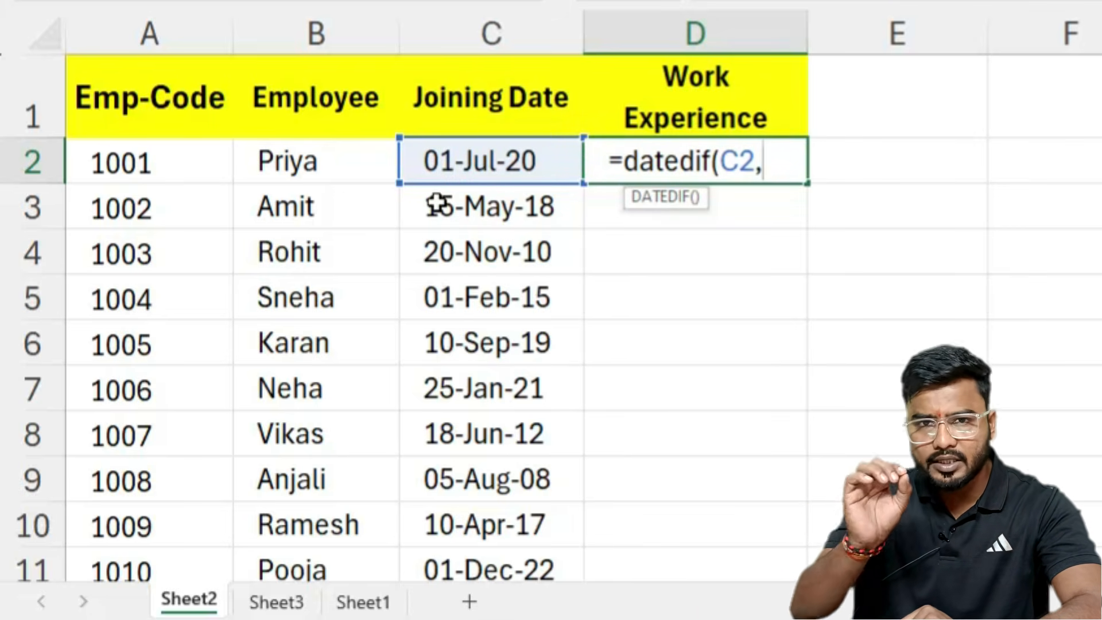
text(tod)
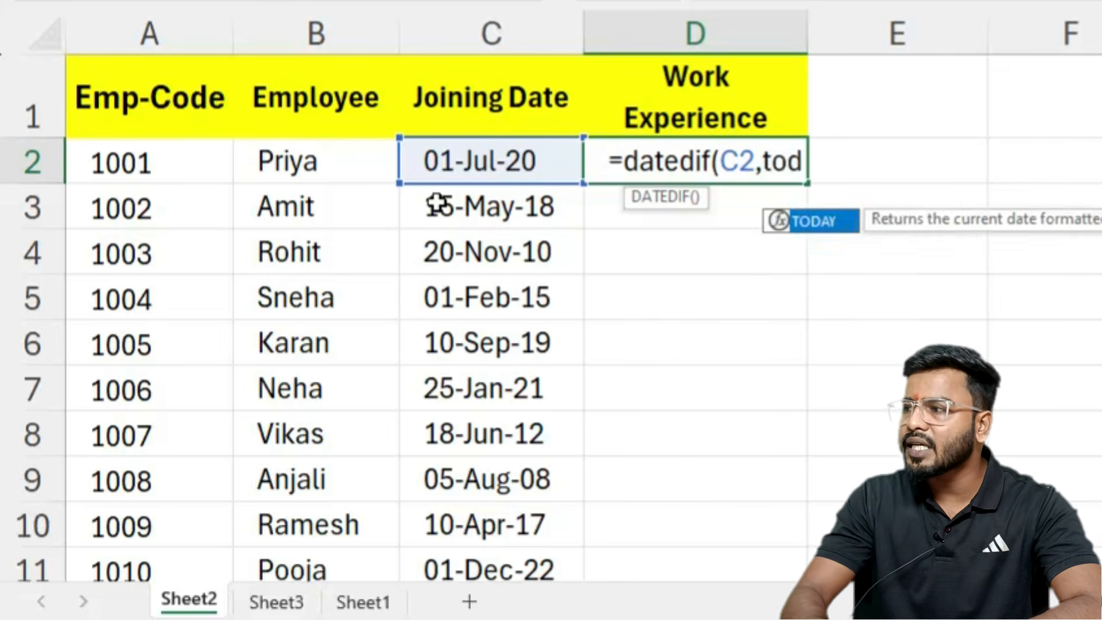
text(ay())
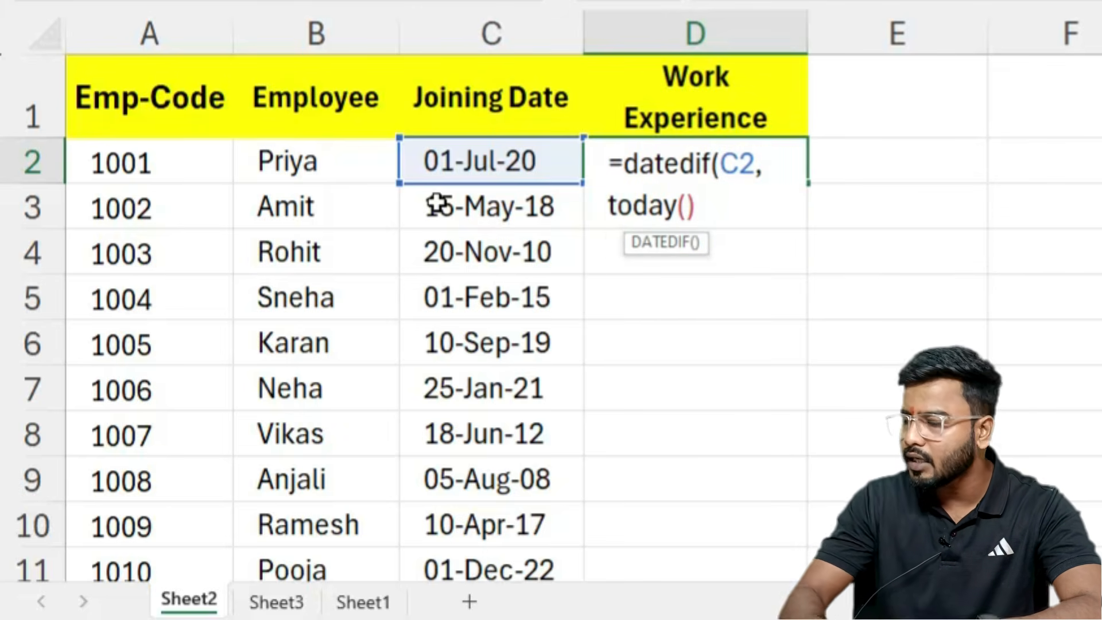
text(,)
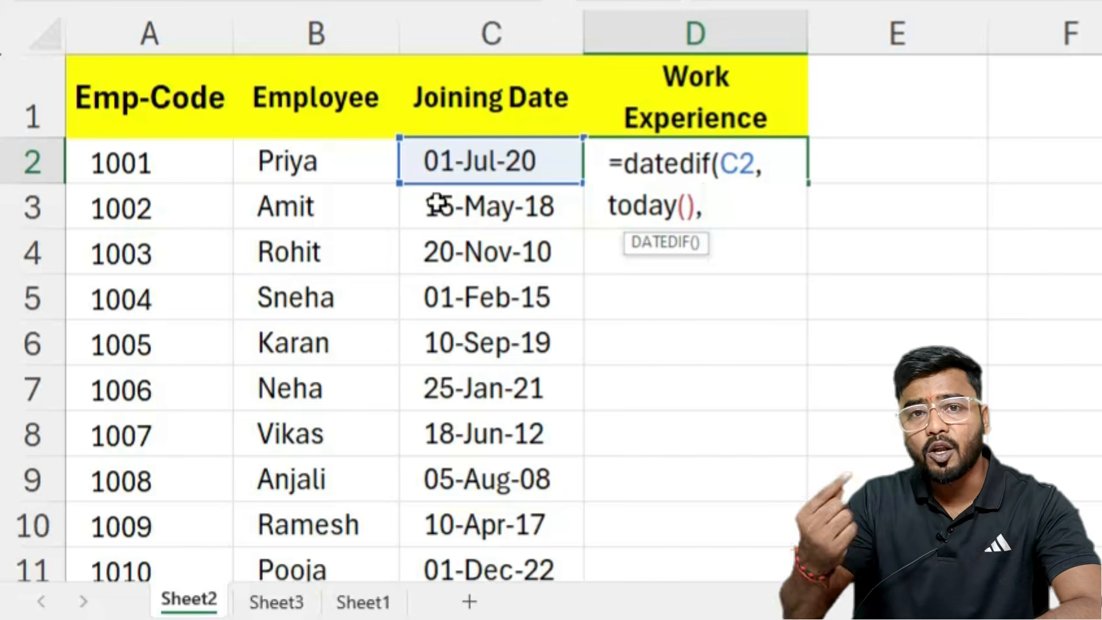
text("Y)
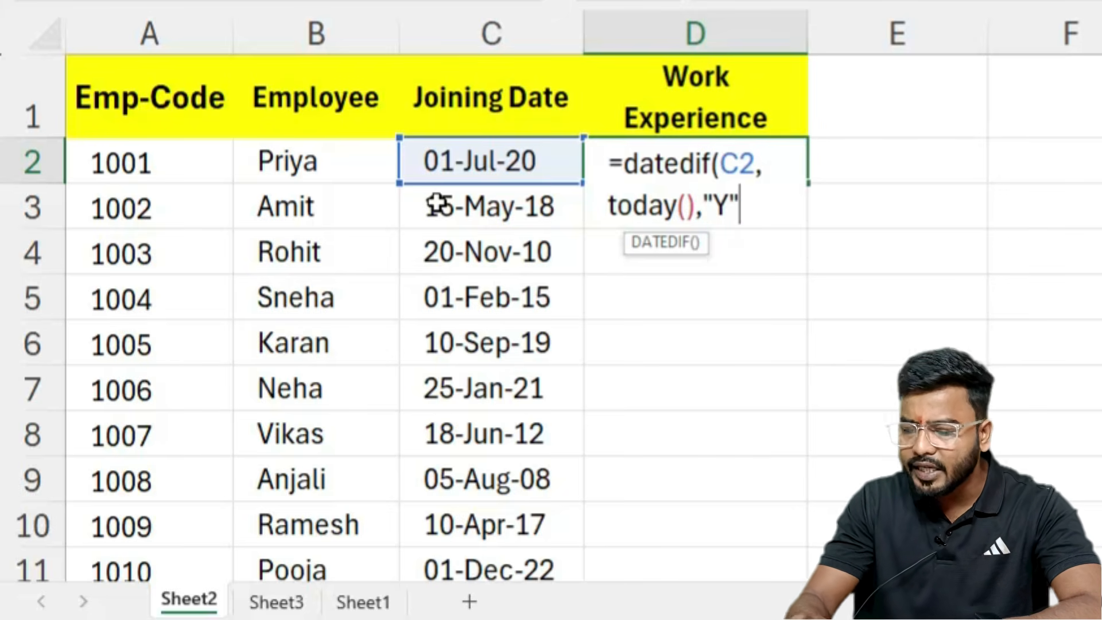
text())
key(Return)
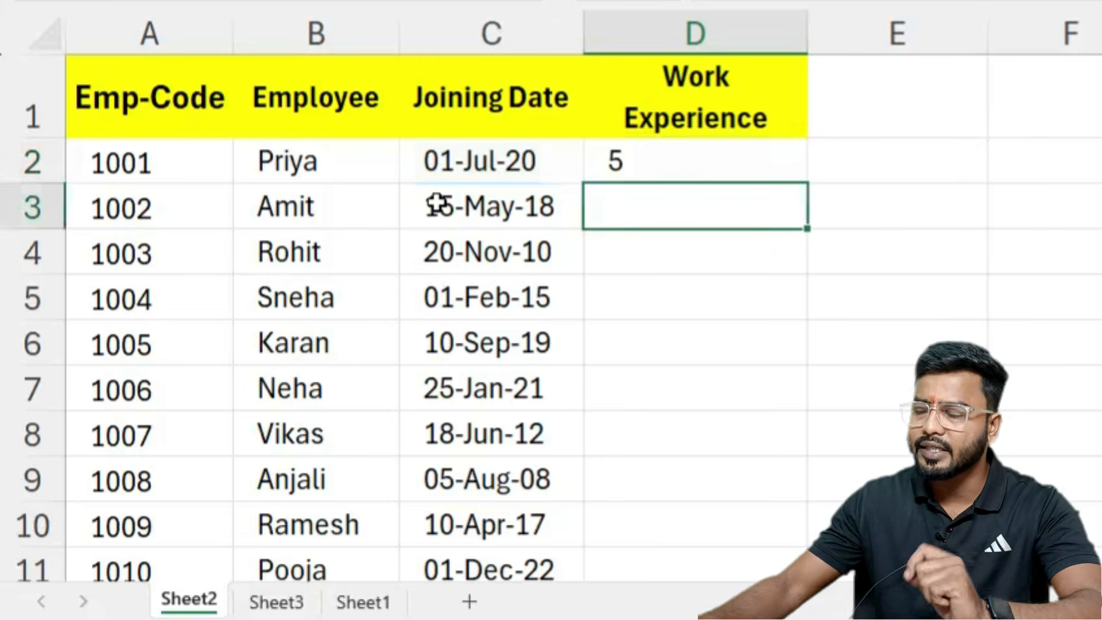
Step: Fill the TODAY-based DATEDIF formula from D2 down to D11 for all employees
click(697, 167)
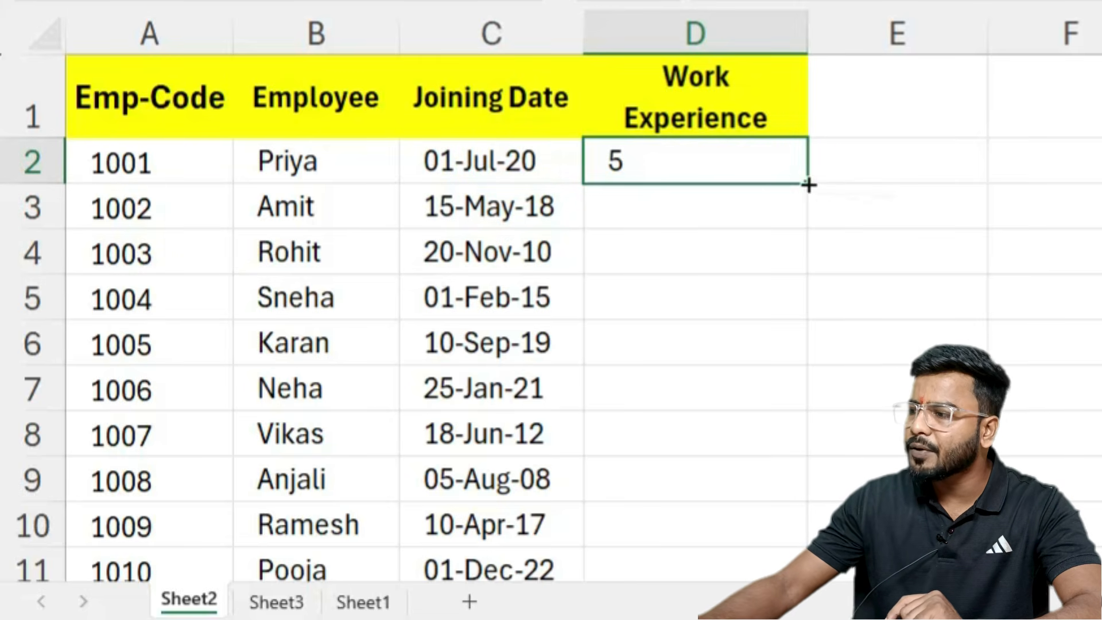
drag(807, 184, 776, 511)
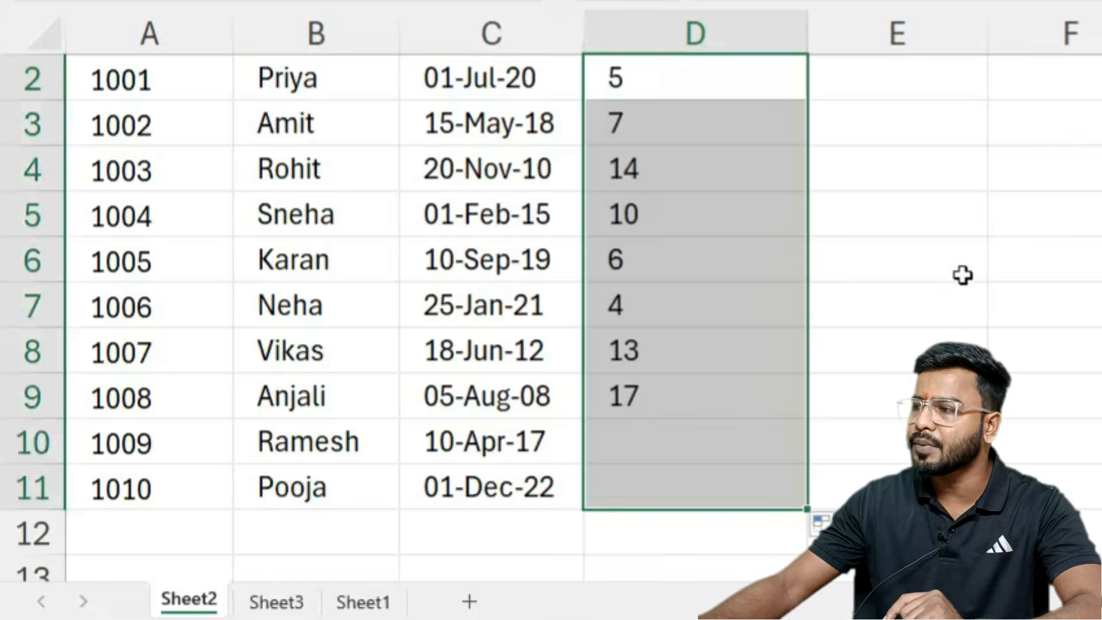
scroll(843, 266, up, 1)
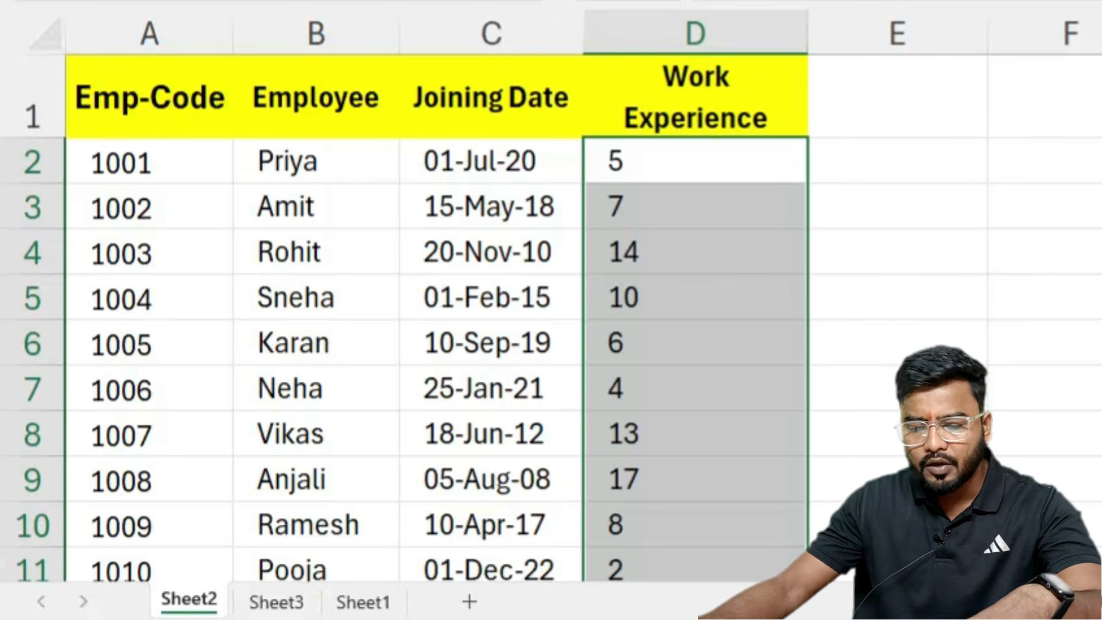
Step: Try the custom number format # "Years" on the Work Experience values in D2:D11, and undo it
key(ctrl+1)
click(722, 284)
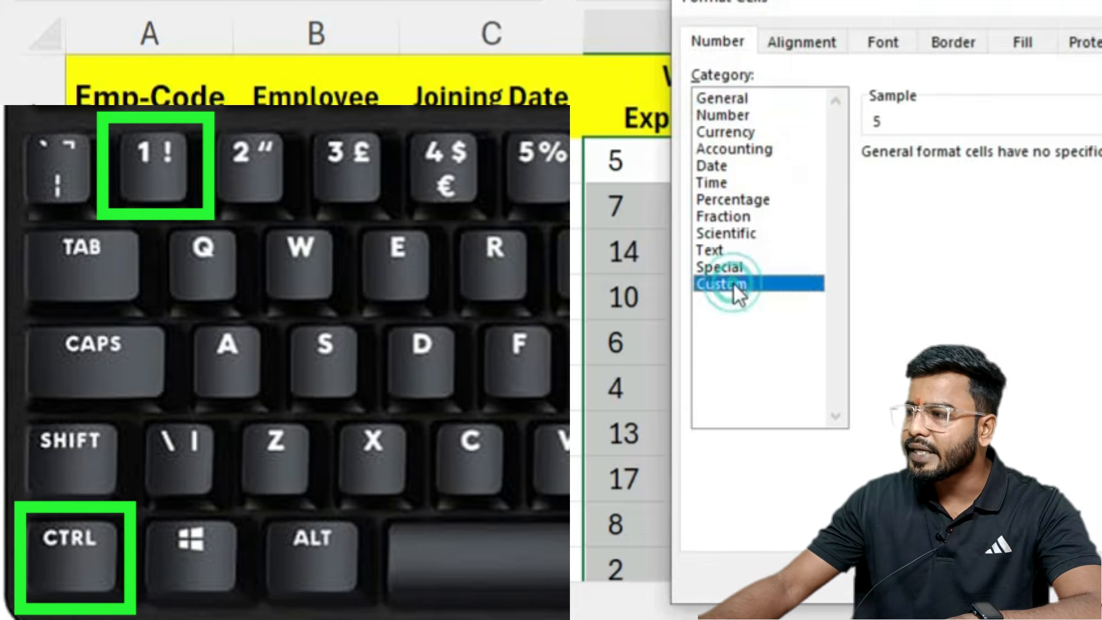
drag(906, 3, 947, 12)
click(983, 179)
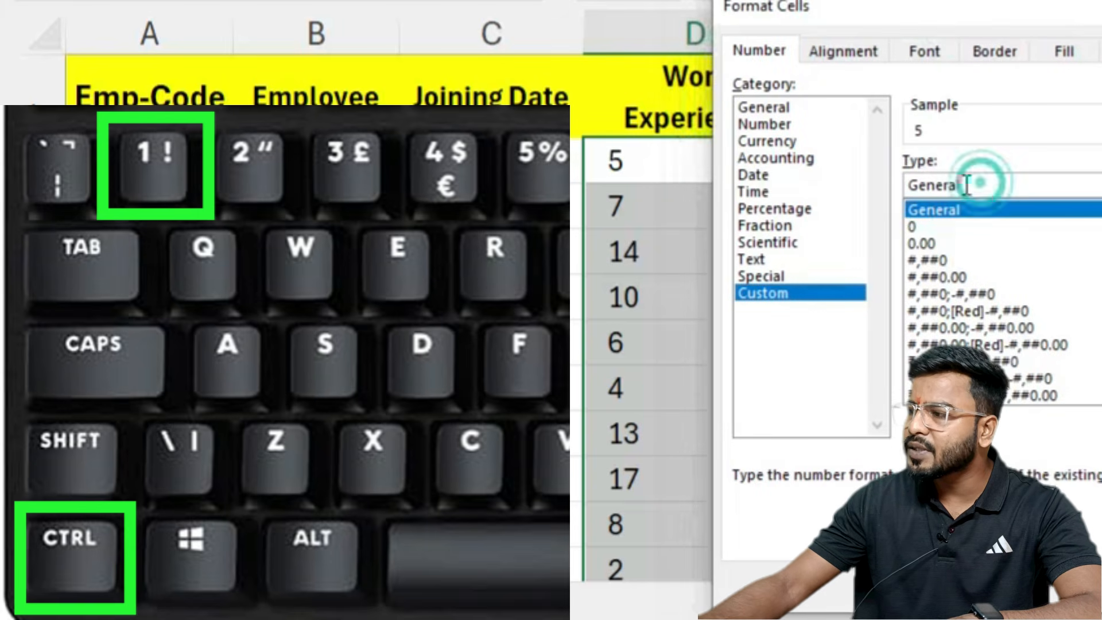
double_click(965, 179)
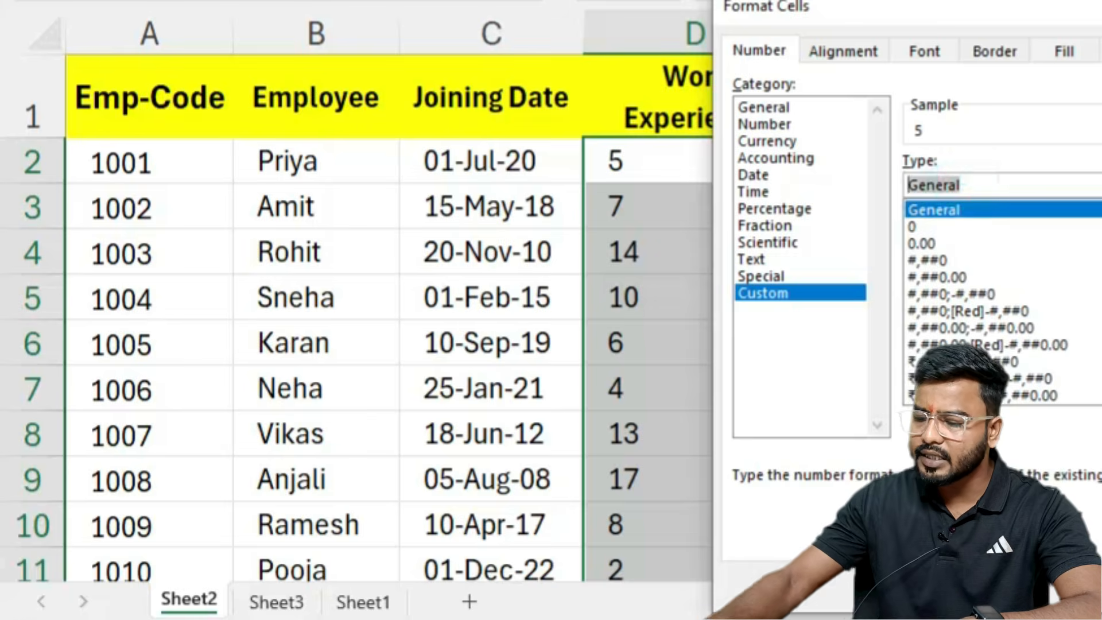
key(BackSpace)
text(#)
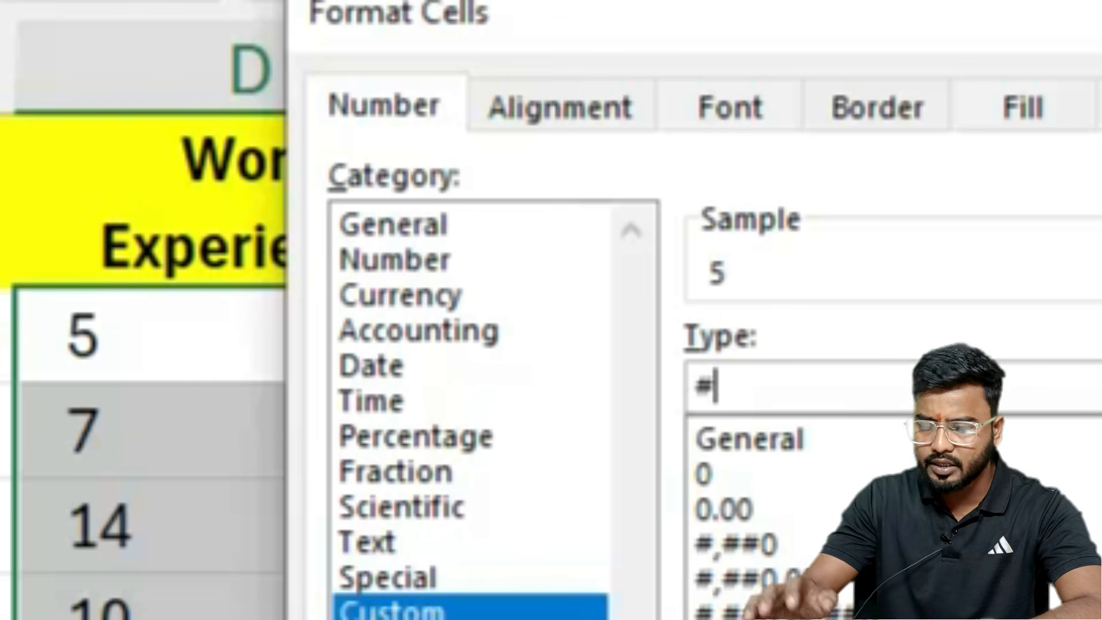
text( "Ya)
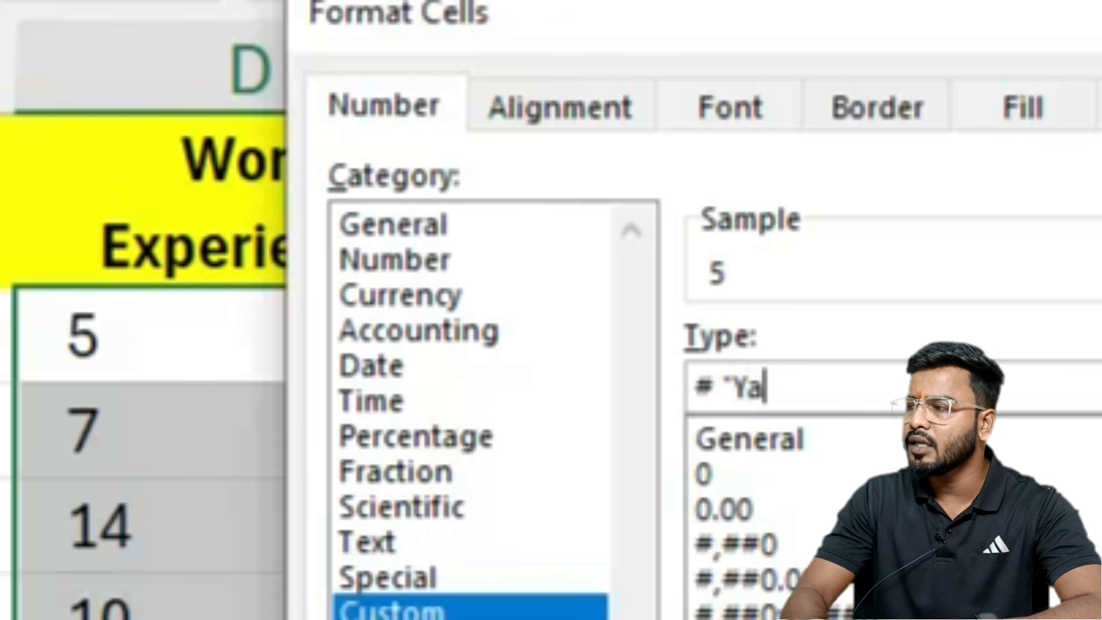
key(BackSpace)
text(ears")
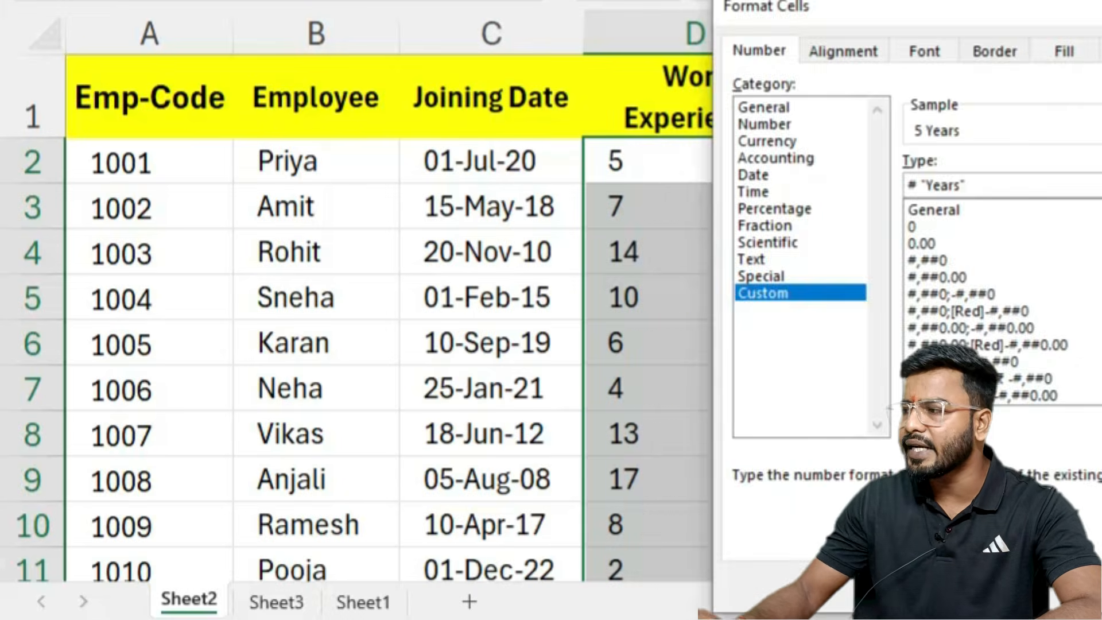
key(Return)
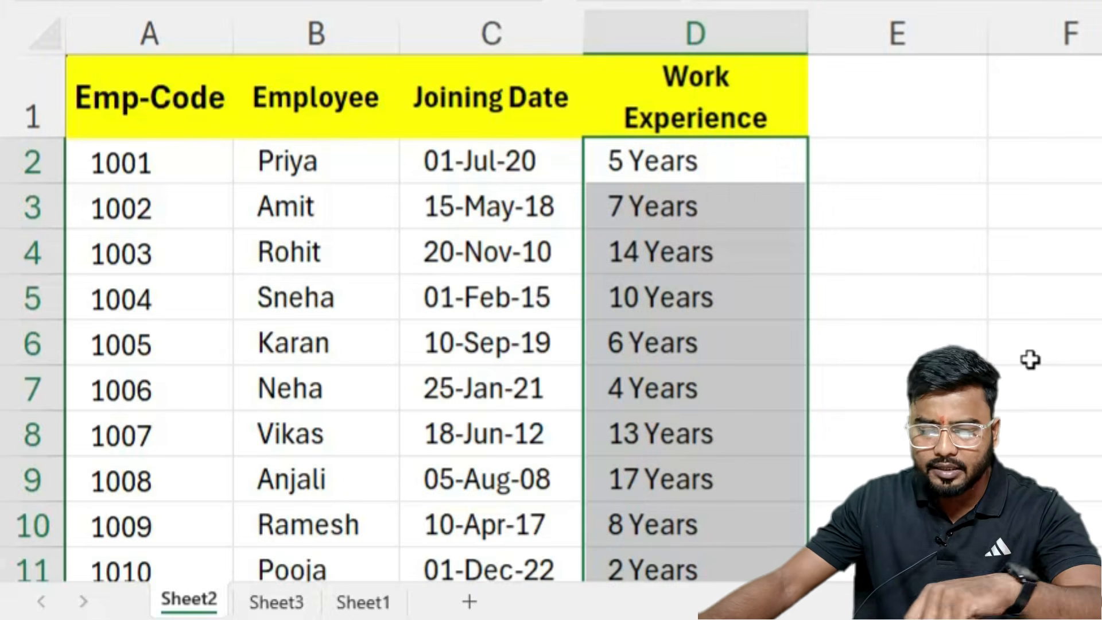
key(ctrl+z)
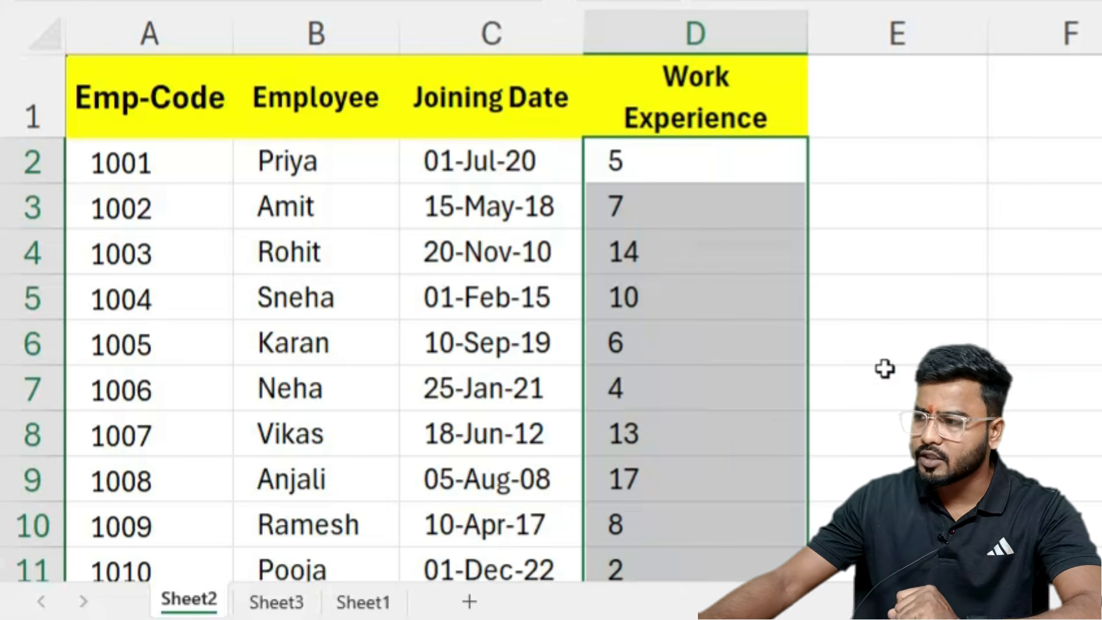
Step: Append &" Years" to the DATEDIF formula in D2 so it reads =DATEDIF(C2,TODAY(),"Y")&" Years"
double_click(706, 156)
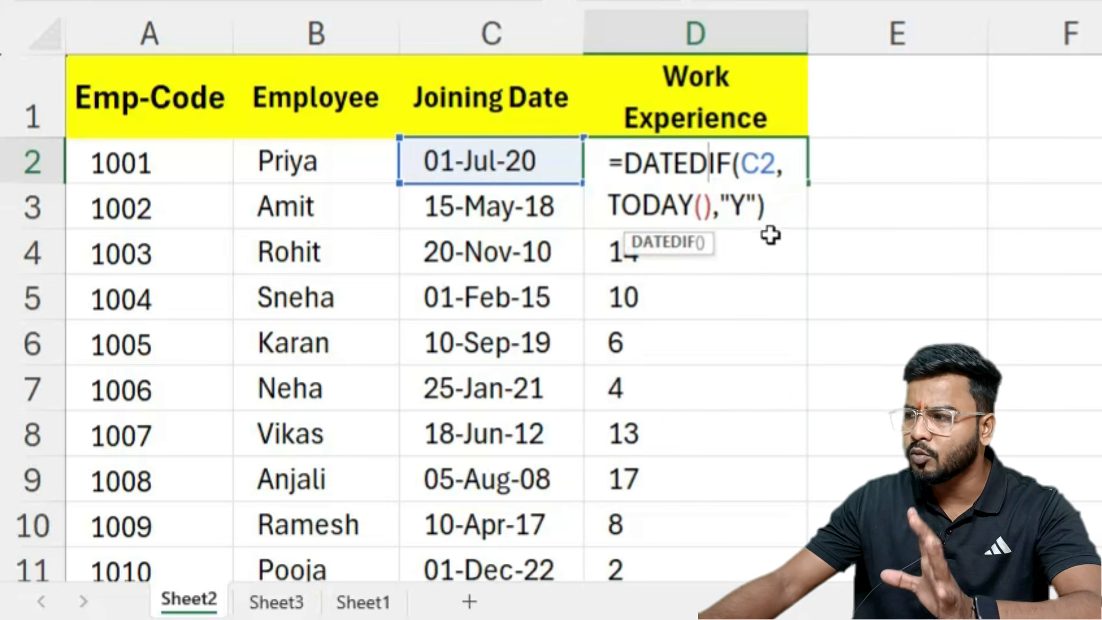
click(776, 208)
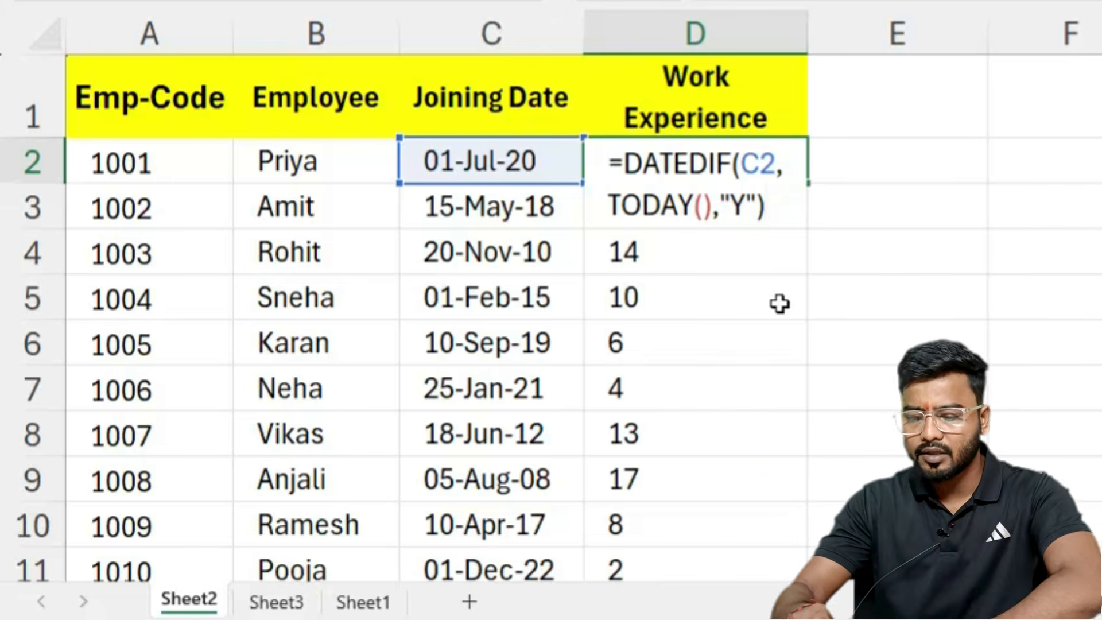
text(&)
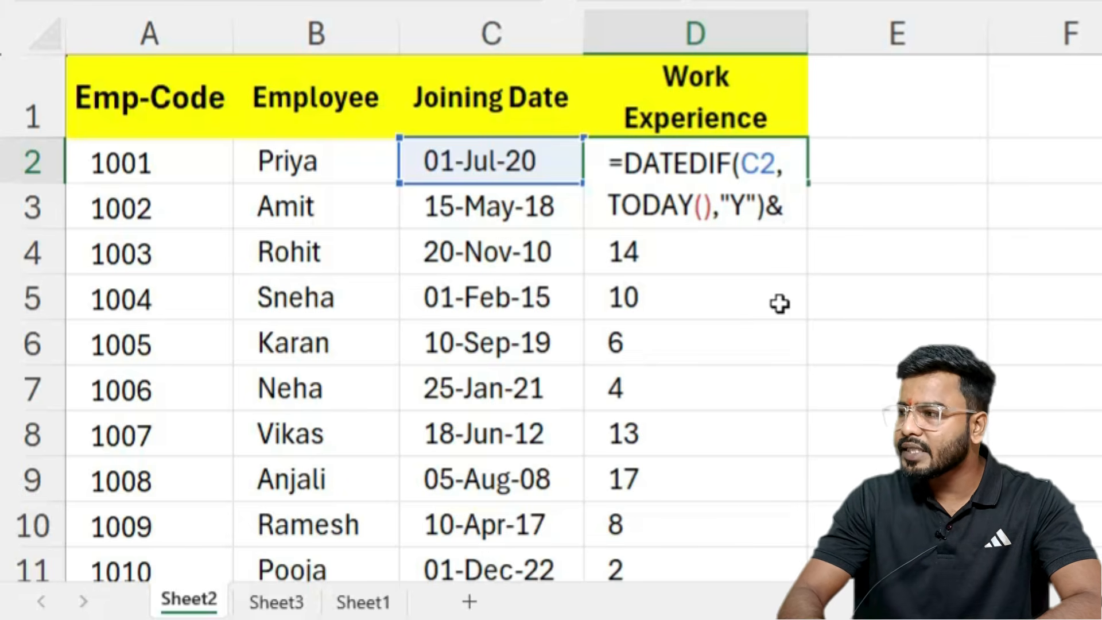
text(")
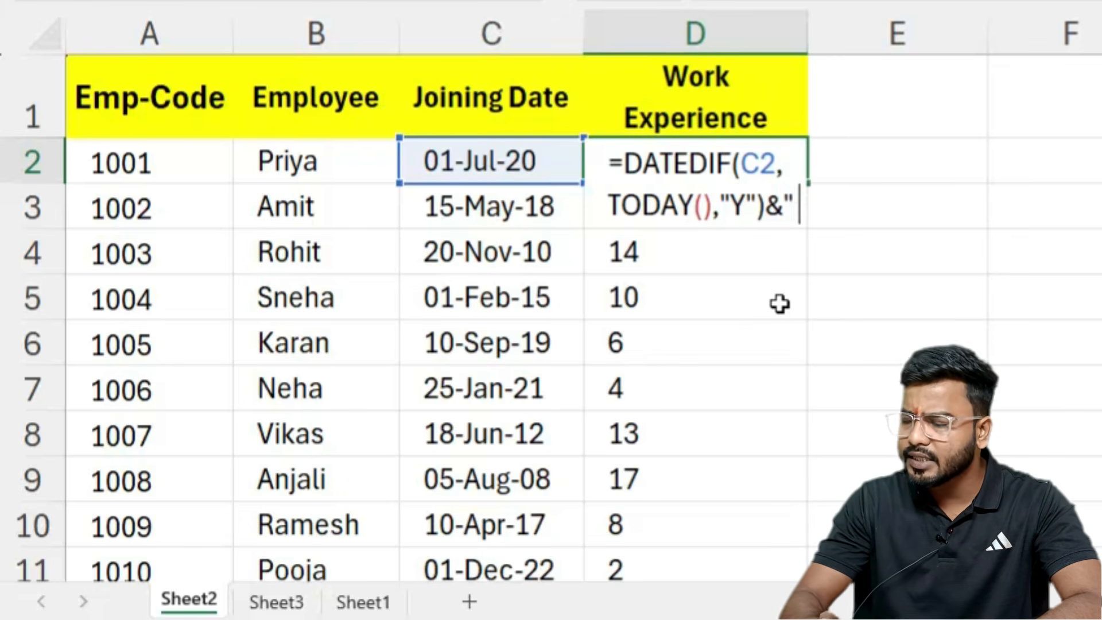
text( Years")
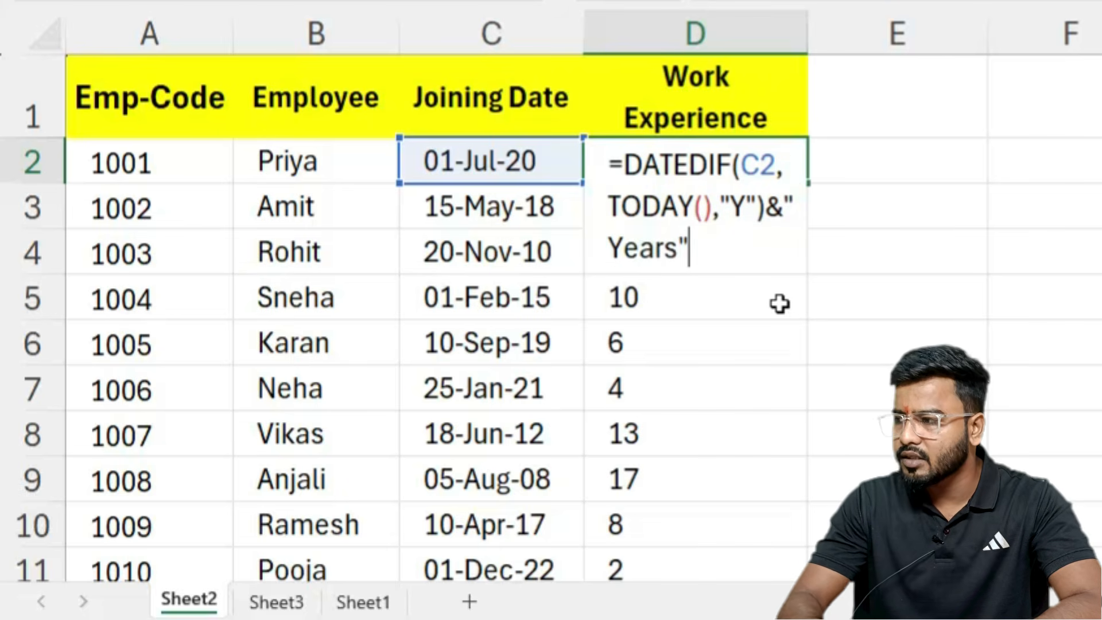
text())
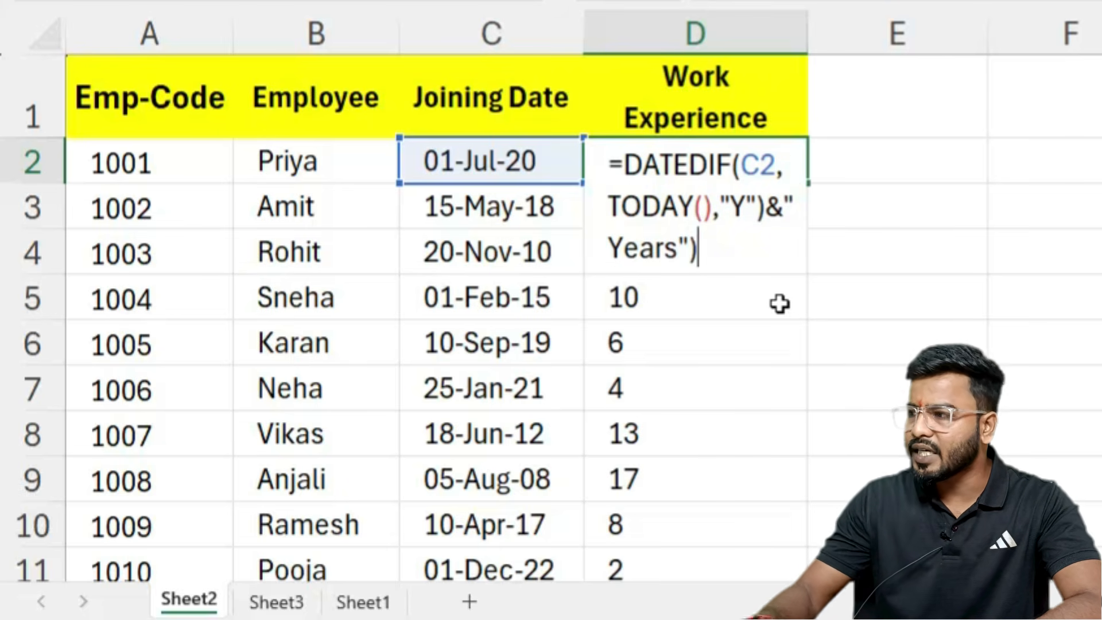
key(Return)
key(Return)
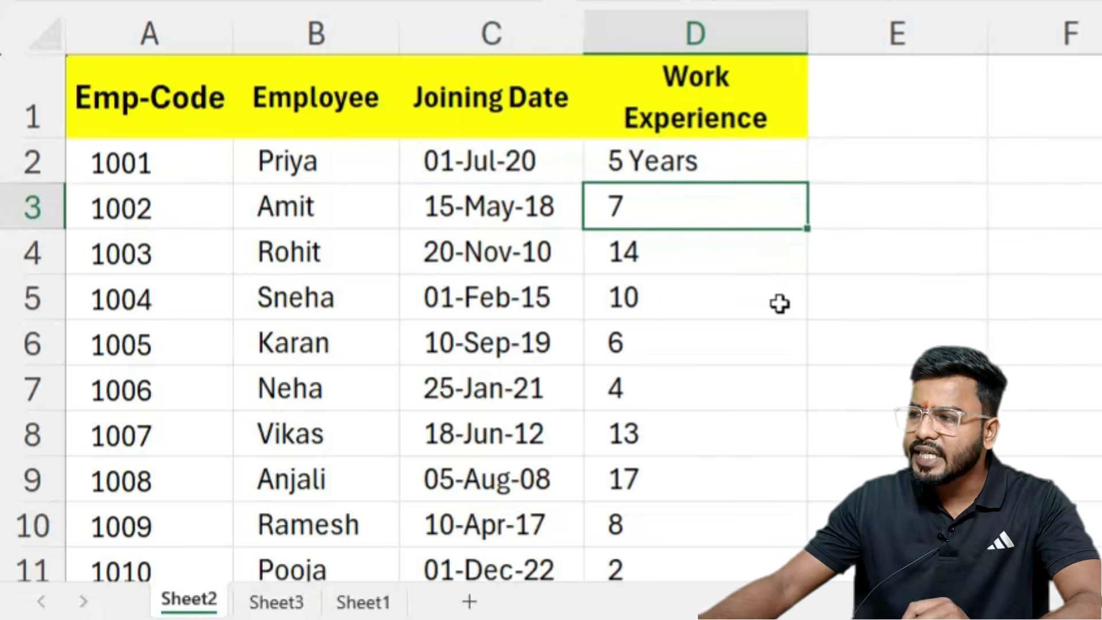
Step: Fill the D2 formula down to D11 and review its & operator and " Years" text
key(Up)
drag(808, 183, 800, 490)
scroll(935, 326, up, 1)
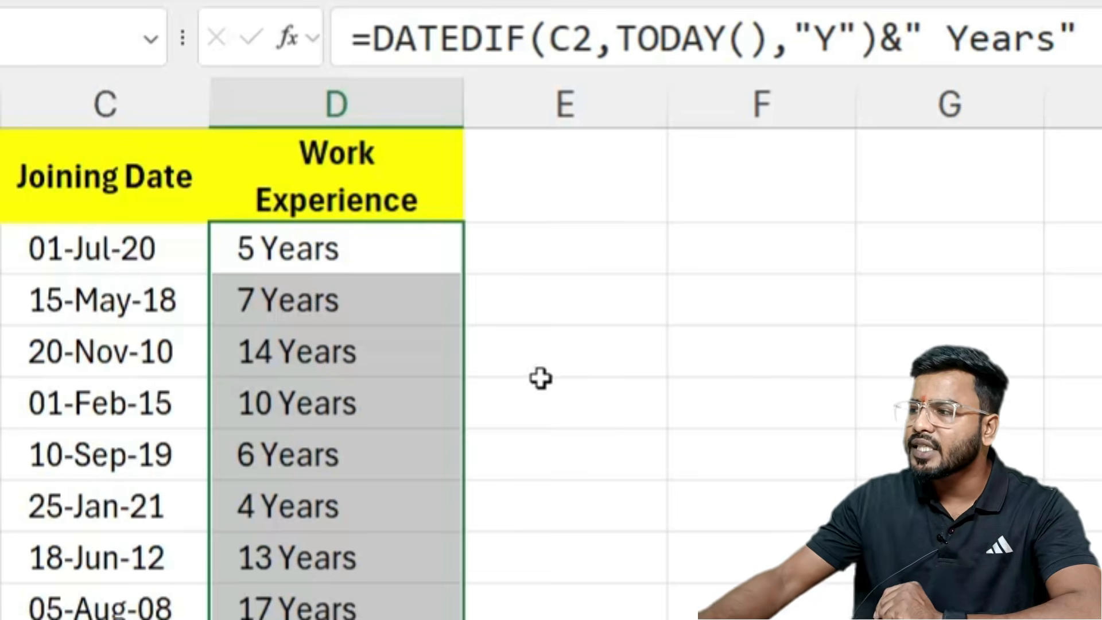
click(873, 38)
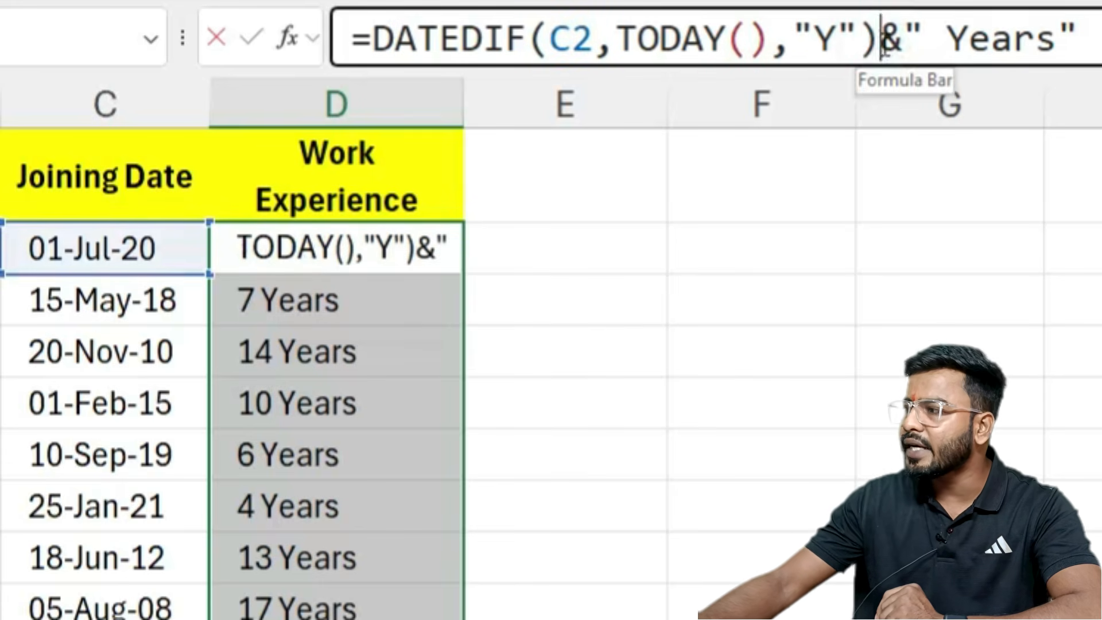
double_click(976, 40)
click(907, 40)
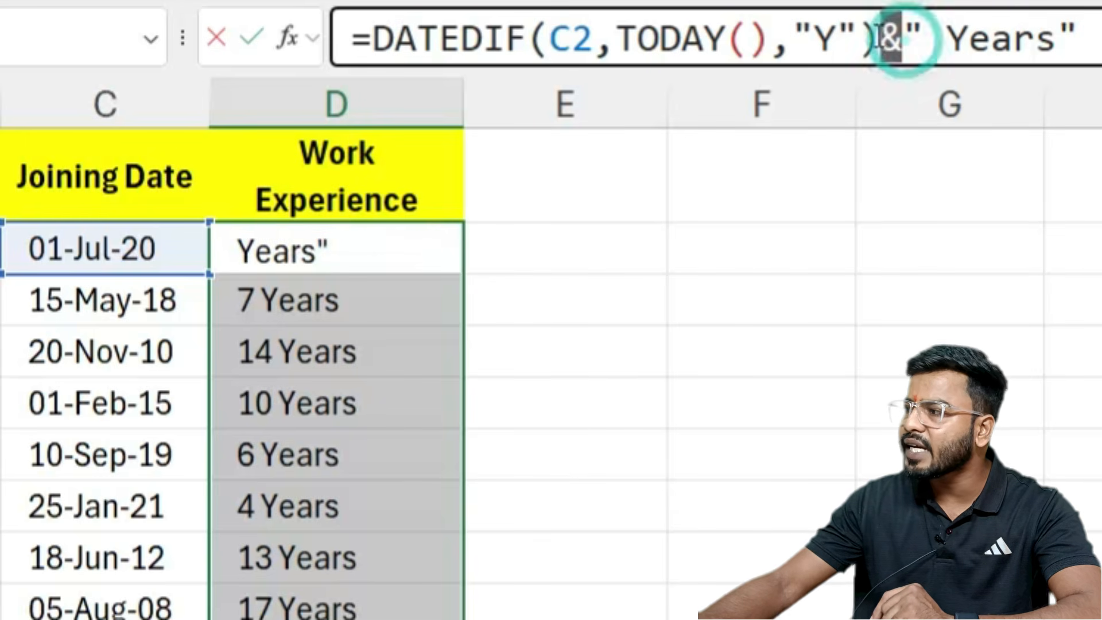
drag(947, 39, 1063, 29)
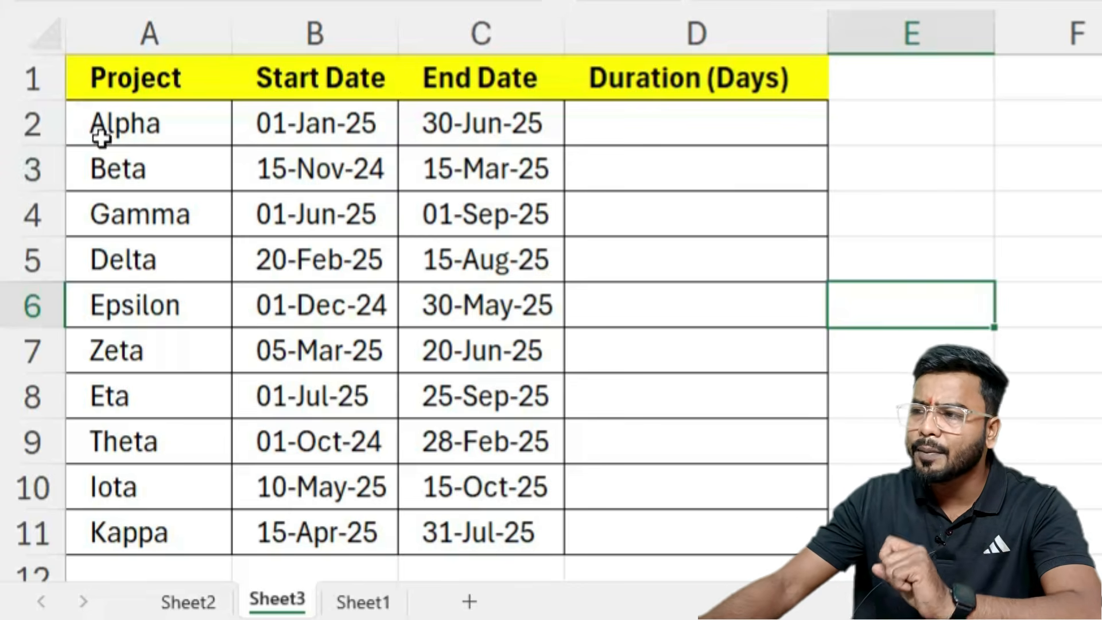
Step: Look over the project names and start dates in the project table on Sheet3
click(136, 124)
click(134, 193)
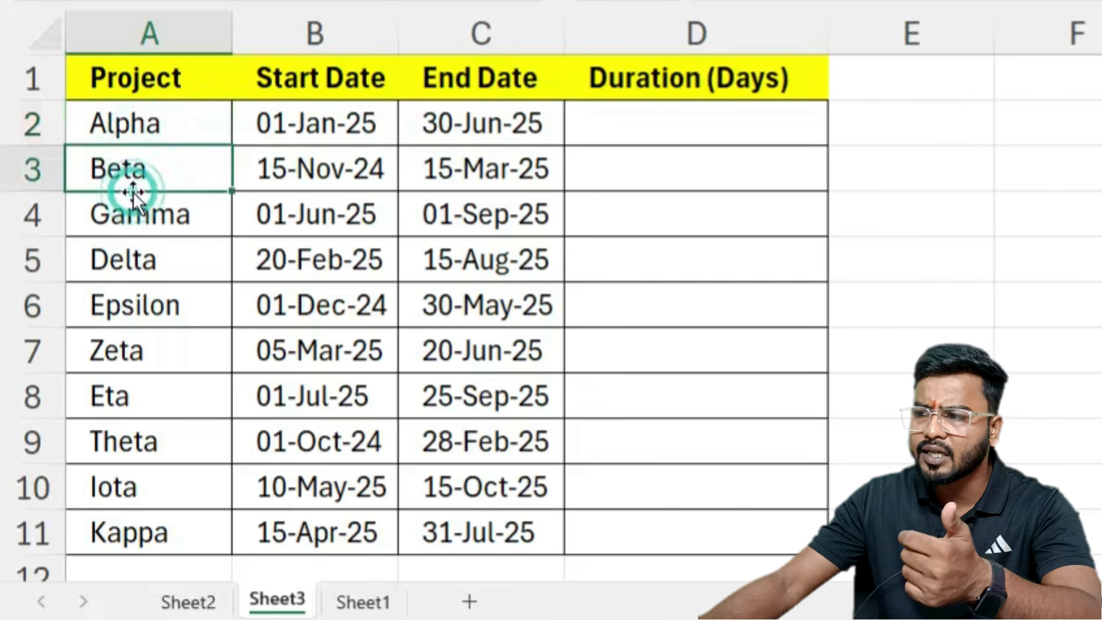
click(100, 244)
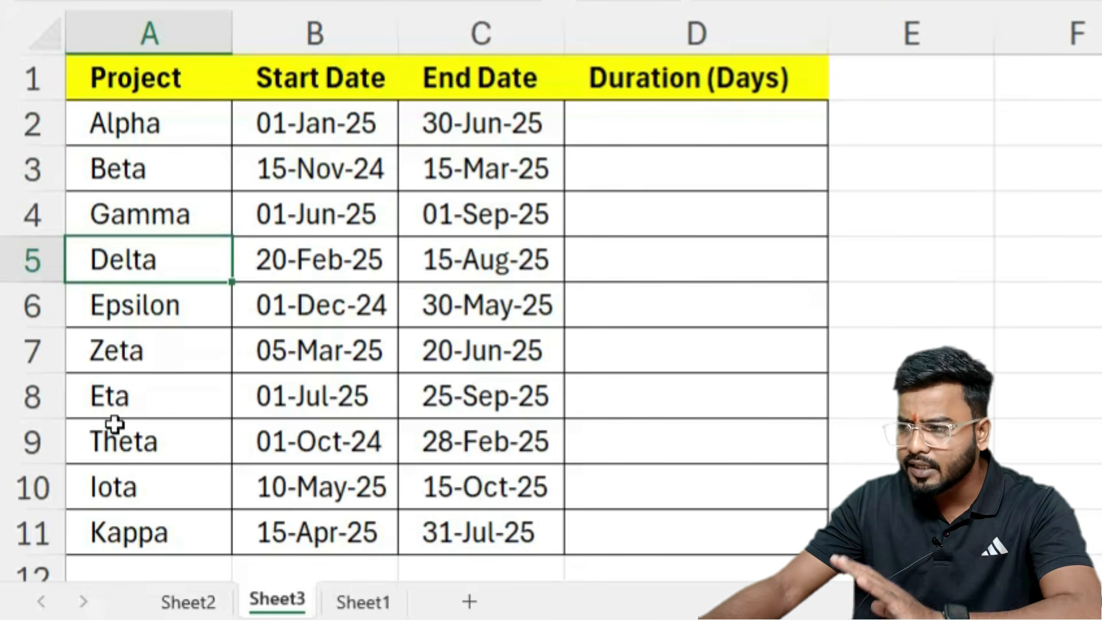
click(276, 138)
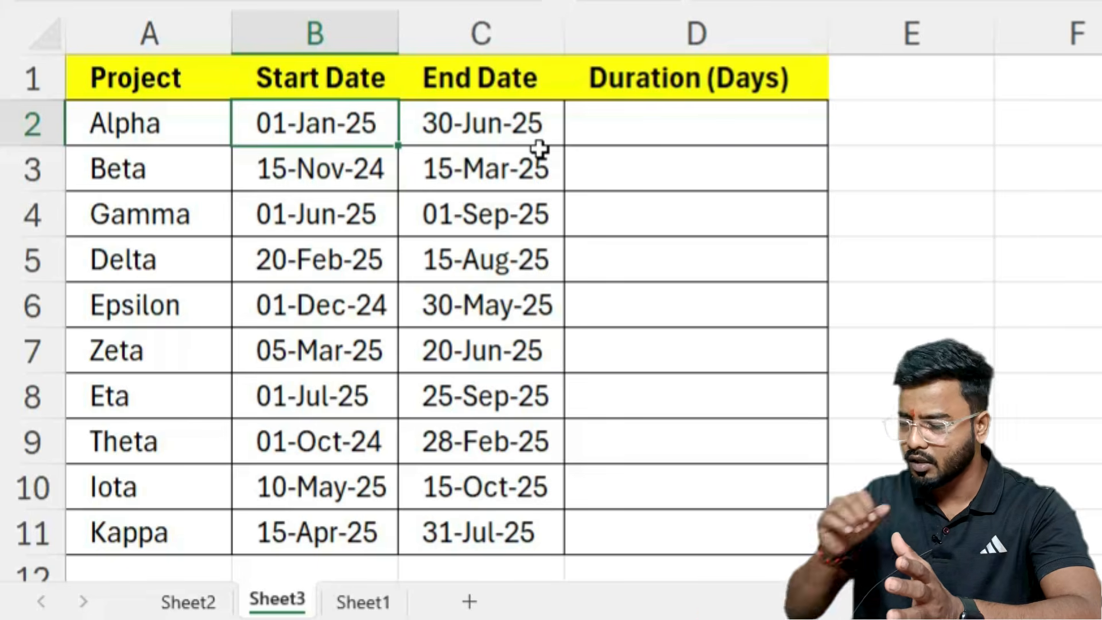
Step: Enter the formula =datedif(B2,C2,"D") in D2 under Duration (Days) for project Alpha
click(655, 120)
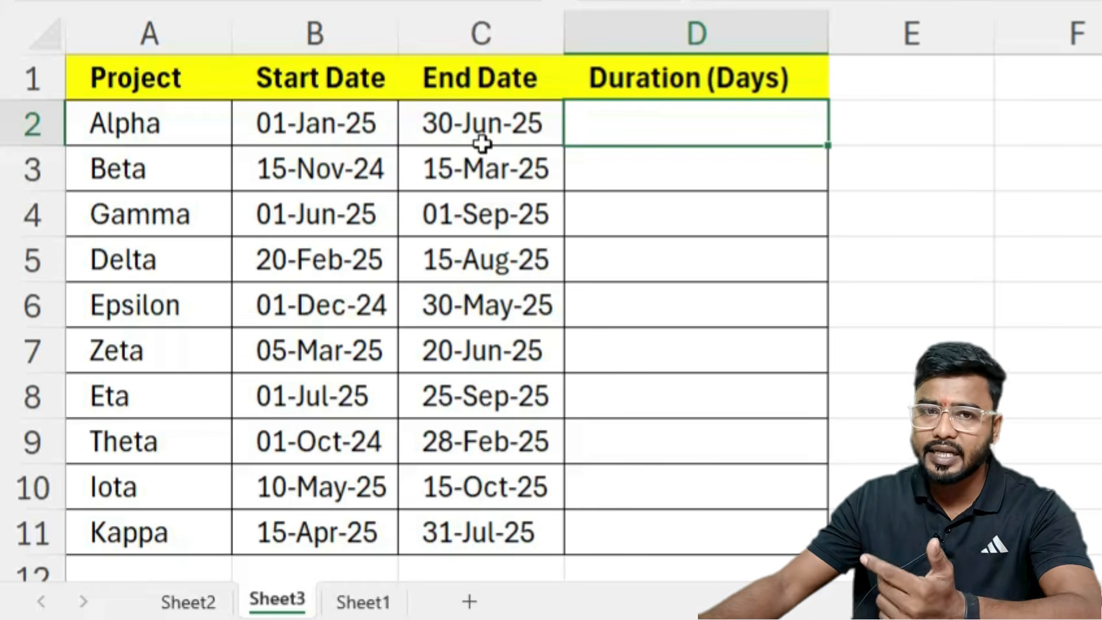
text(=)
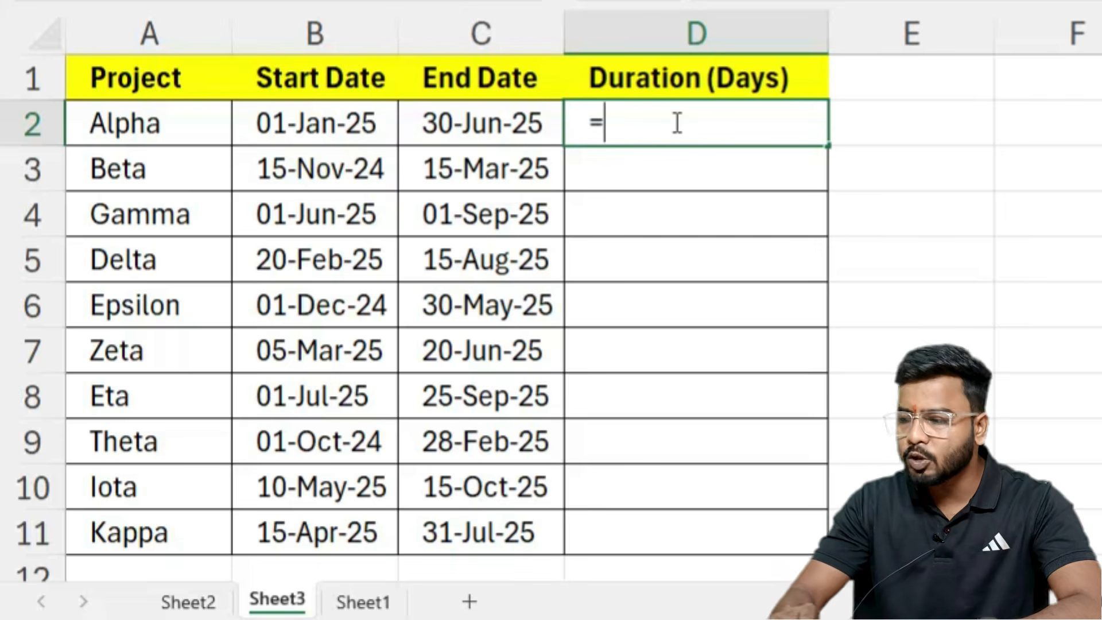
text(datedif)
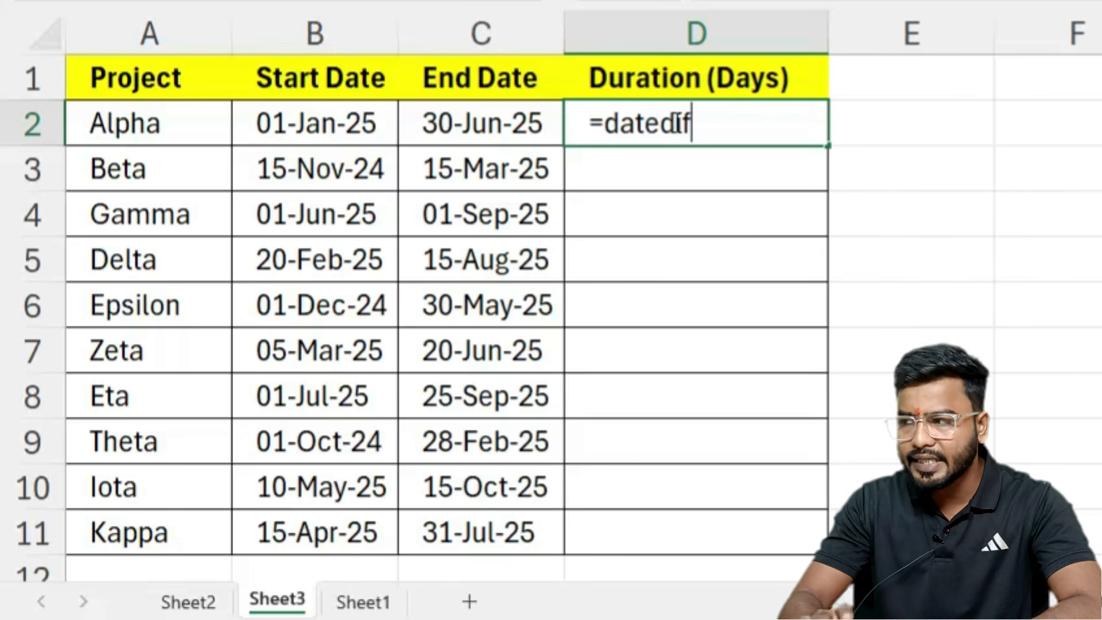
text(()
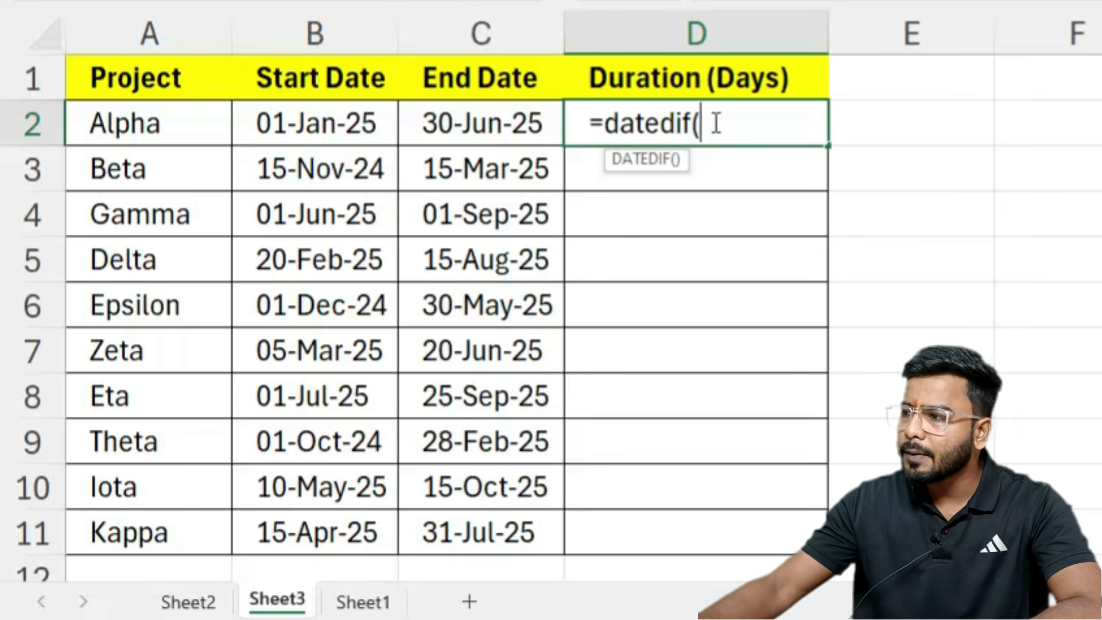
click(328, 130)
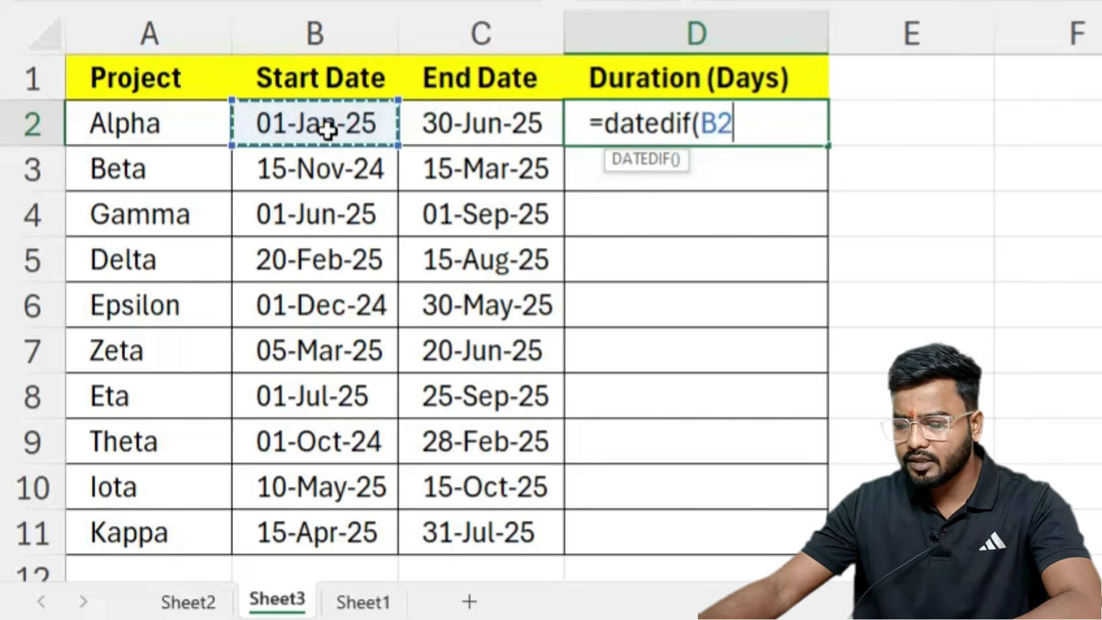
text(,)
click(442, 136)
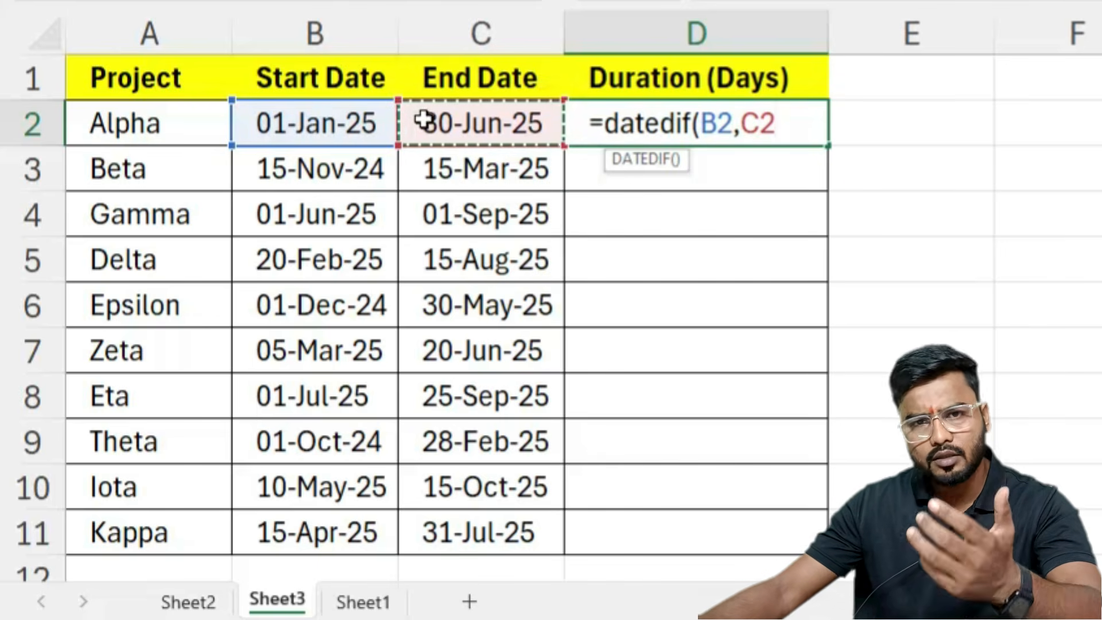
text(,)
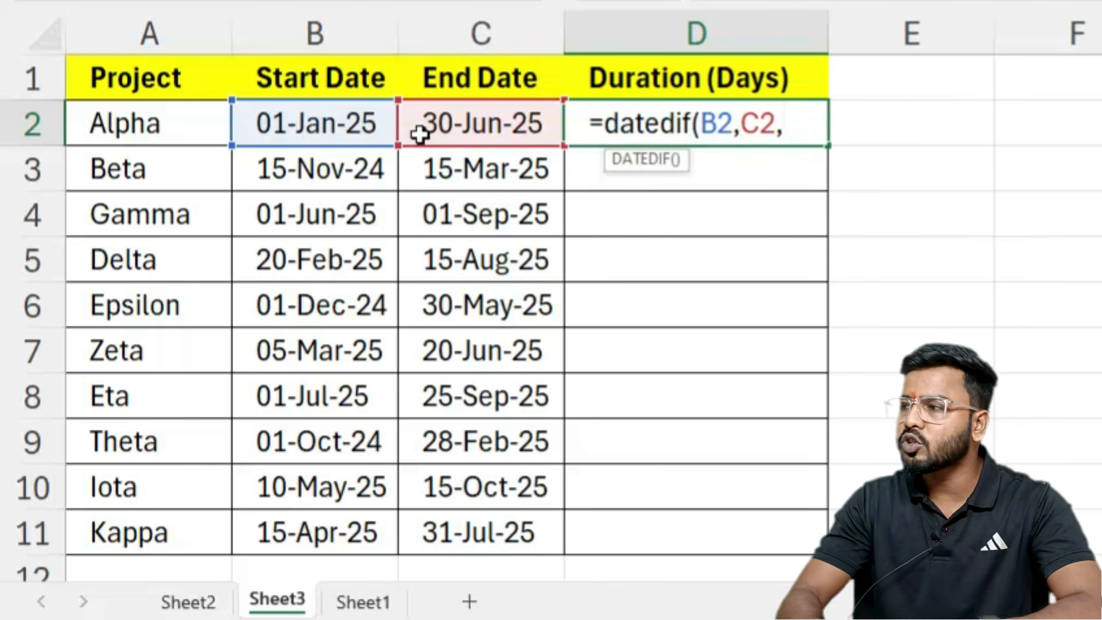
text("D")
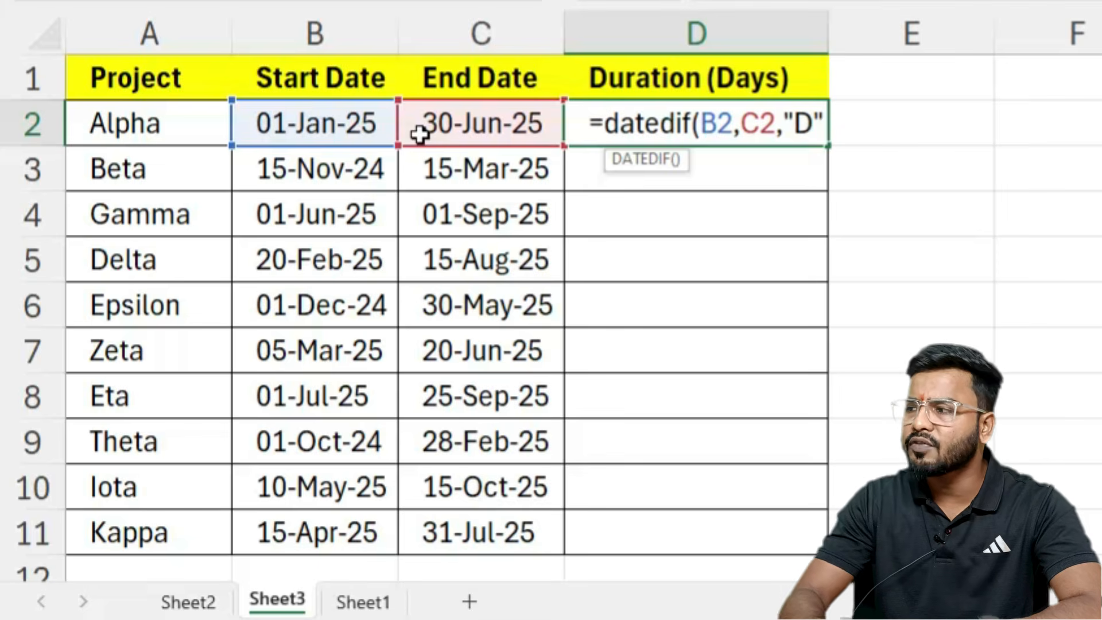
text())
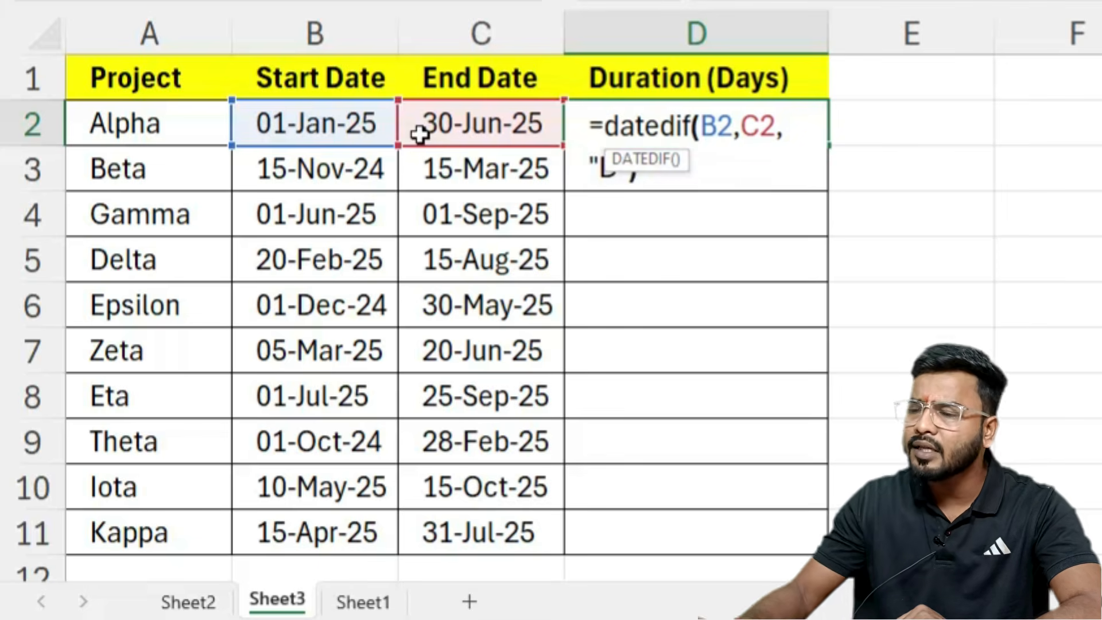
key(ctrl+Return)
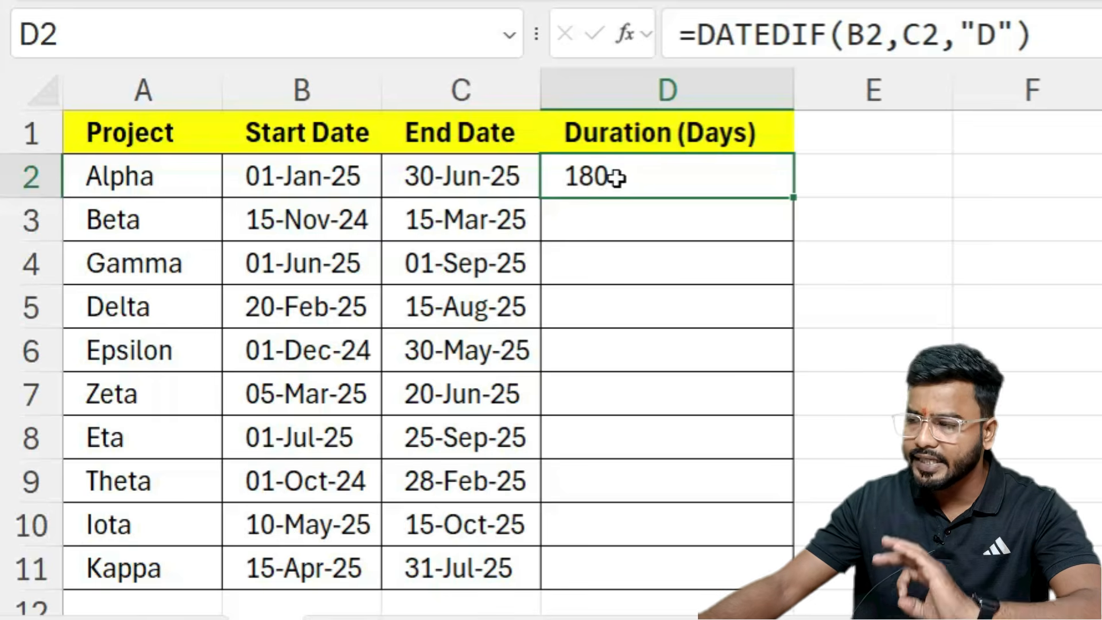
Step: Append &" Days" to the D2 formula so it reads =DATEDIF(B2,C2,"D")&" Days" and fill it down to D11
click(1055, 34)
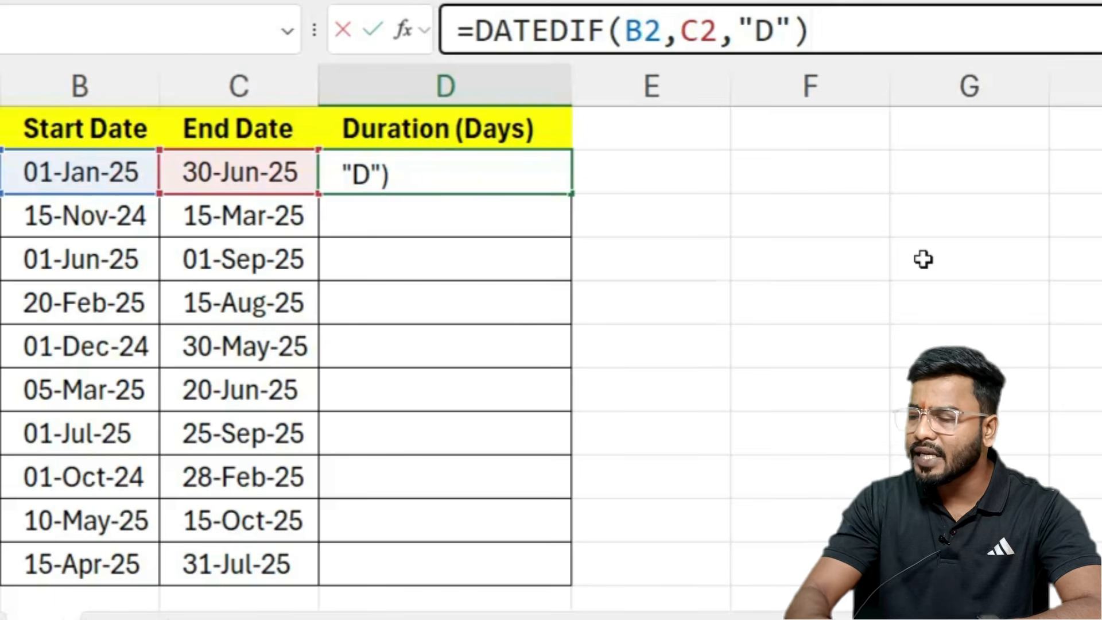
text(&)
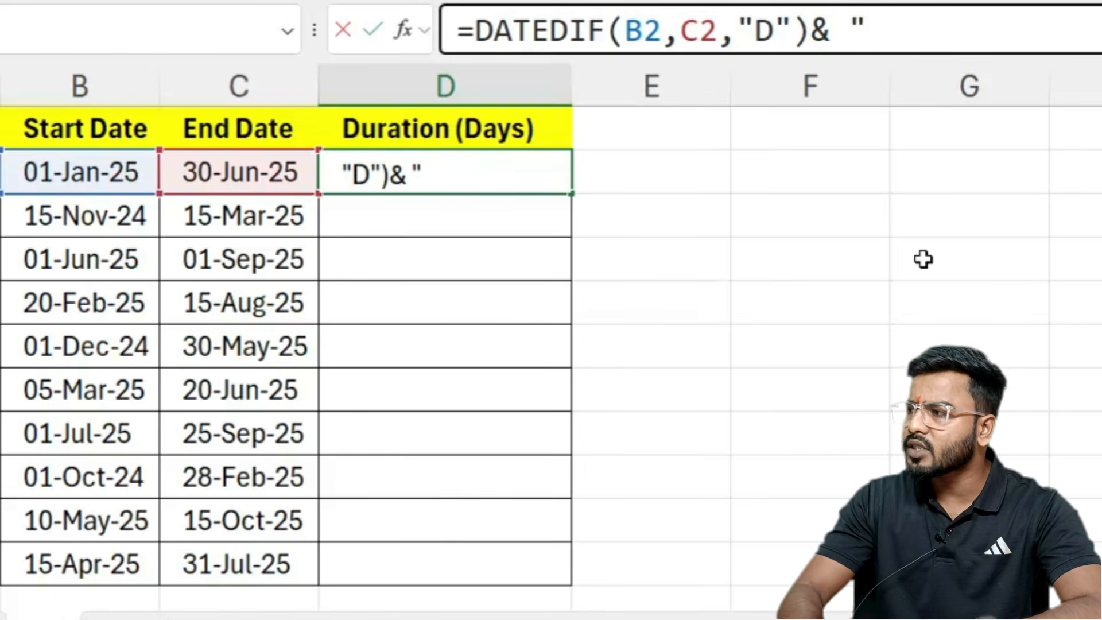
text( " Day)
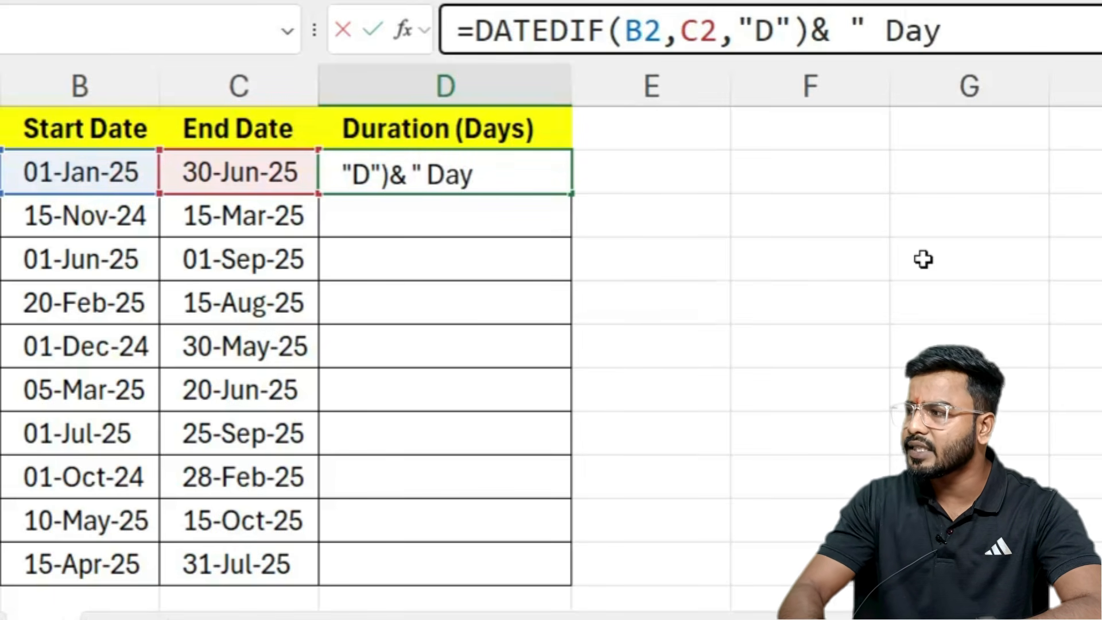
text(s"))
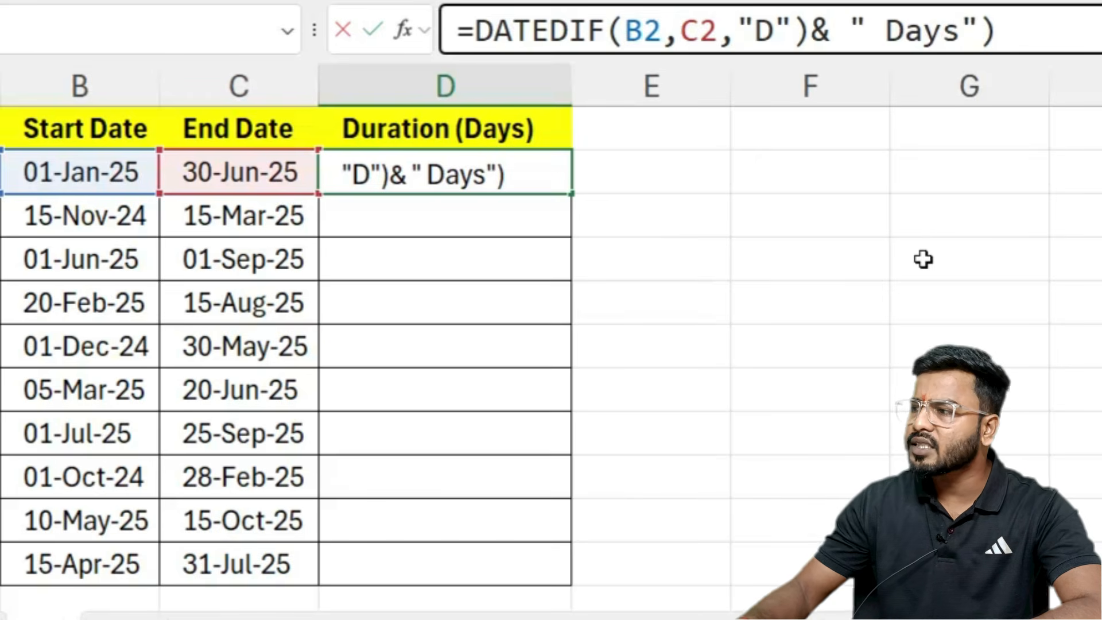
key(Return)
key(Return)
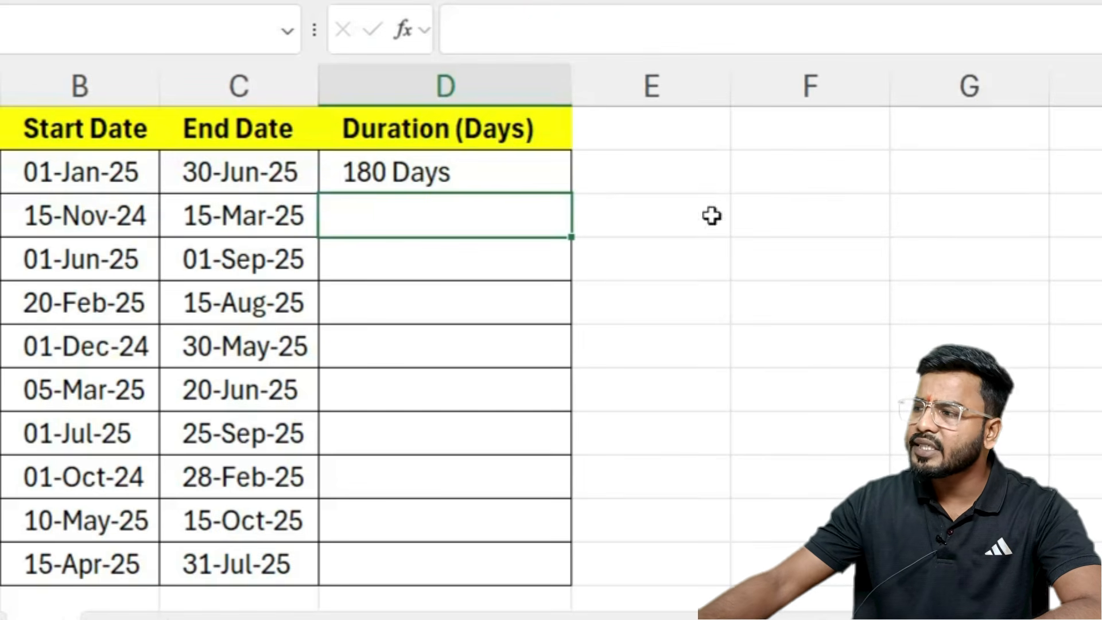
click(516, 176)
drag(571, 194, 564, 591)
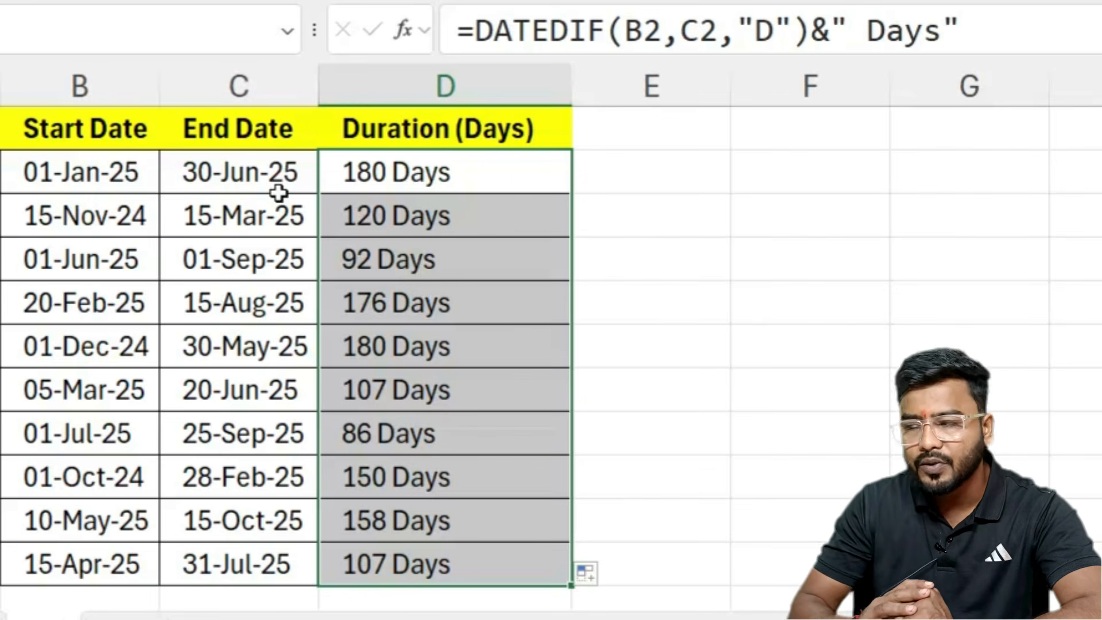
Step: Clear the durations in D2:D11 and enter the formula =datedif(B2,C2,"M") in D2 for project Alpha
drag(412, 184, 405, 547)
key(Delete)
click(399, 177)
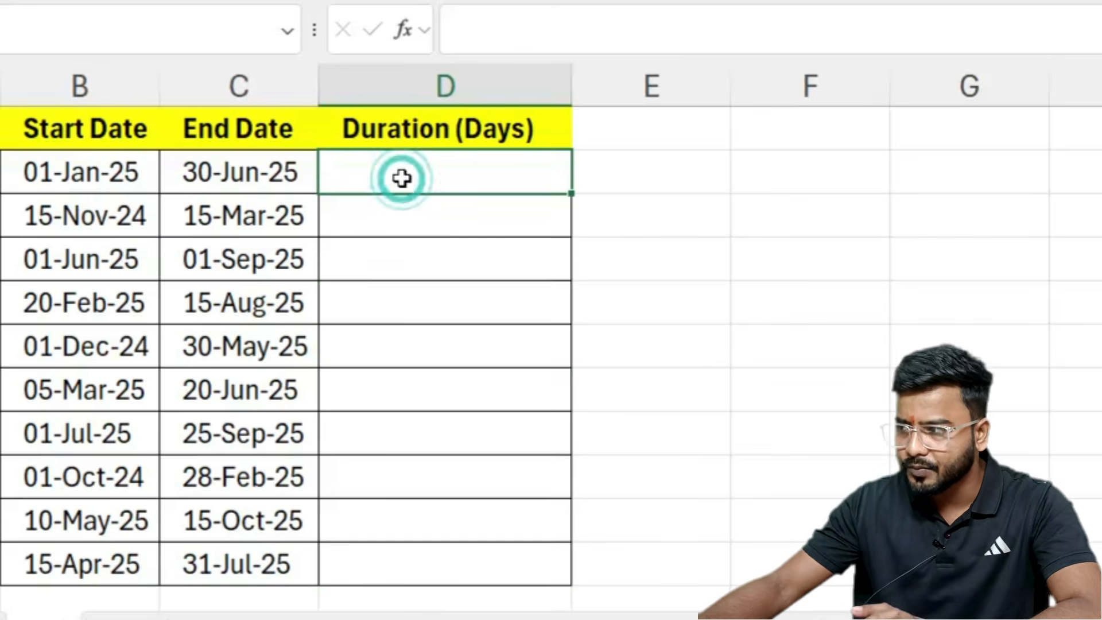
text(=)
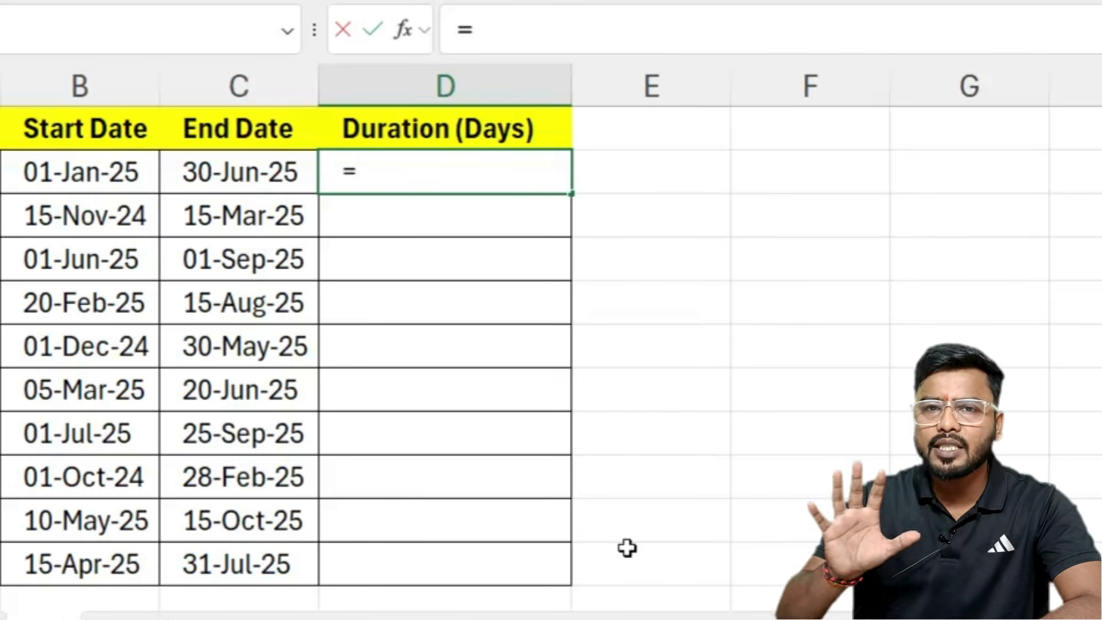
text(da)
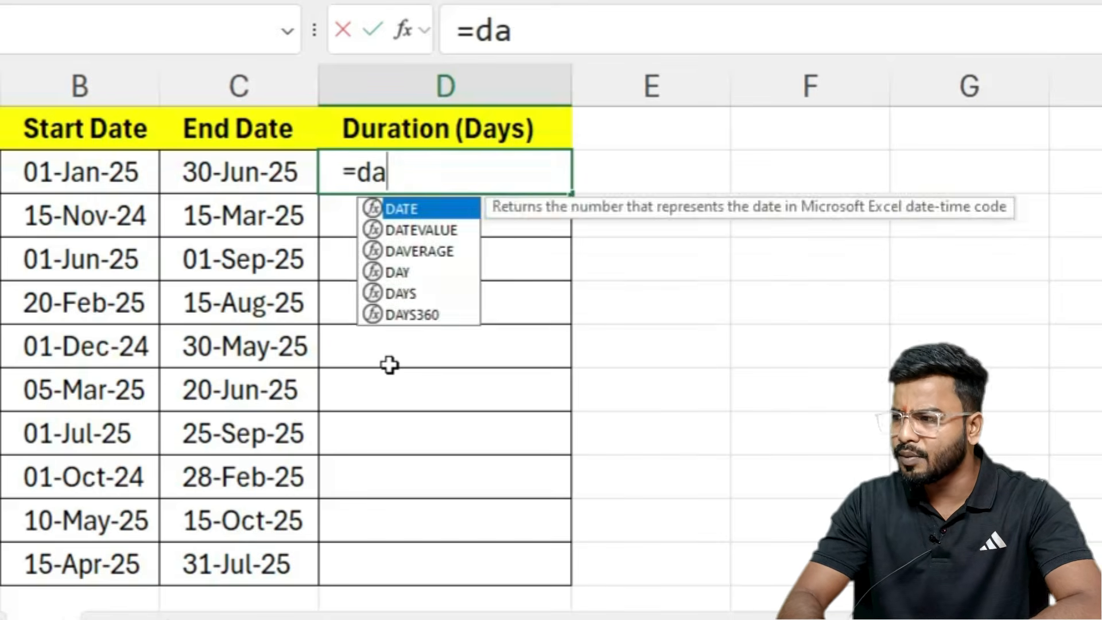
text(tedif()
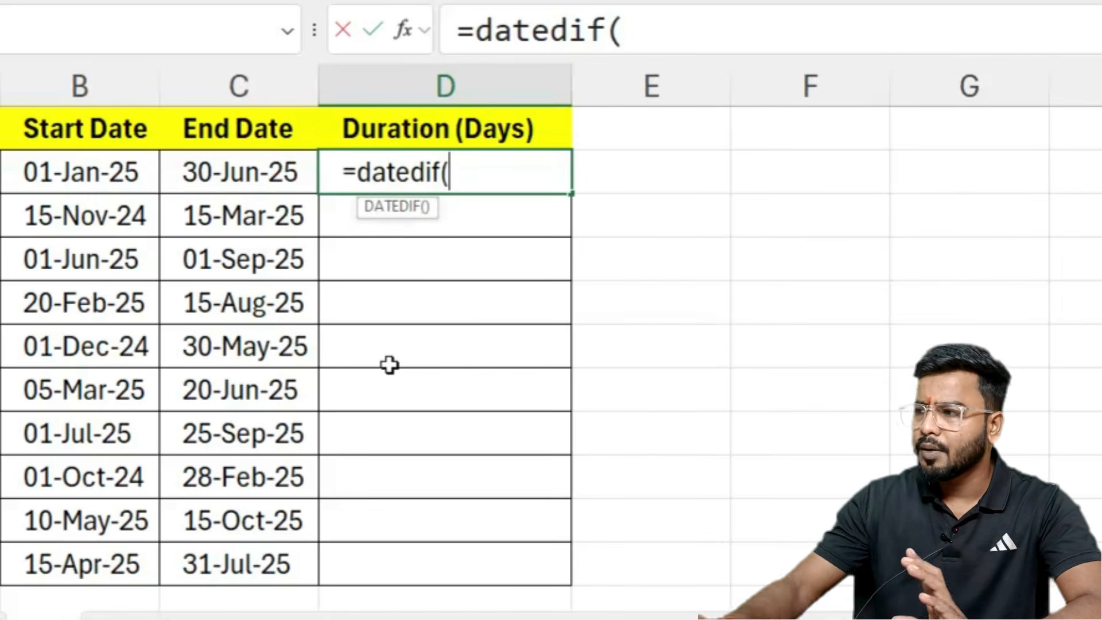
click(115, 172)
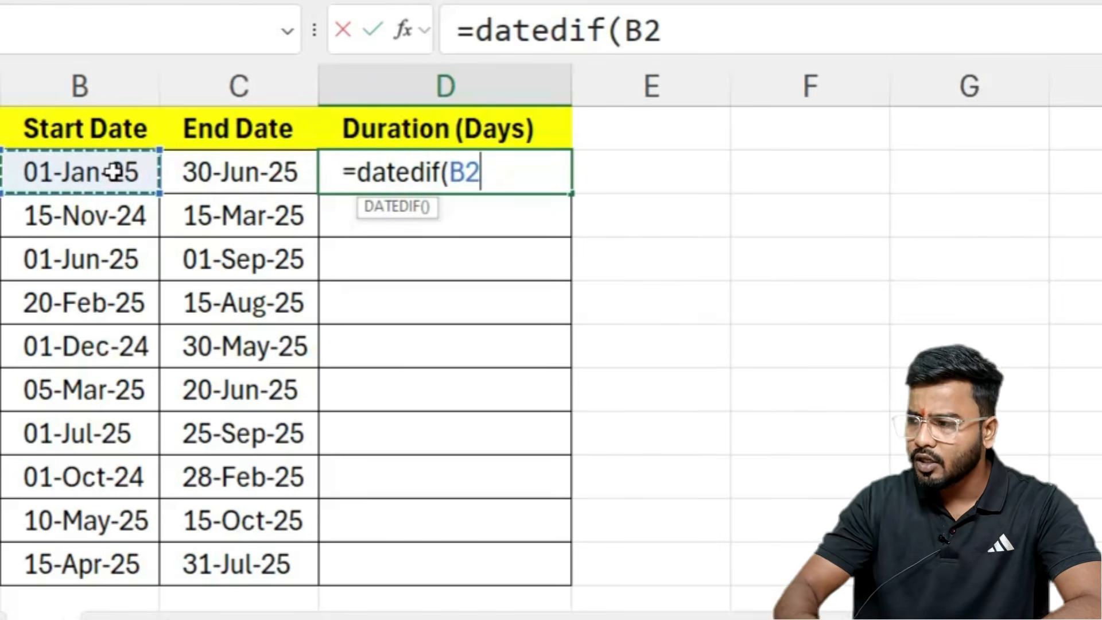
text(,)
click(229, 170)
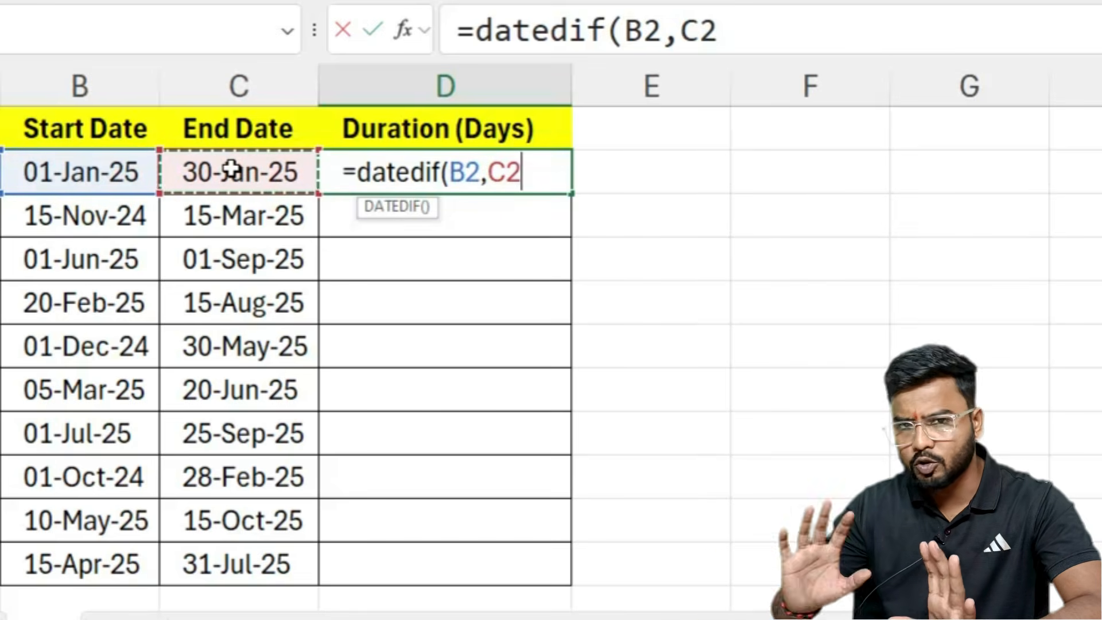
text(,)
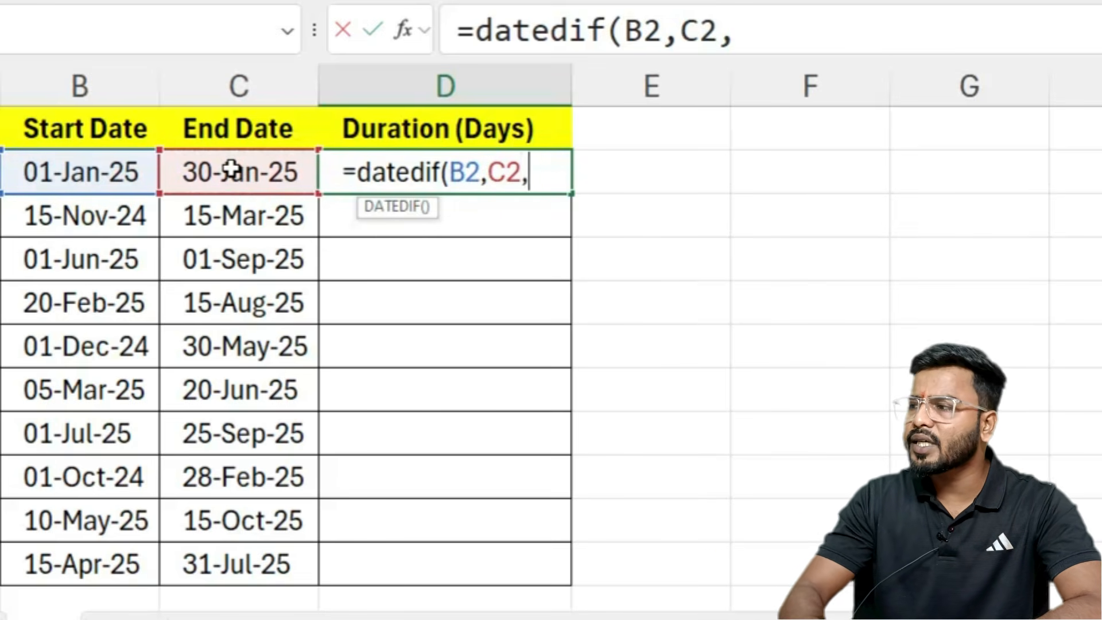
text("M)
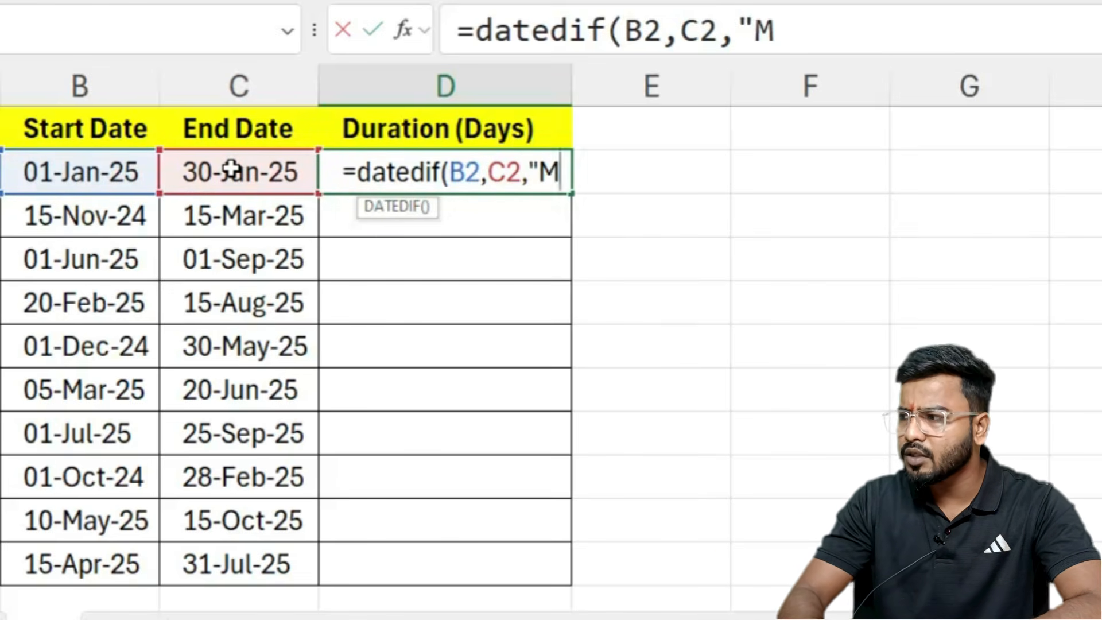
text("))
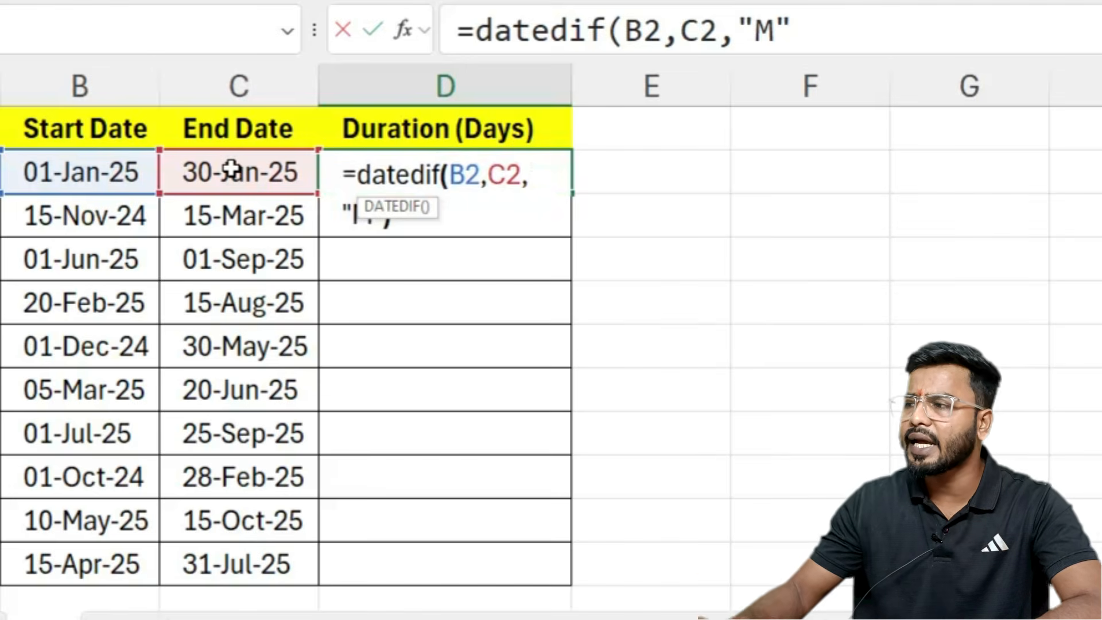
key(Return)
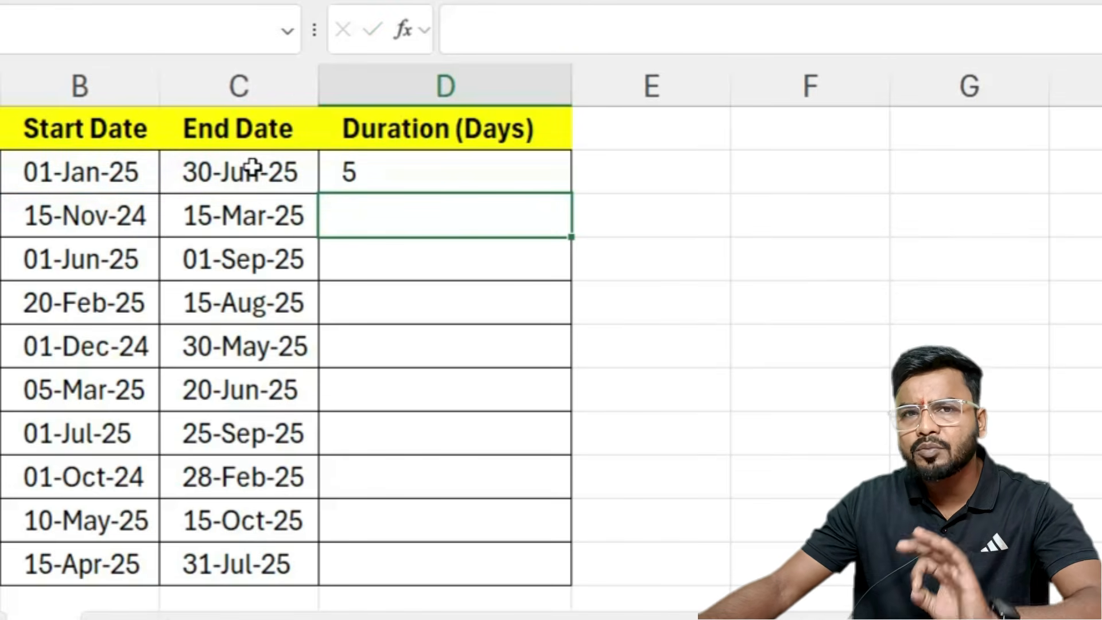
Step: Append a second function to the D2 formula so it reads =DATEDIF(B2,C2,"M")&datedif(B2,C2,"D")
double_click(407, 167)
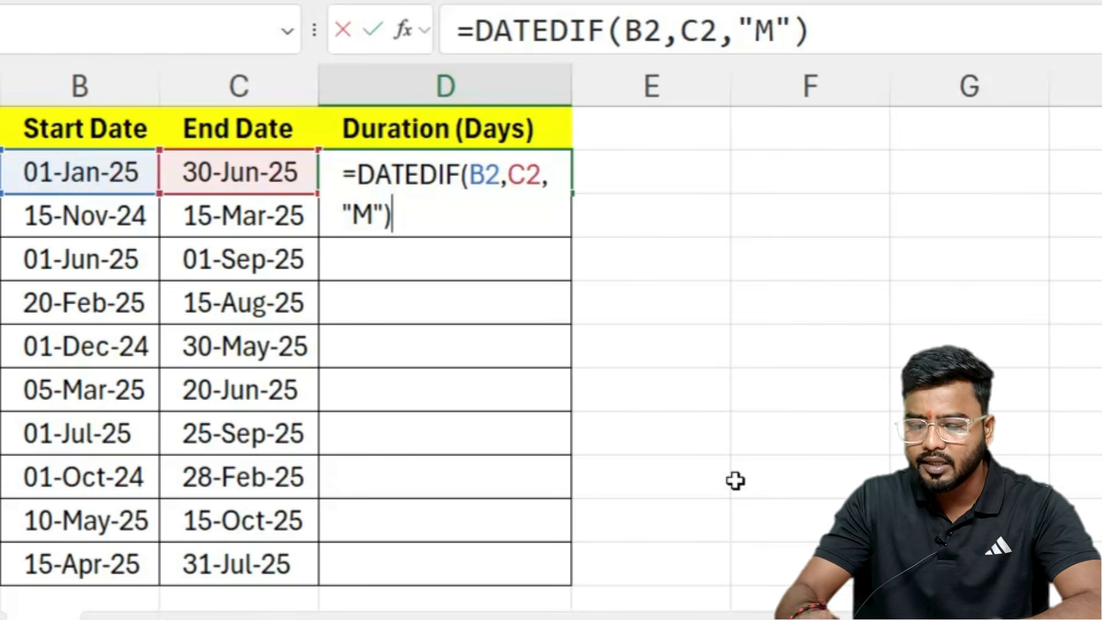
text(&)
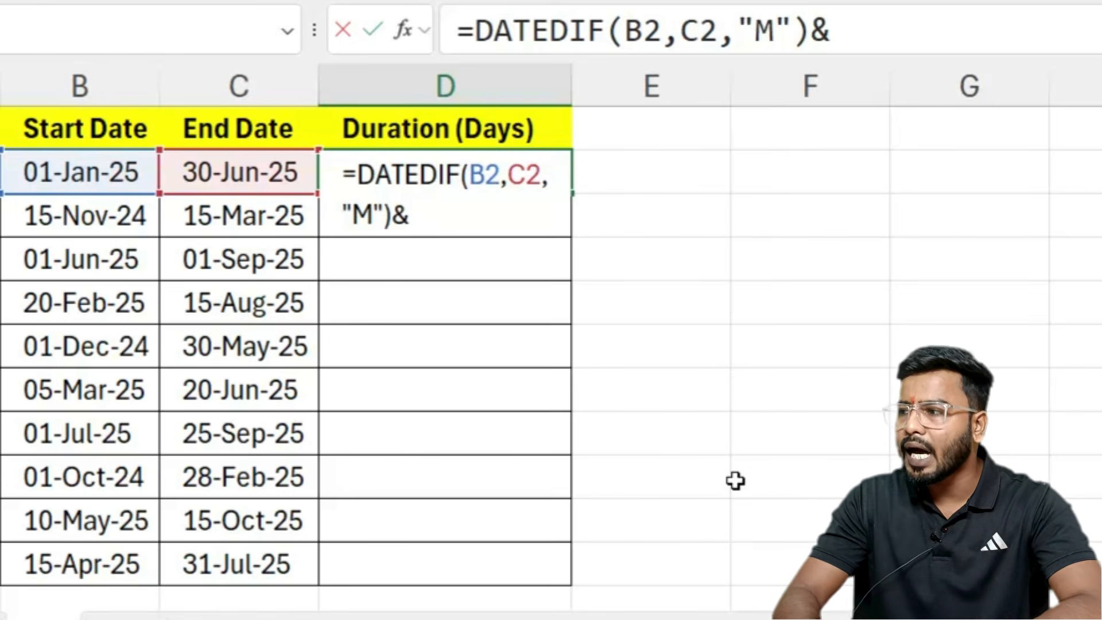
text(datedif)
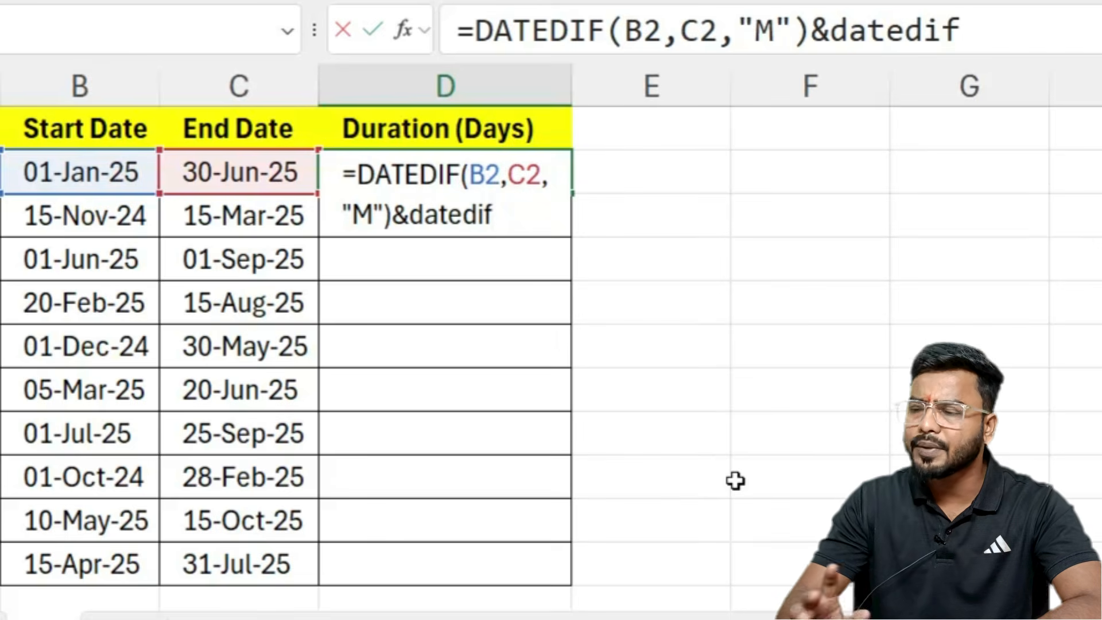
text(()
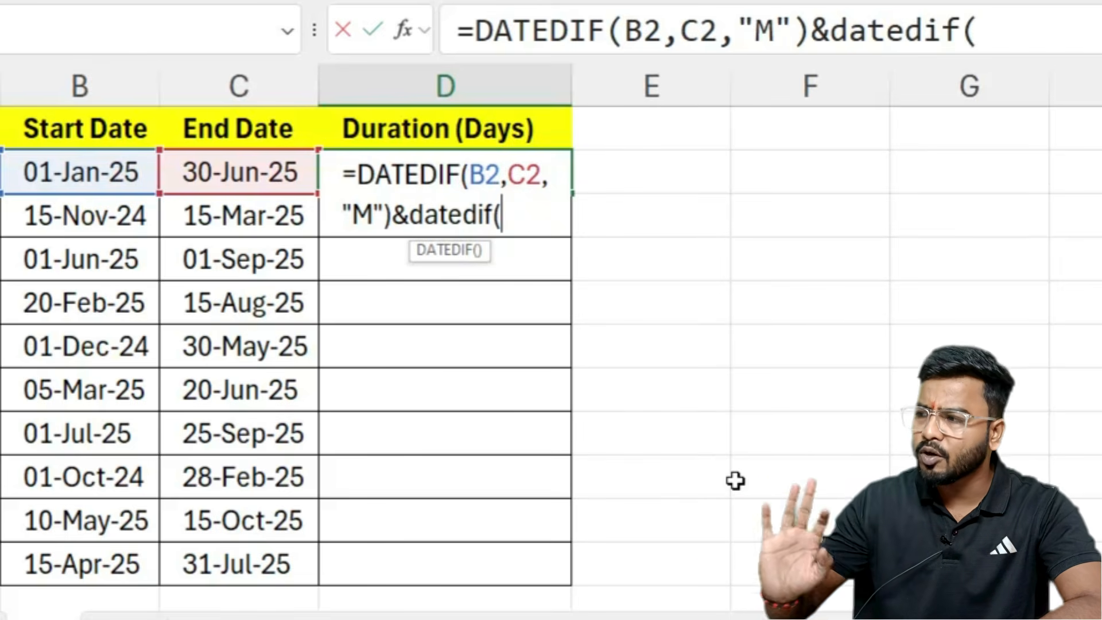
click(91, 167)
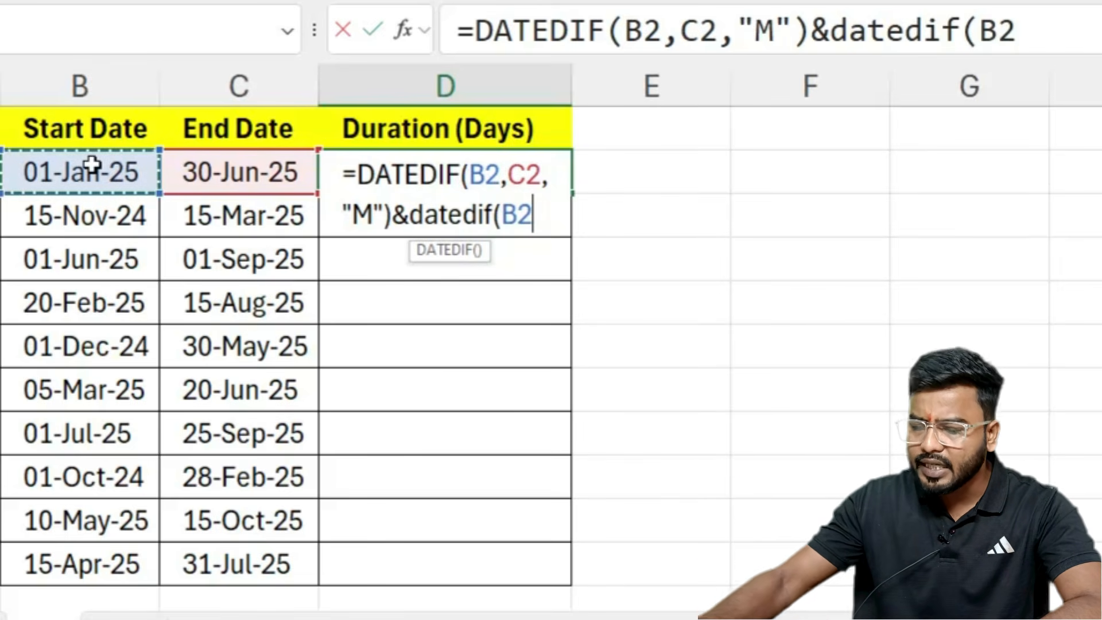
text(,)
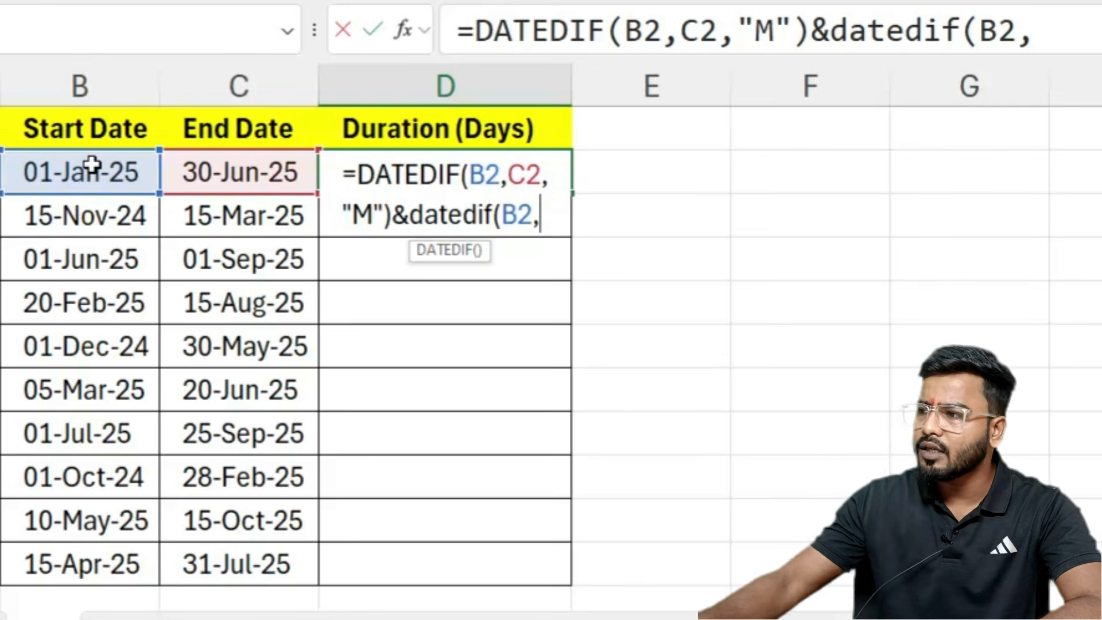
click(198, 175)
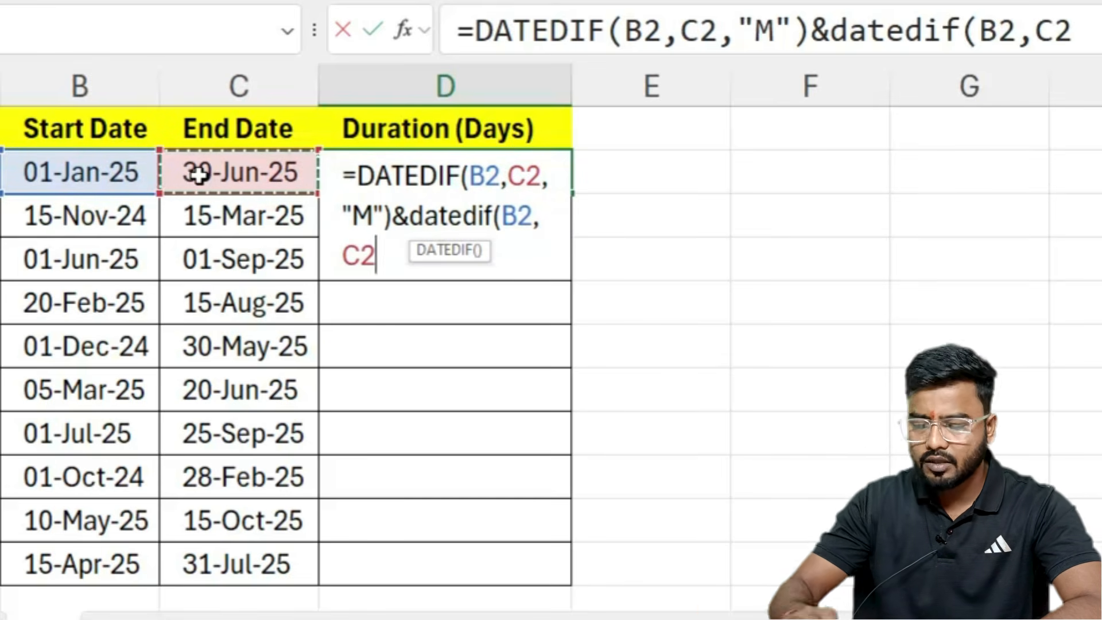
text(,"D)
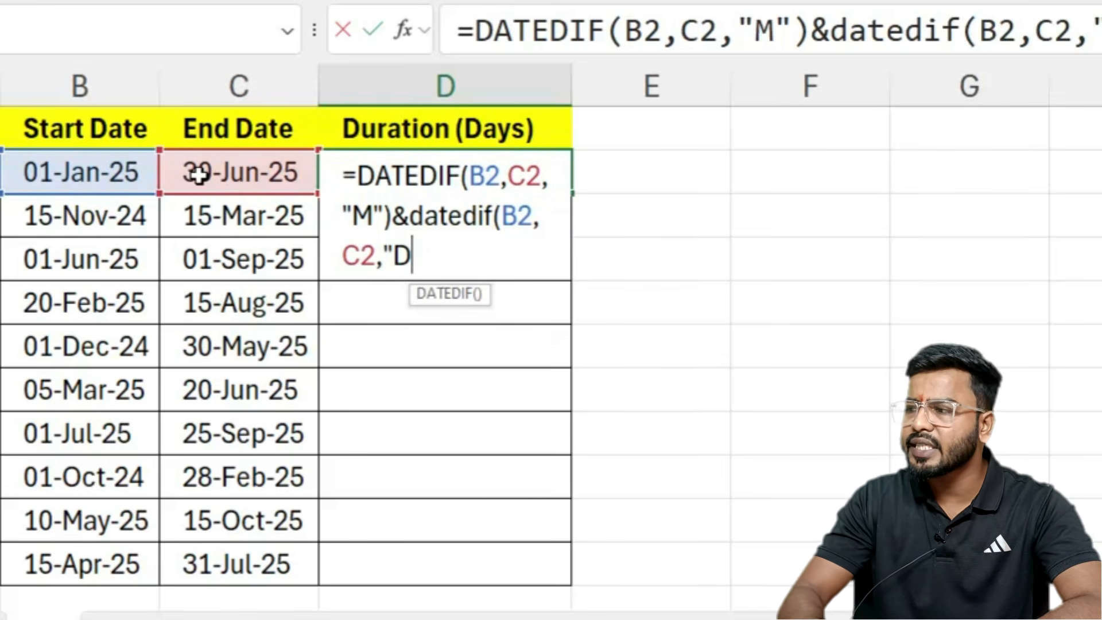
text(")
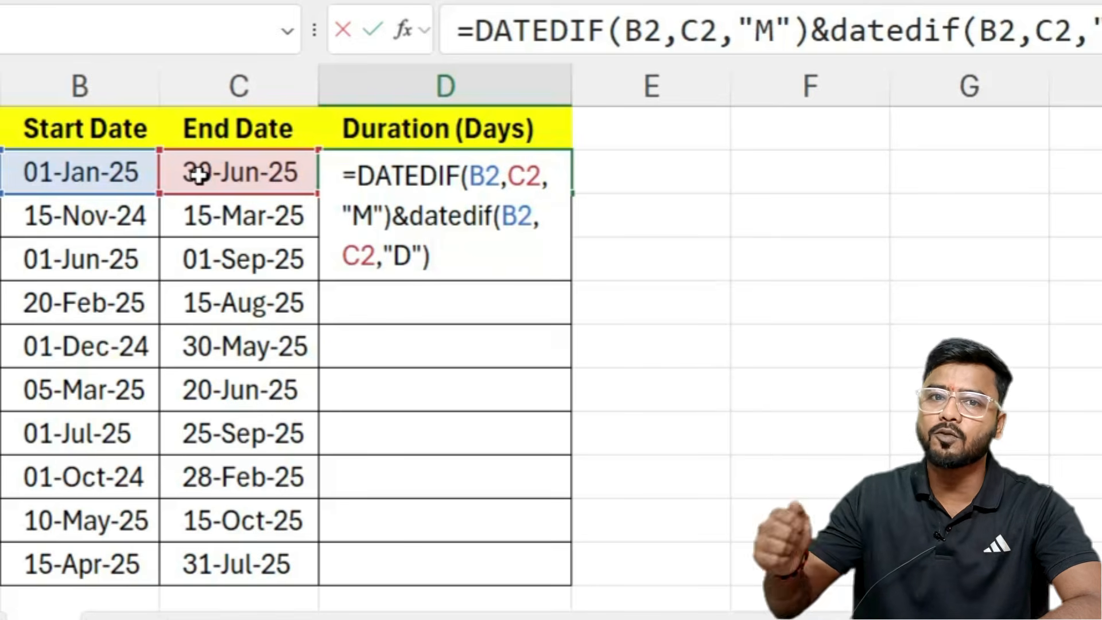
Step: Change the second DATEDIF unit in D2 from "D" to "MD" and commit the formula
click(402, 258)
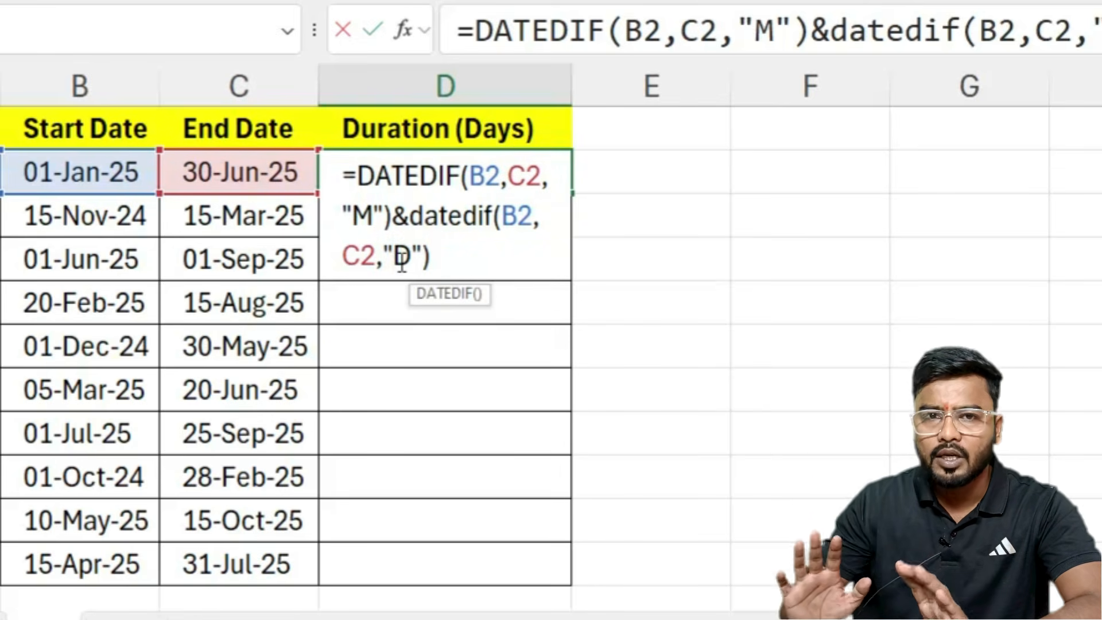
text(M)
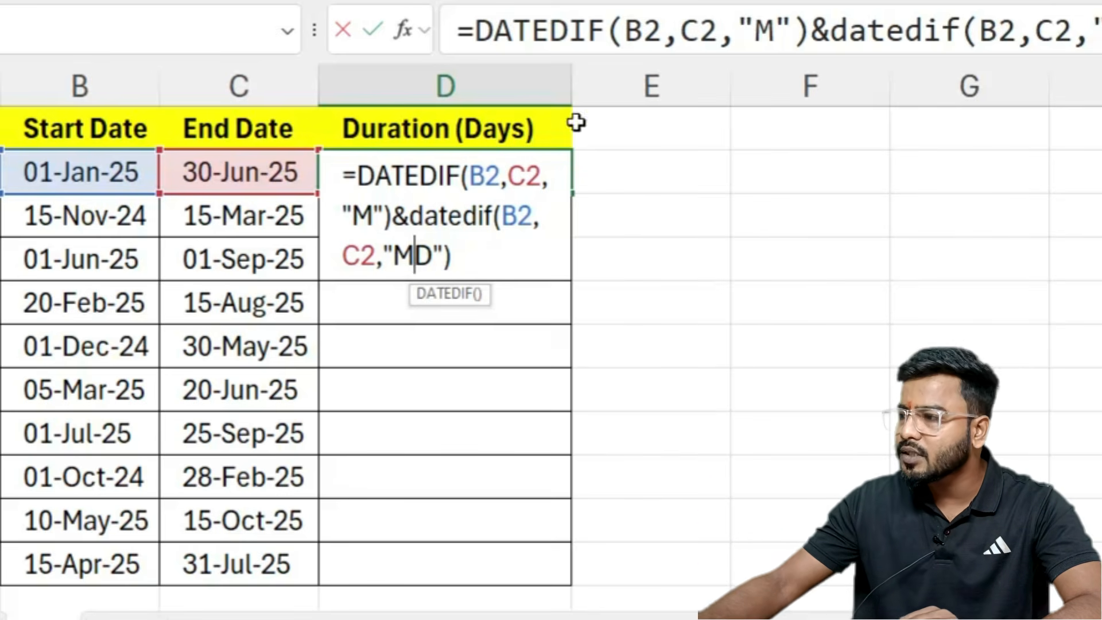
click(369, 225)
click(405, 254)
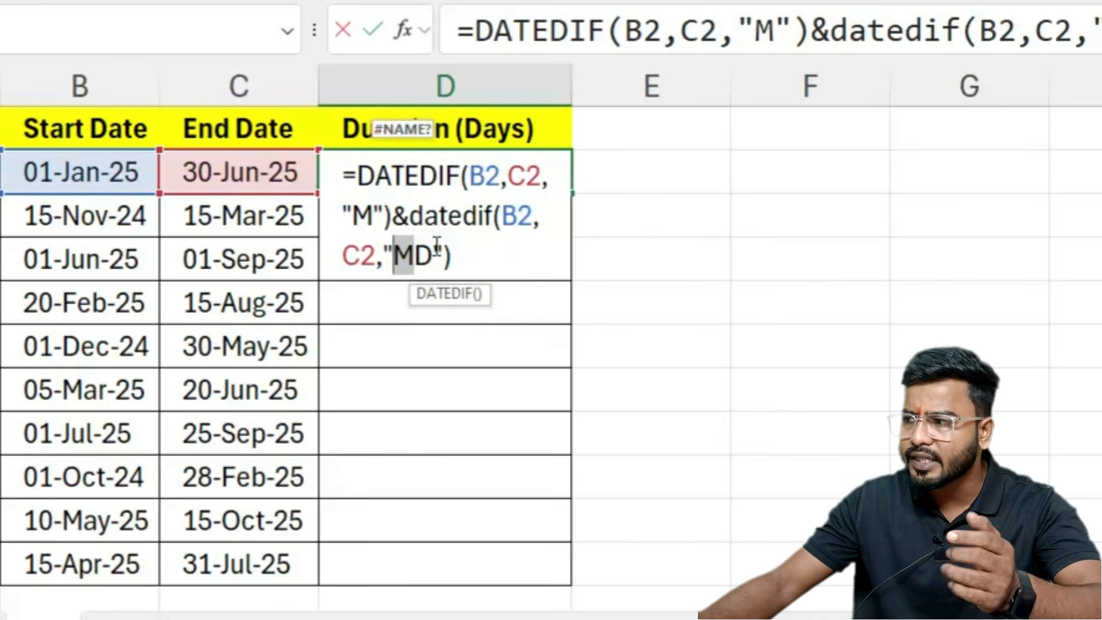
drag(434, 248, 418, 248)
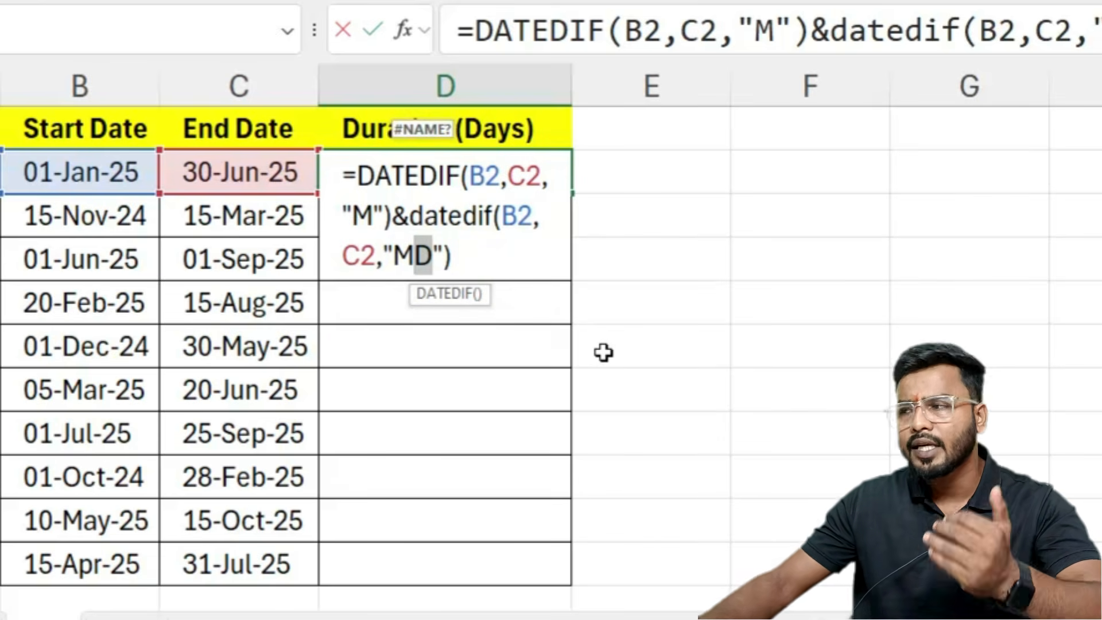
key(Return)
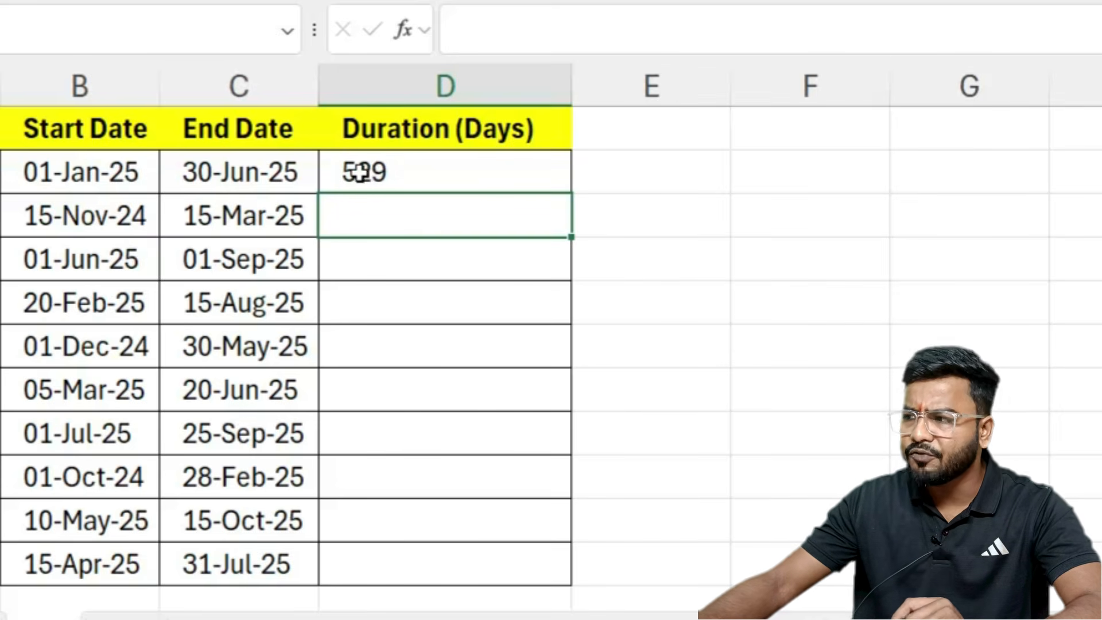
Step: Insert " Months" & between the two functions in D2 so the formula reads =DATEDIF(B2,C2,"M")&" Months" &DATEDIF(B2,C2,"MD")
click(391, 174)
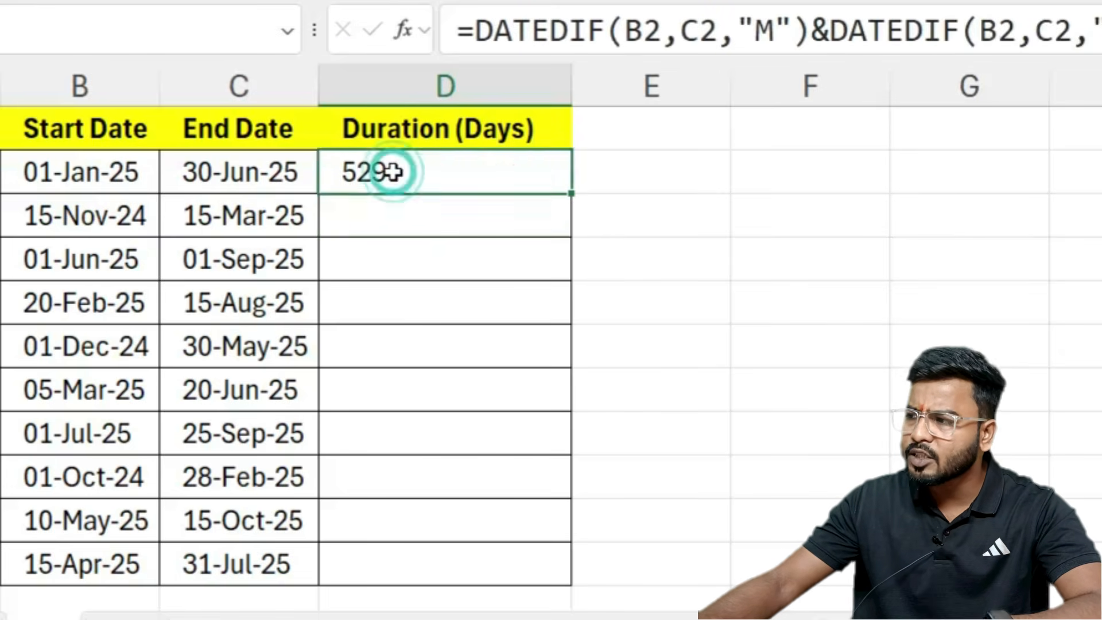
double_click(404, 181)
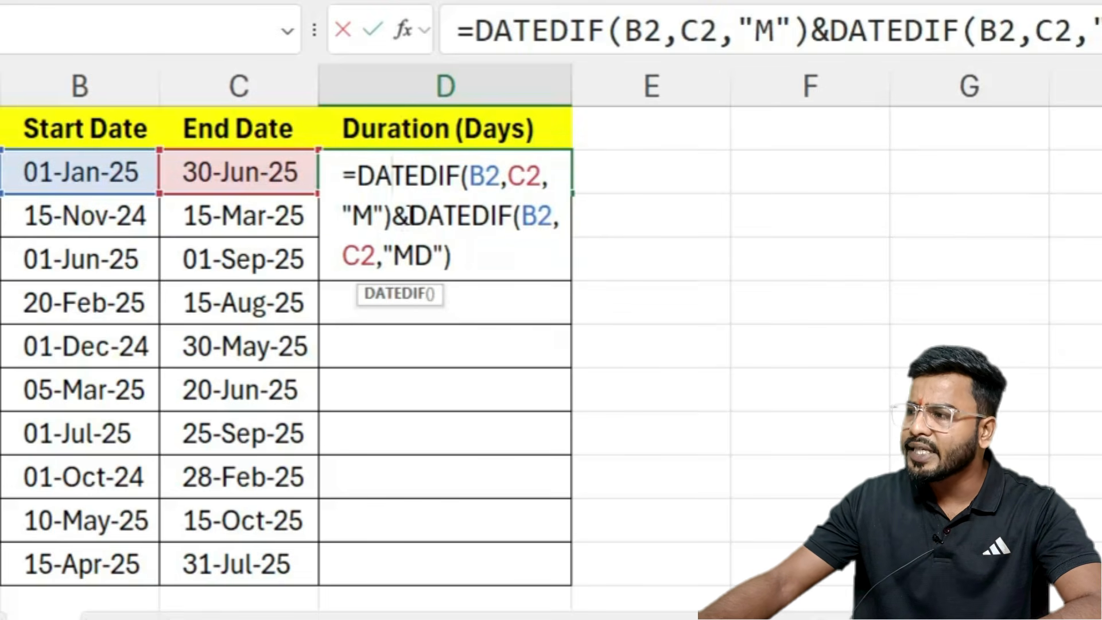
click(410, 217)
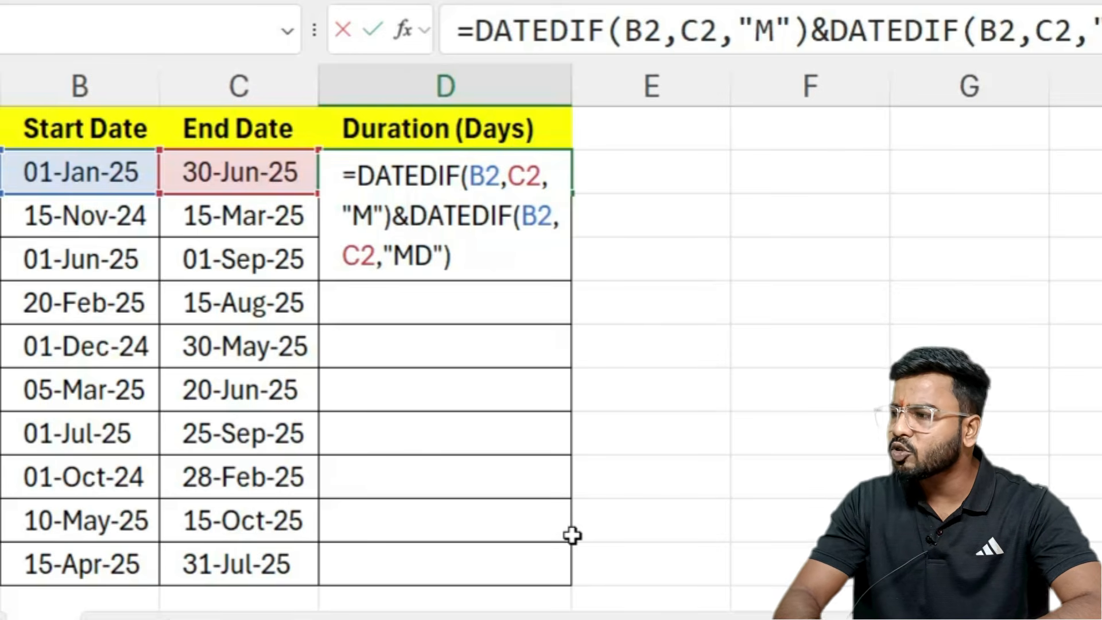
text(")
text(Mont)
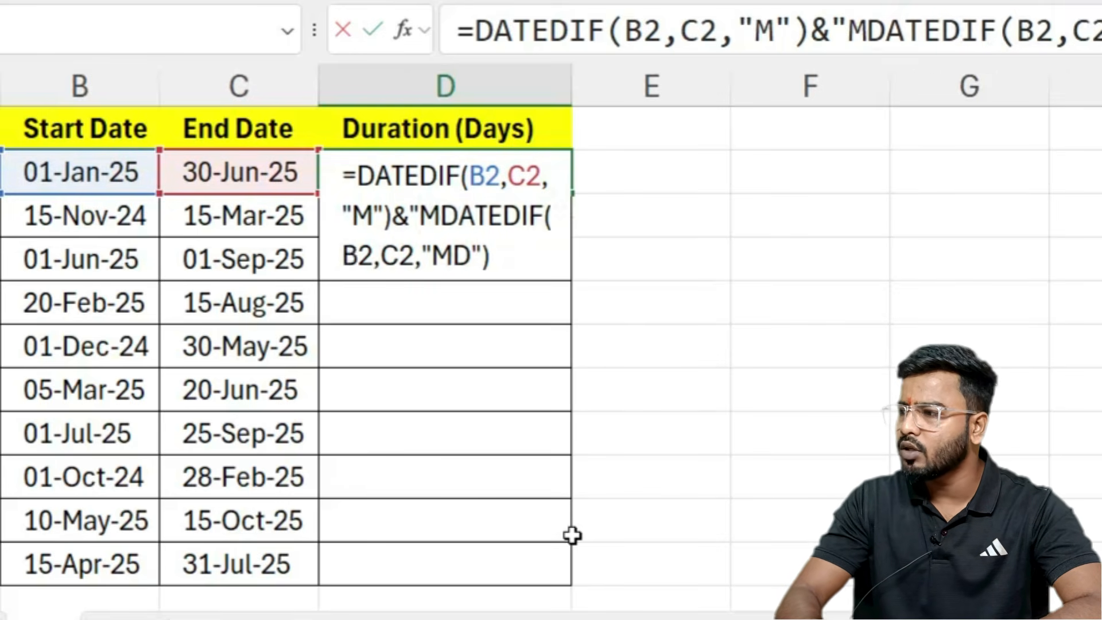
key(BackSpace)
key(BackSpace)
key(BackSpace)
key(BackSpace)
text(Mo)
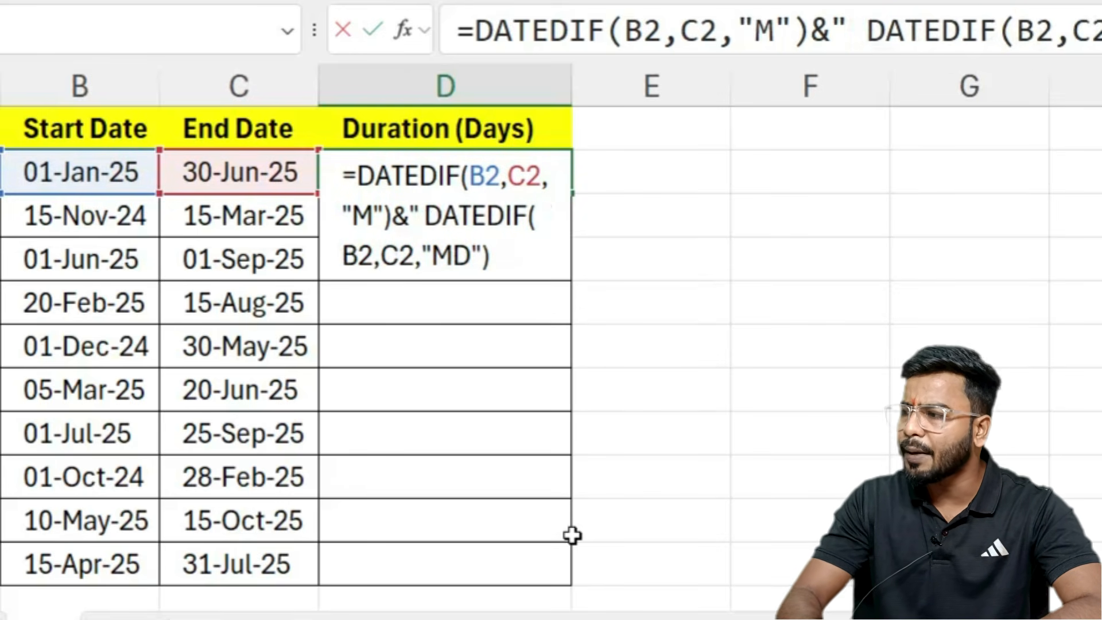
text(nths")
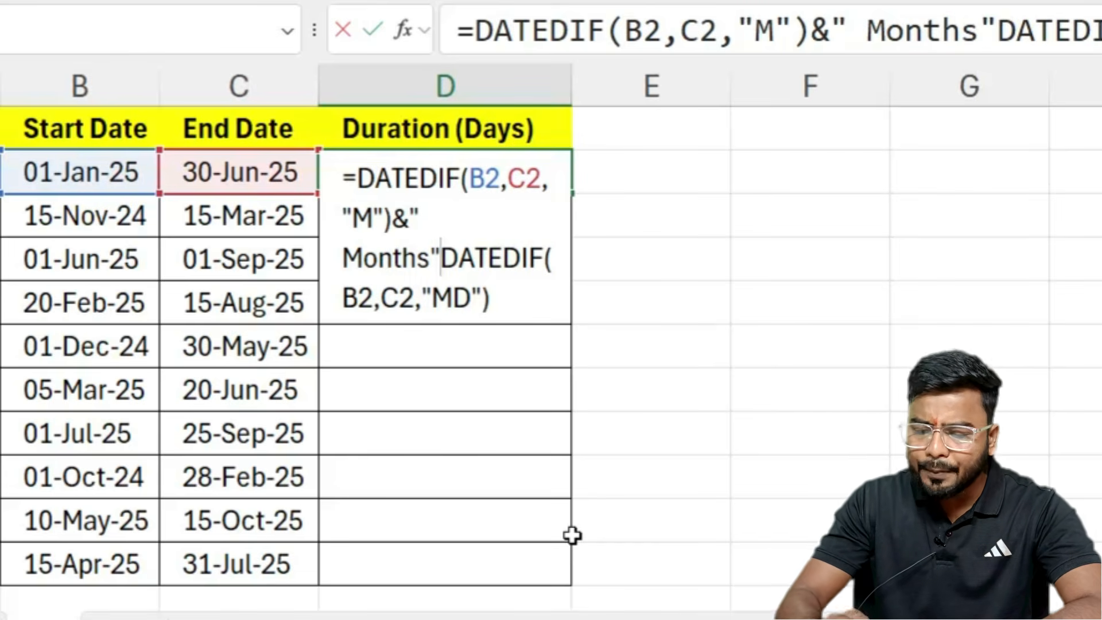
text( &)
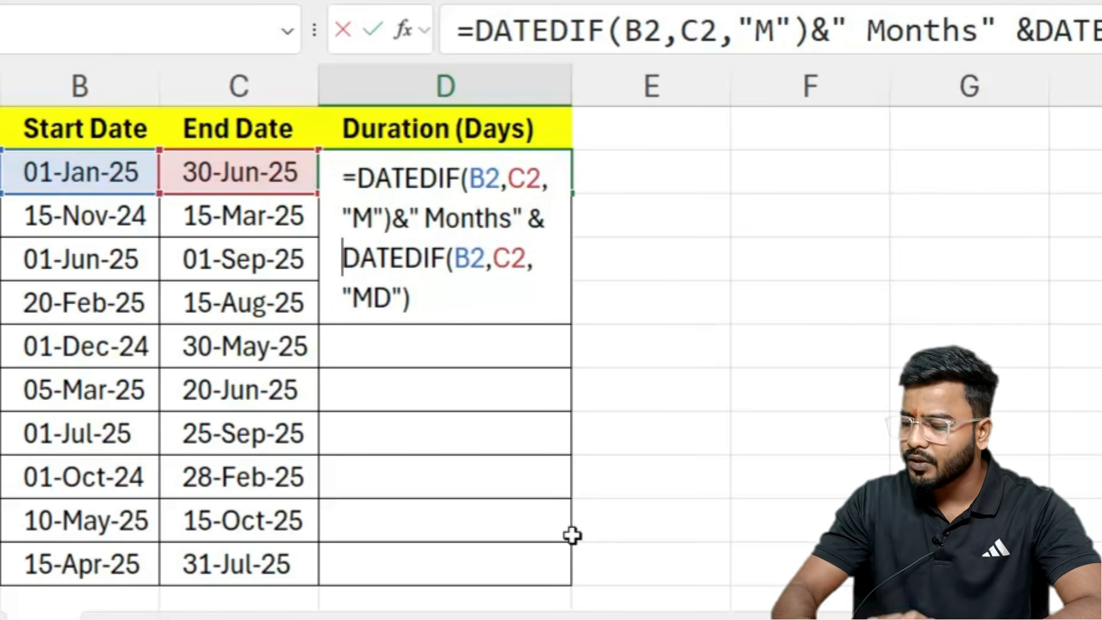
Step: Append &" Days" to the end of the D2 formula and commit it, accepting the suggested formula correction
click(410, 299)
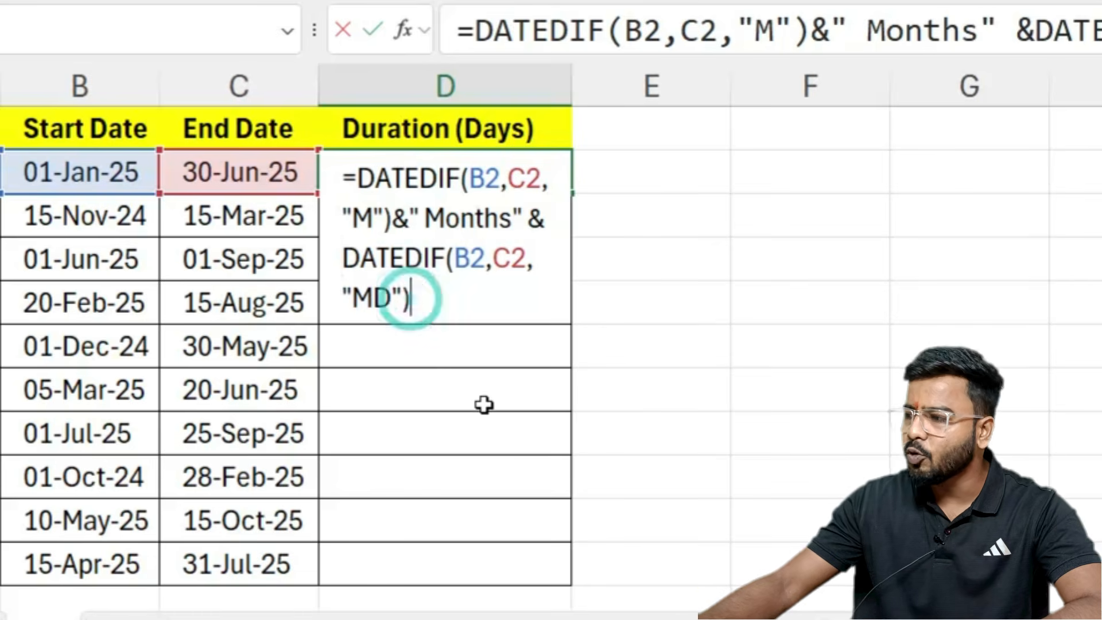
text(&)
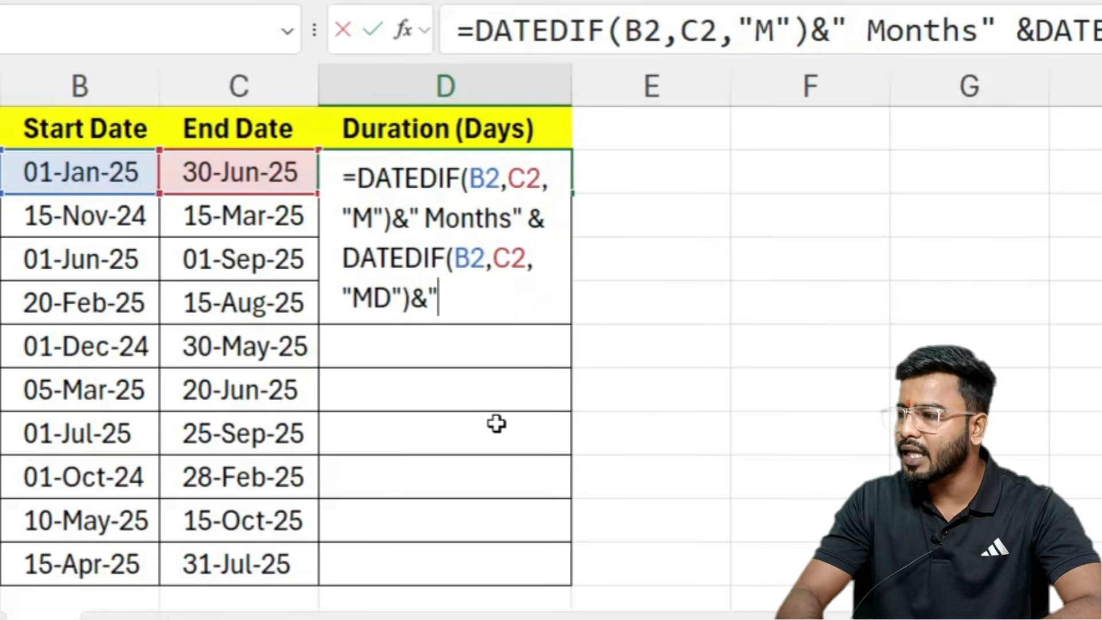
text(" Days)
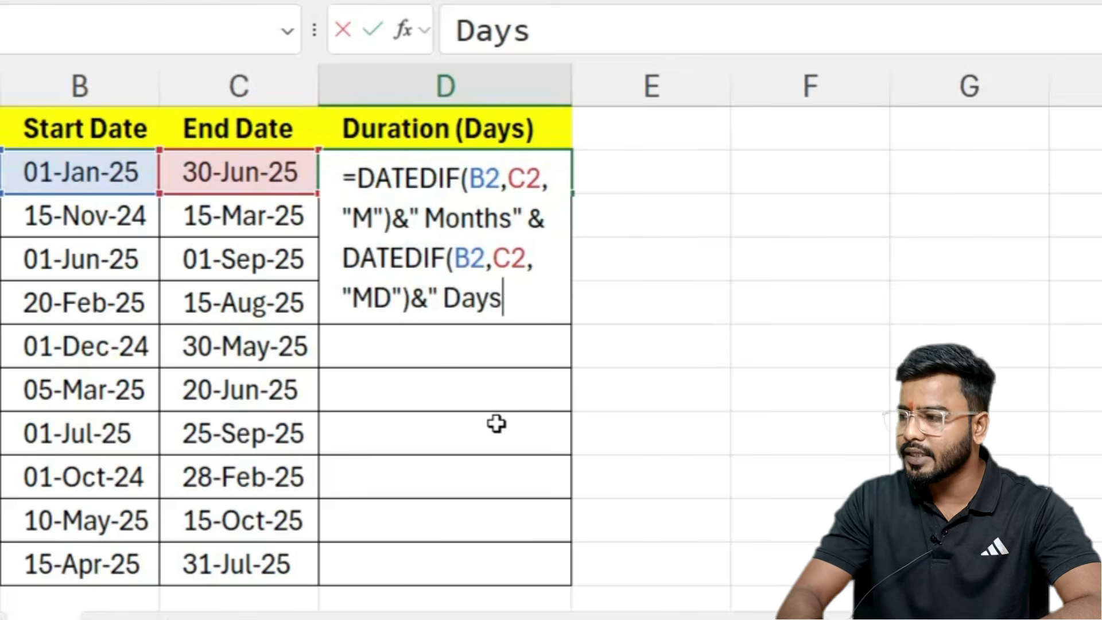
text("))
key(Return)
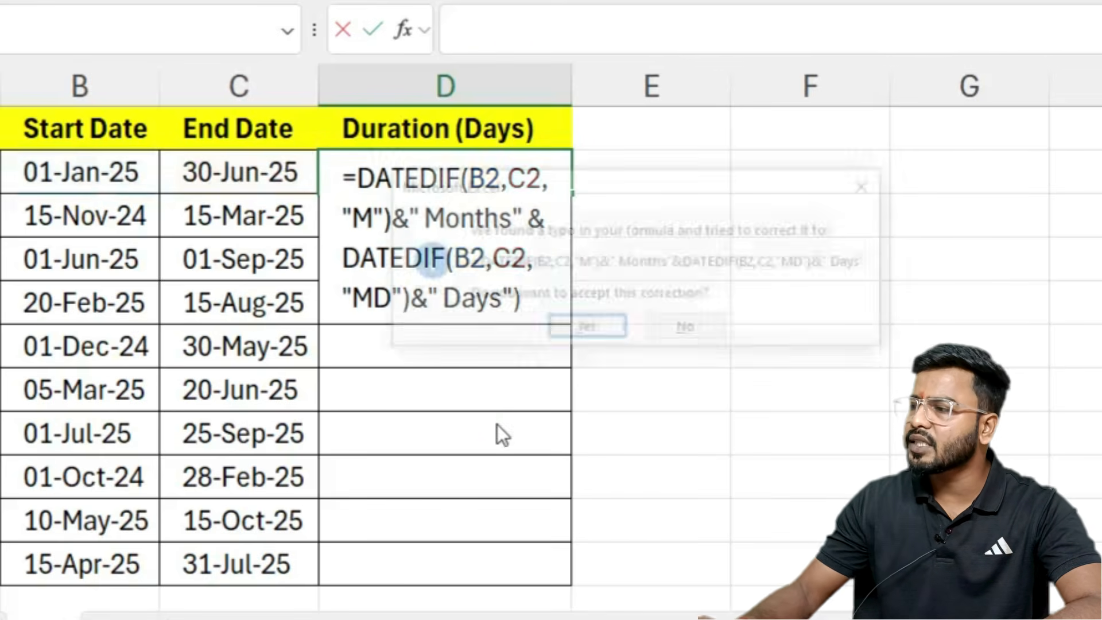
key(Return)
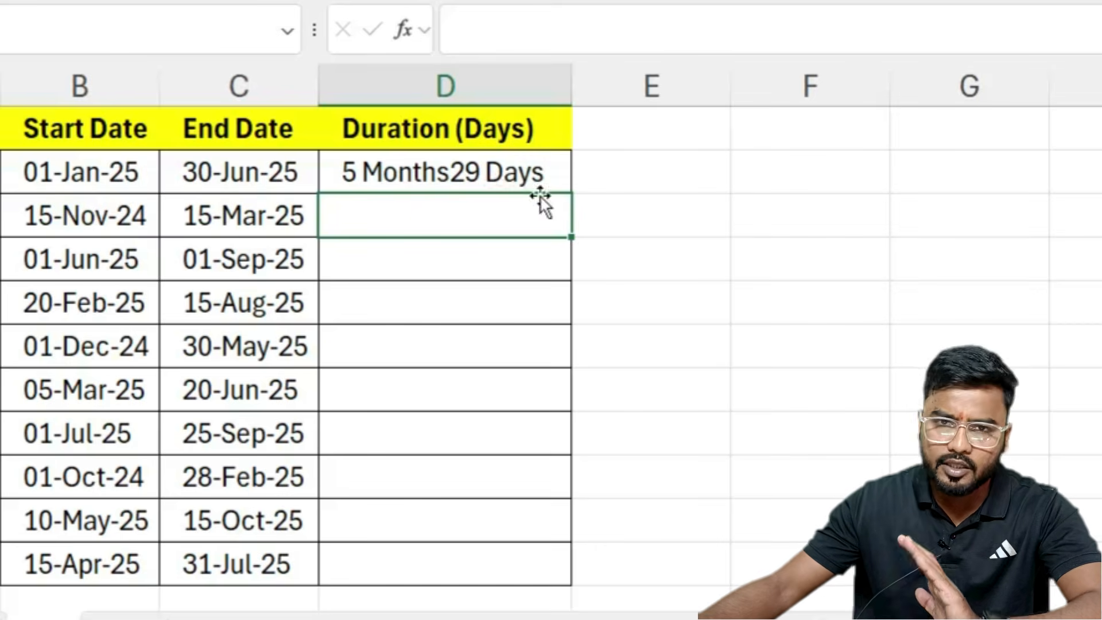
Step: Fill the months-and-days duration formula from D2 down to D11
click(574, 173)
click(561, 180)
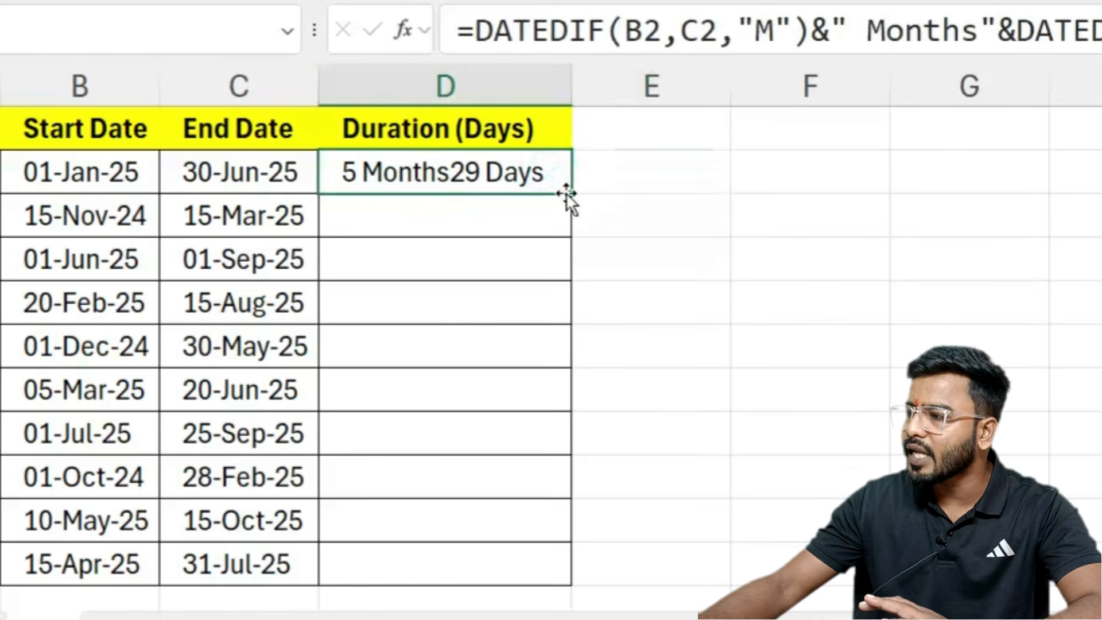
drag(571, 194, 603, 586)
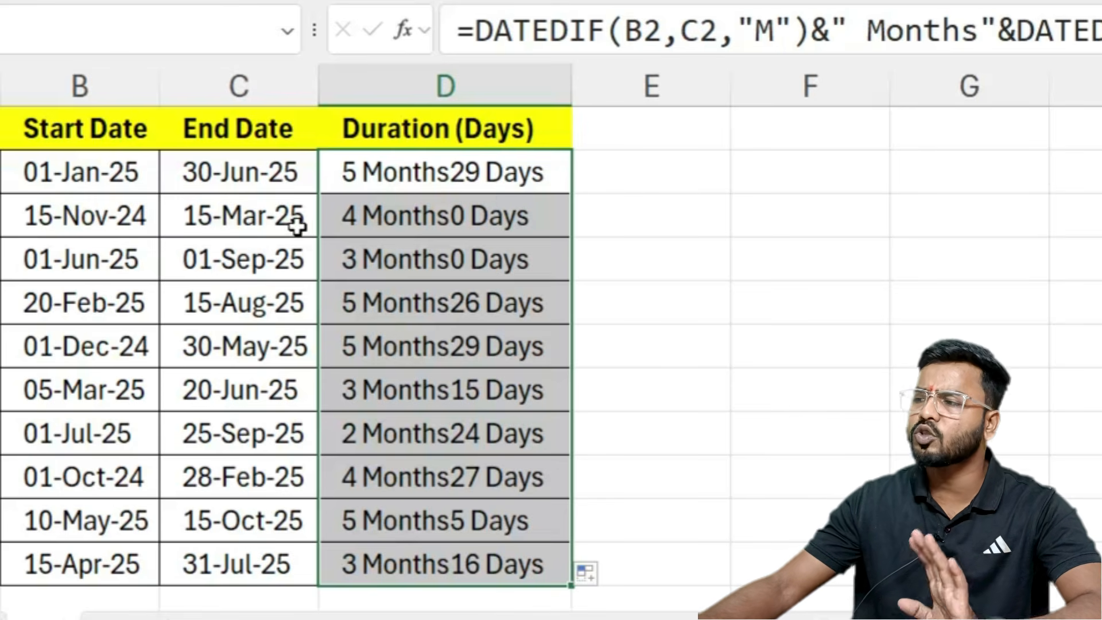
Step: Change the first project's end date in C2 to 28-06-2025
click(46, 259)
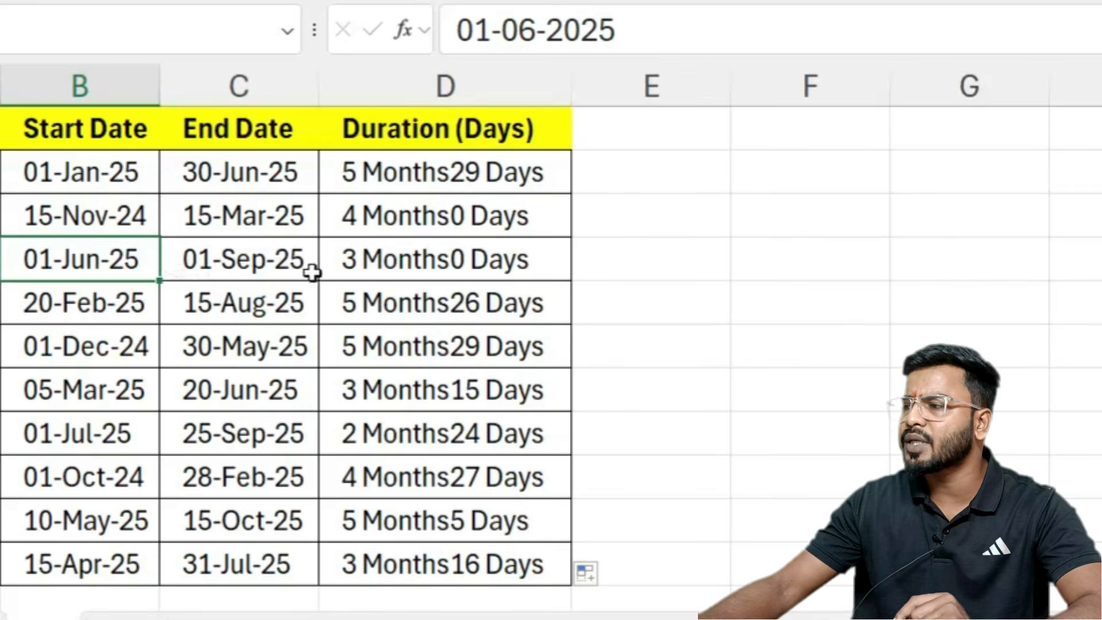
click(212, 173)
click(212, 173)
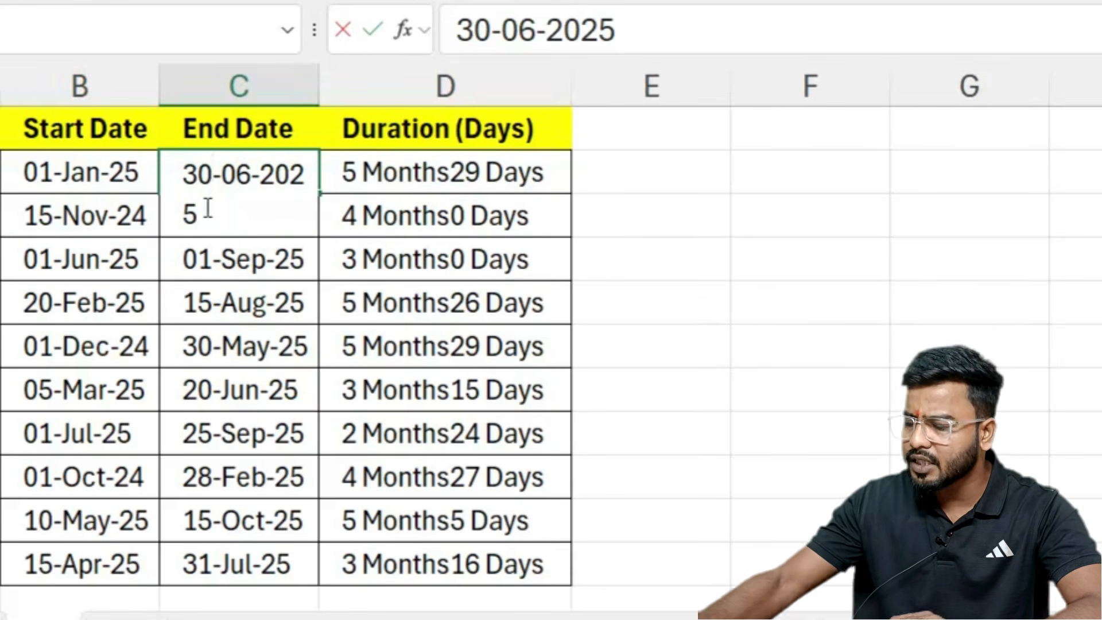
key(BackSpace)
key(BackSpace)
text(28)
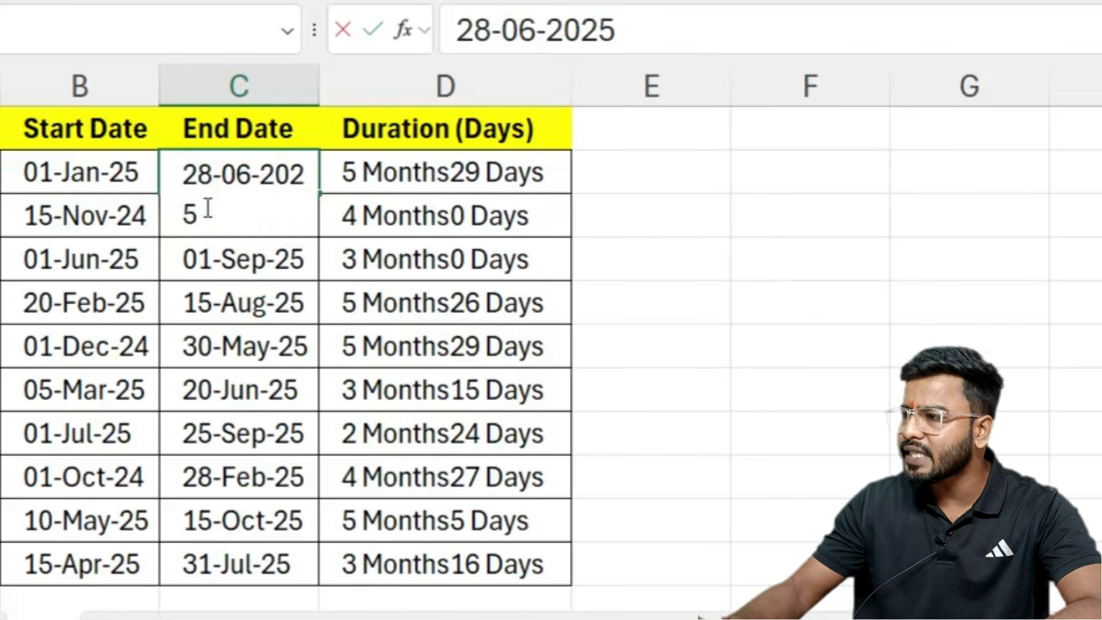
click(205, 208)
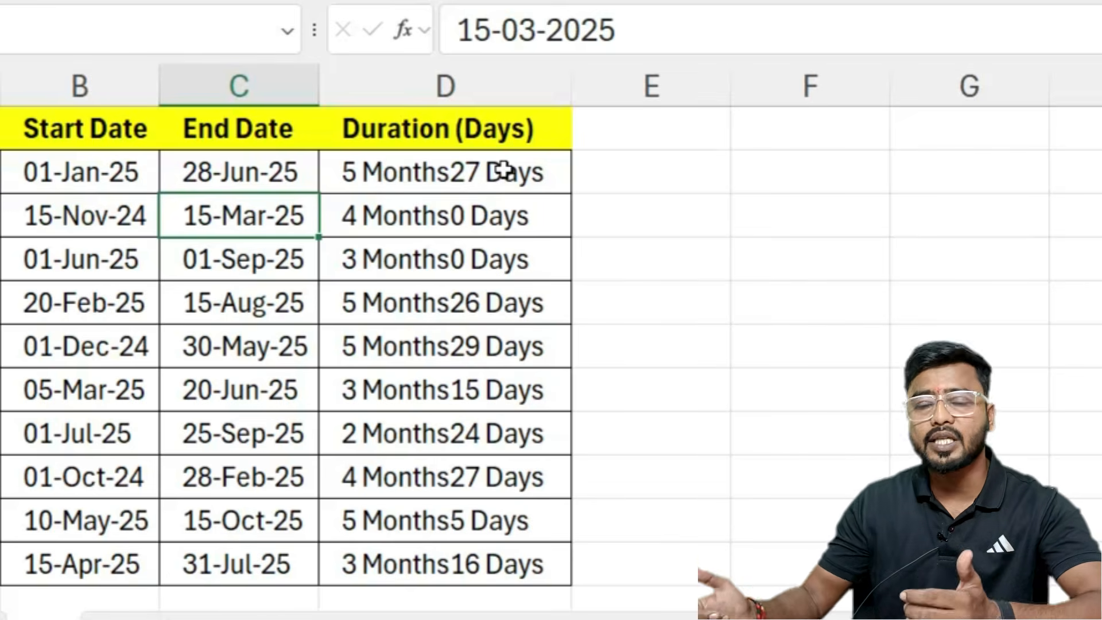
Step: Review each part of the D2 formula: both DATEDIF functions, the "M" and "MD" units, the & joins and the unit texts
double_click(504, 173)
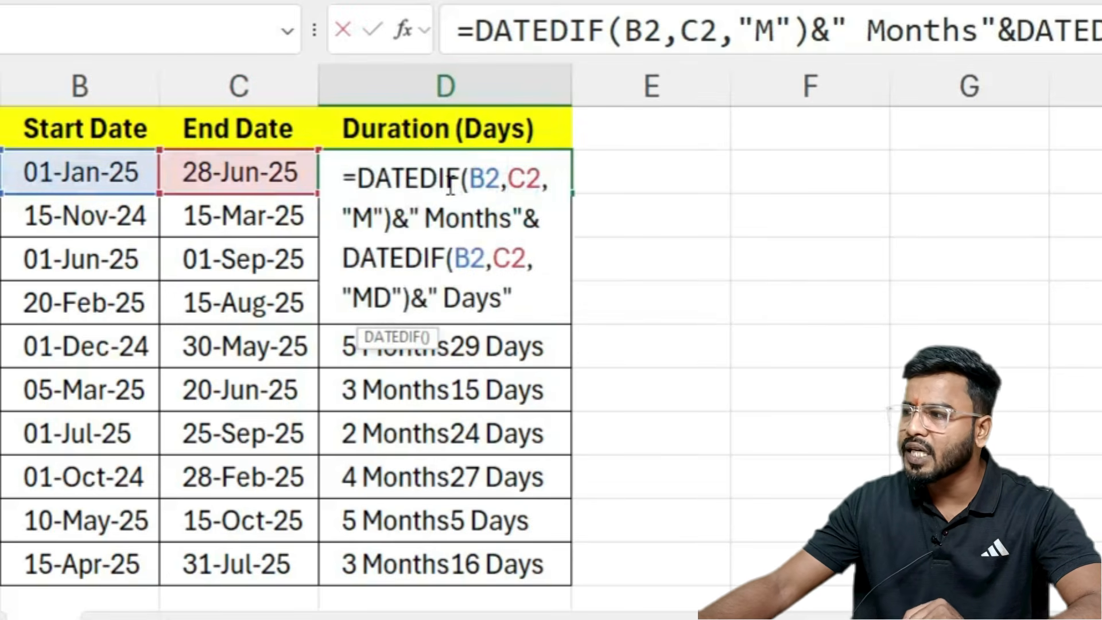
drag(357, 178, 390, 220)
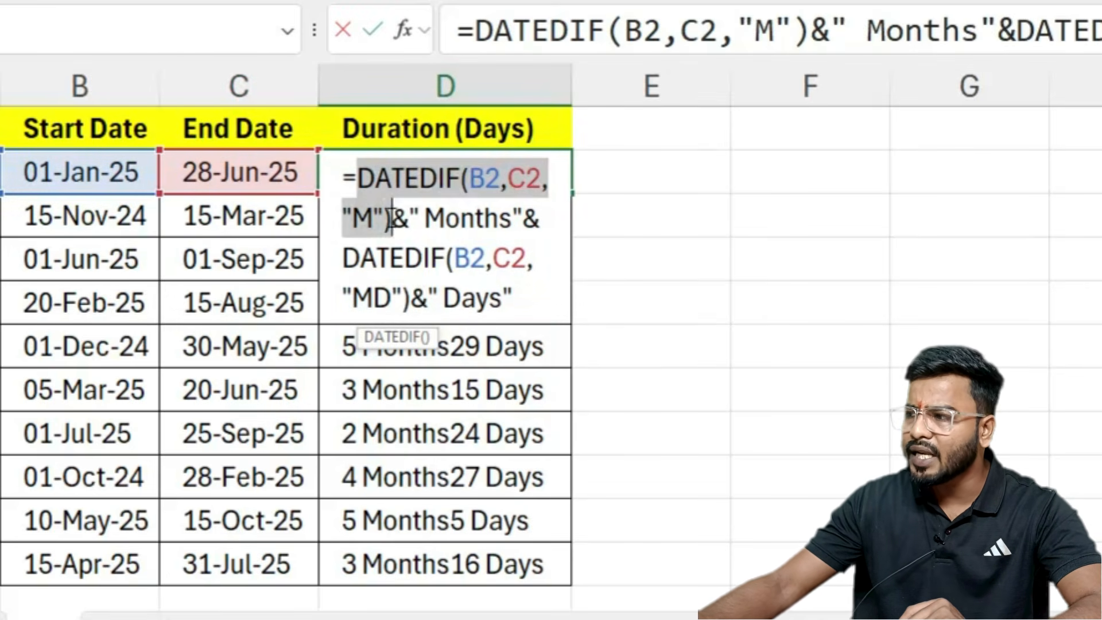
double_click(400, 217)
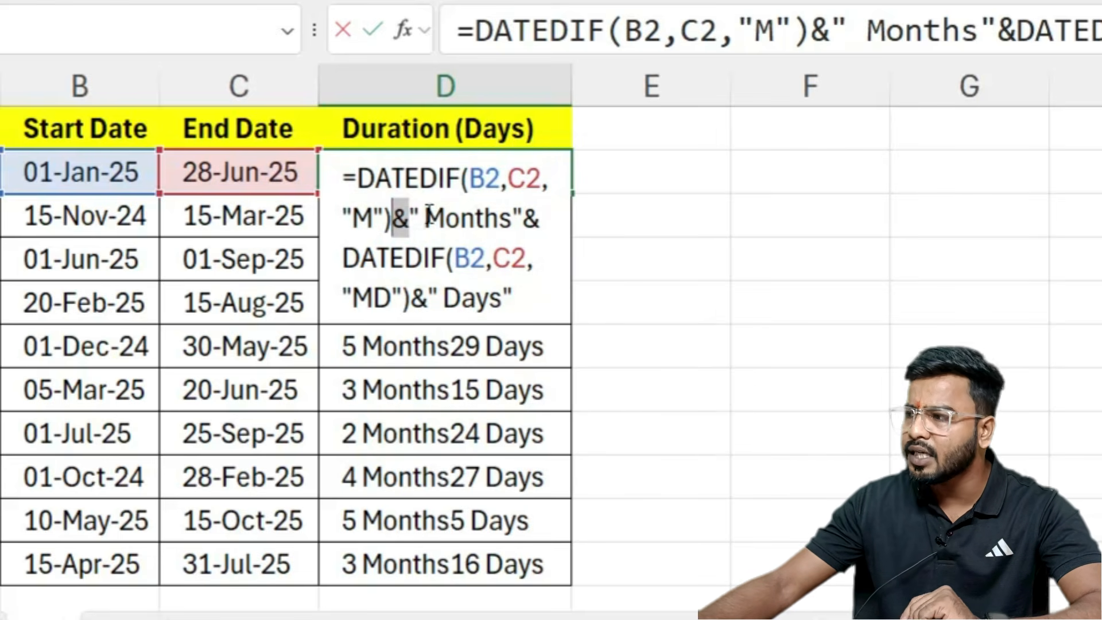
drag(426, 217, 514, 218)
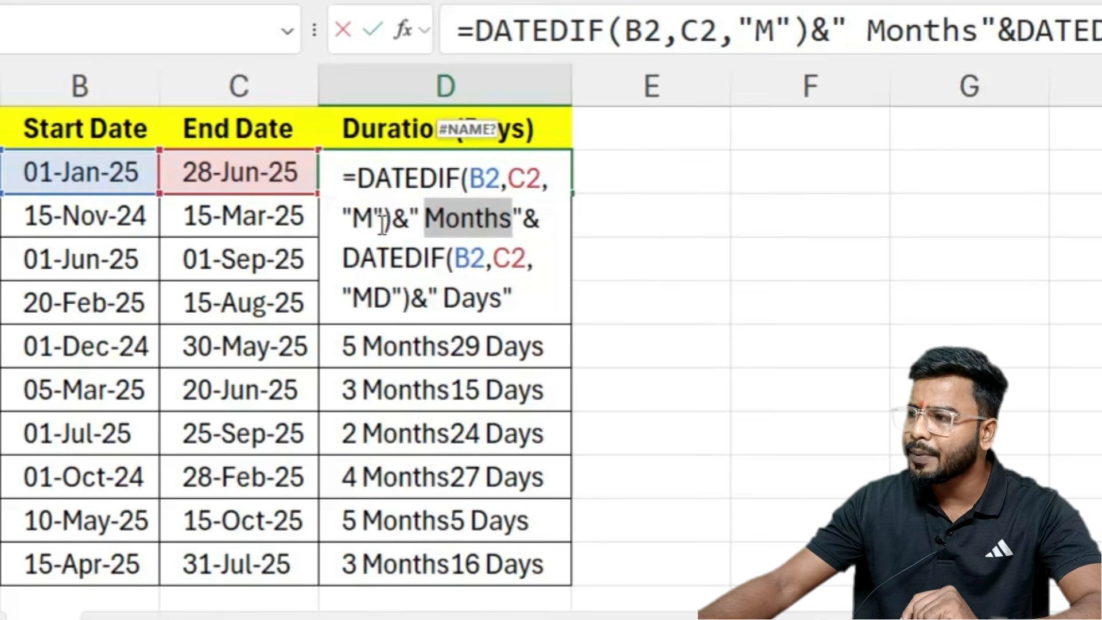
double_click(361, 219)
double_click(528, 221)
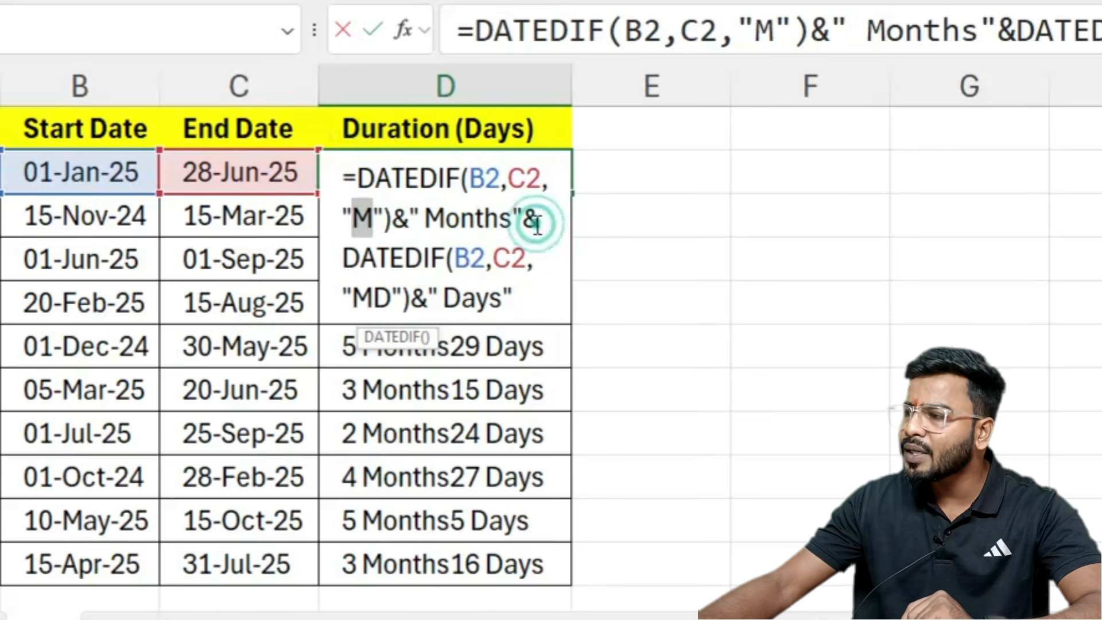
drag(343, 258, 523, 260)
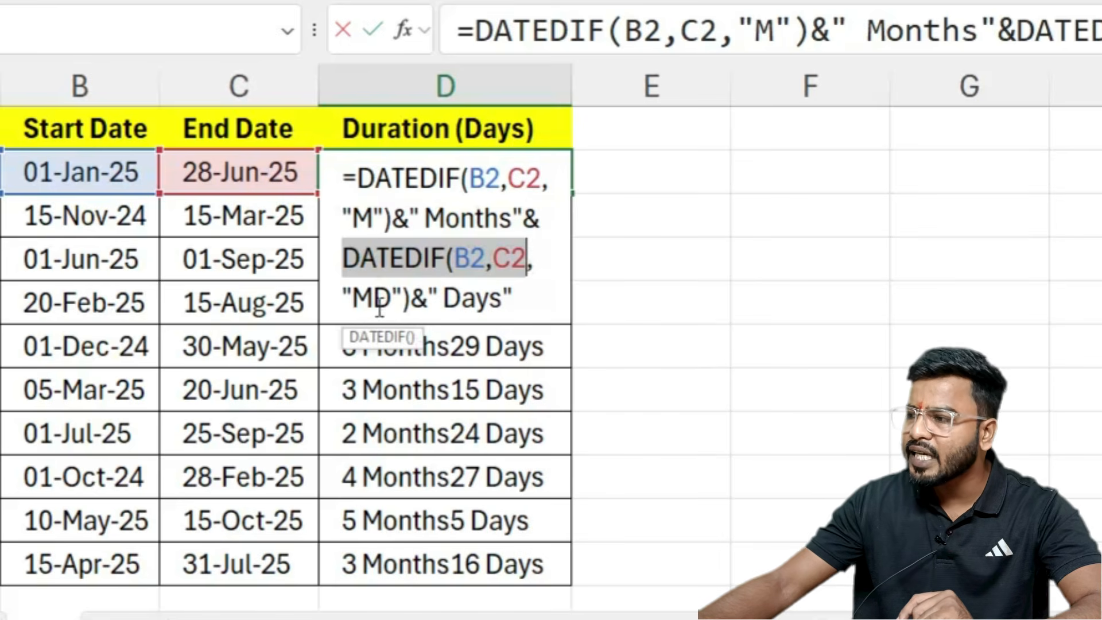
double_click(378, 294)
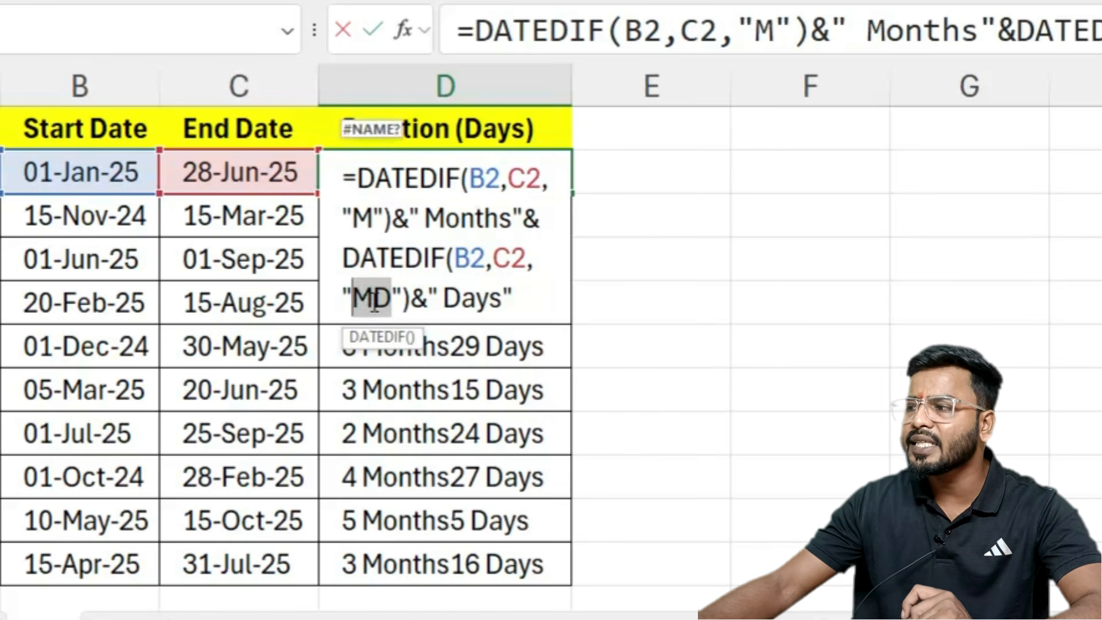
click(360, 298)
drag(391, 298, 376, 298)
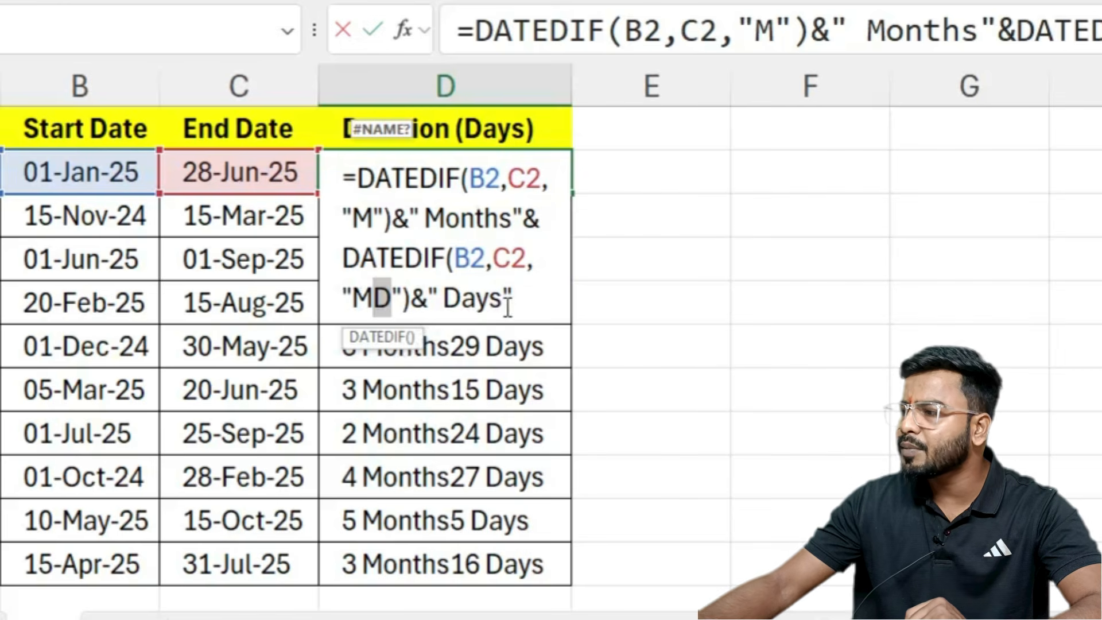
drag(503, 299, 442, 305)
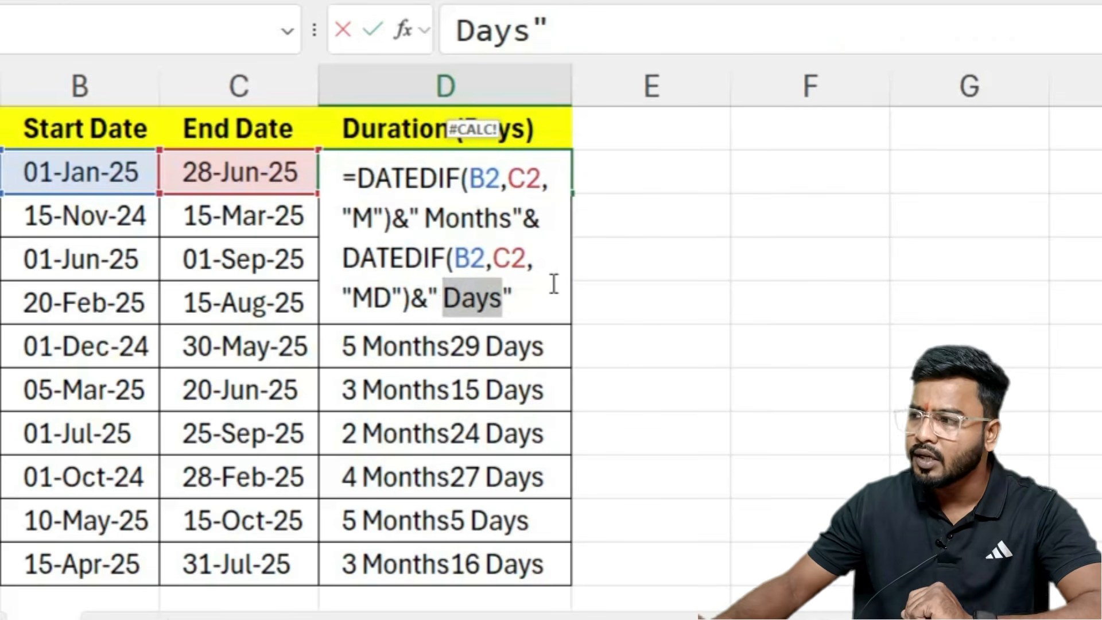
key(Return)
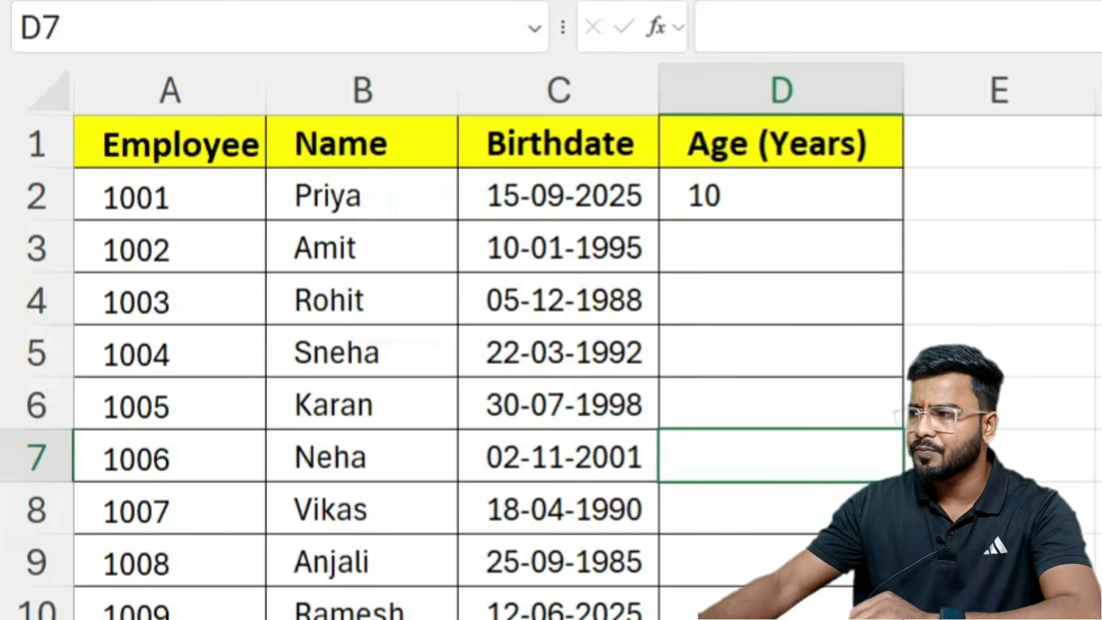
Step: Clear the age value in D2 of the employee birthdate table
click(798, 208)
key(Delete)
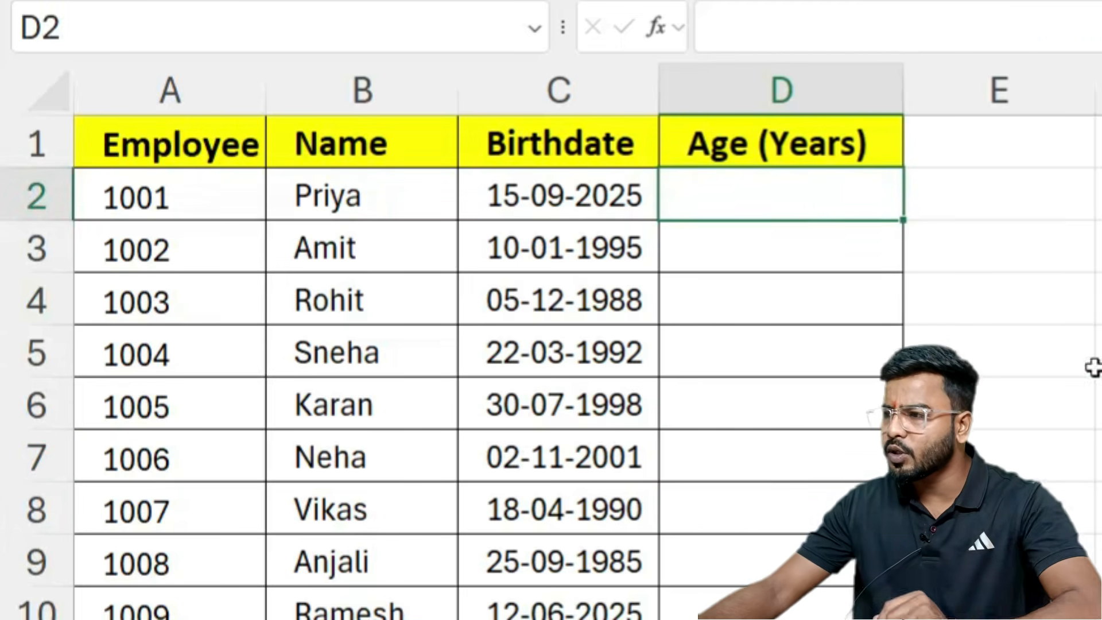
click(1093, 299)
drag(178, 208, 167, 497)
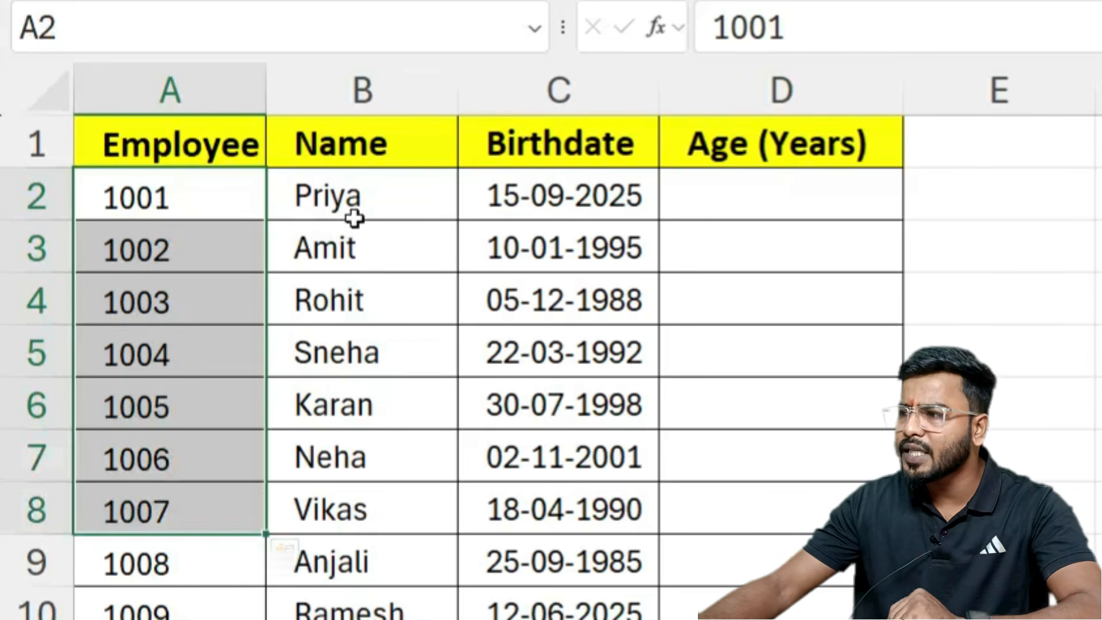
drag(367, 200, 359, 419)
drag(559, 201, 559, 356)
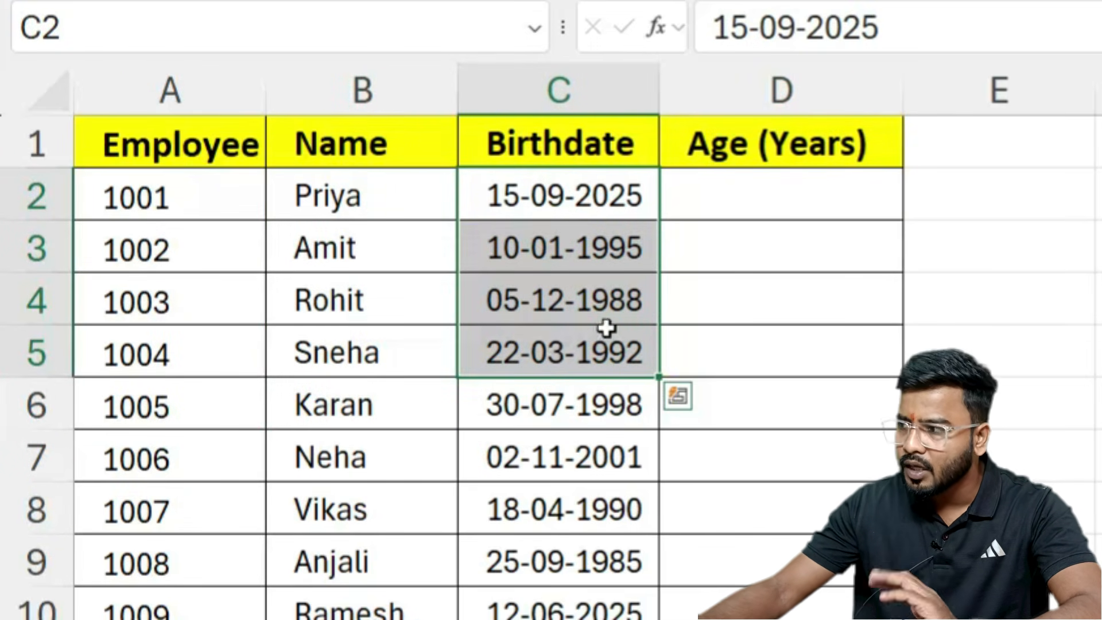
Step: Enter the formula =DATEDIF(C2,TODAY(),"Y") in D2 to calculate the first employee's age in full years
click(703, 194)
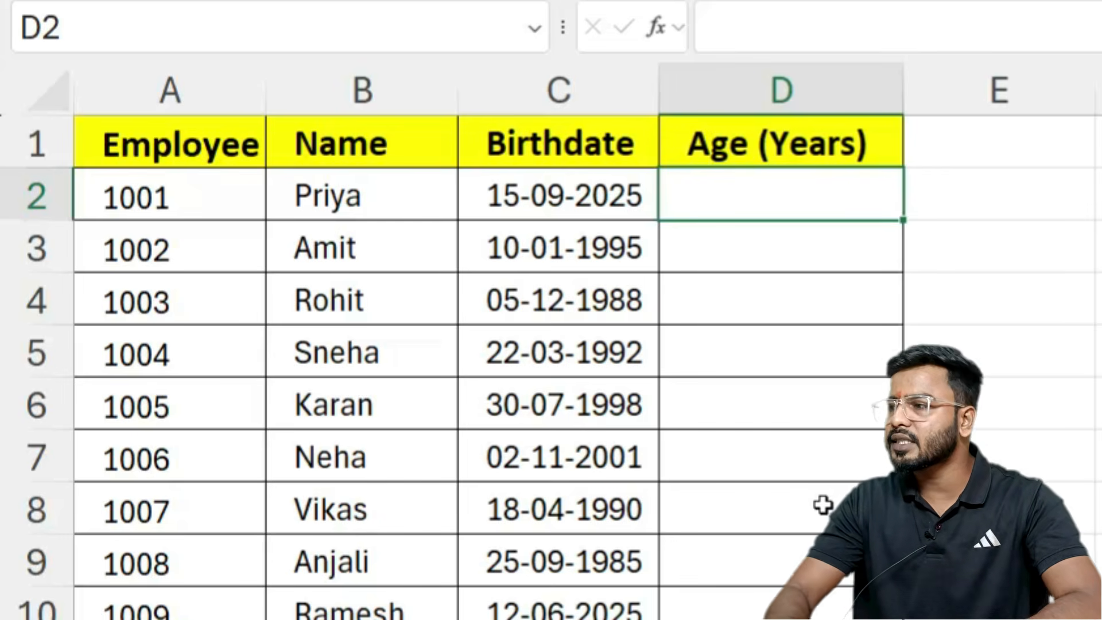
text(datedif)
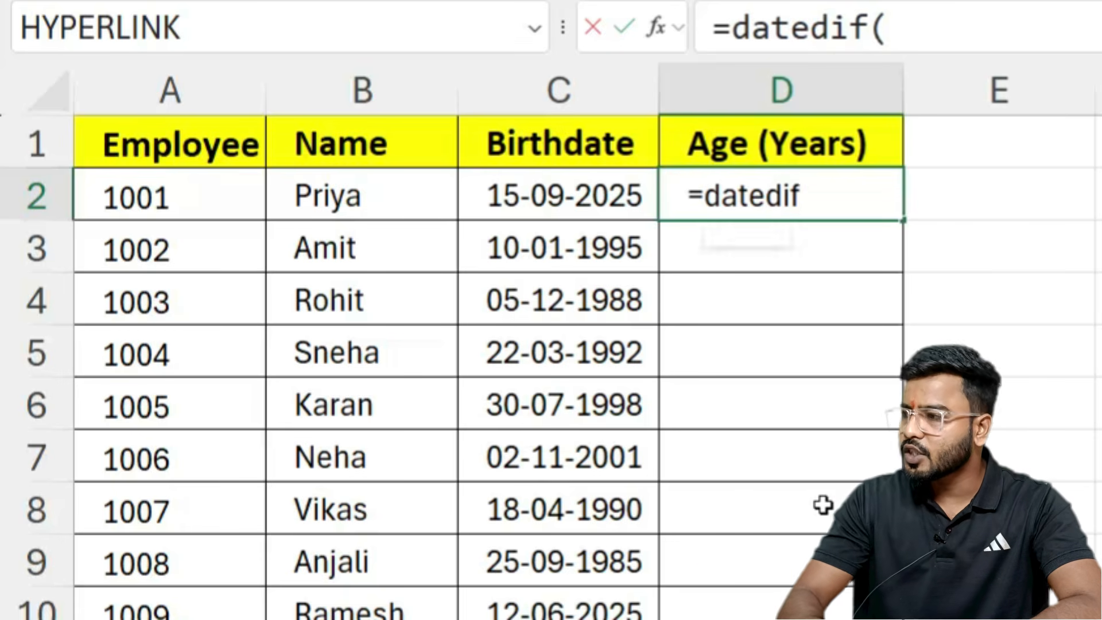
text(()
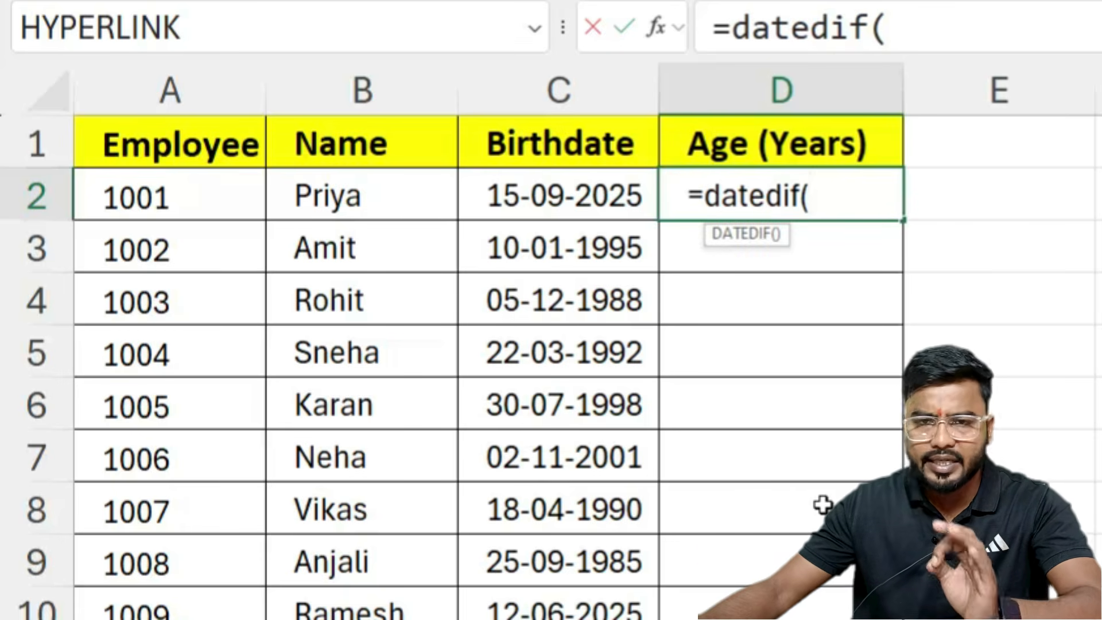
click(600, 198)
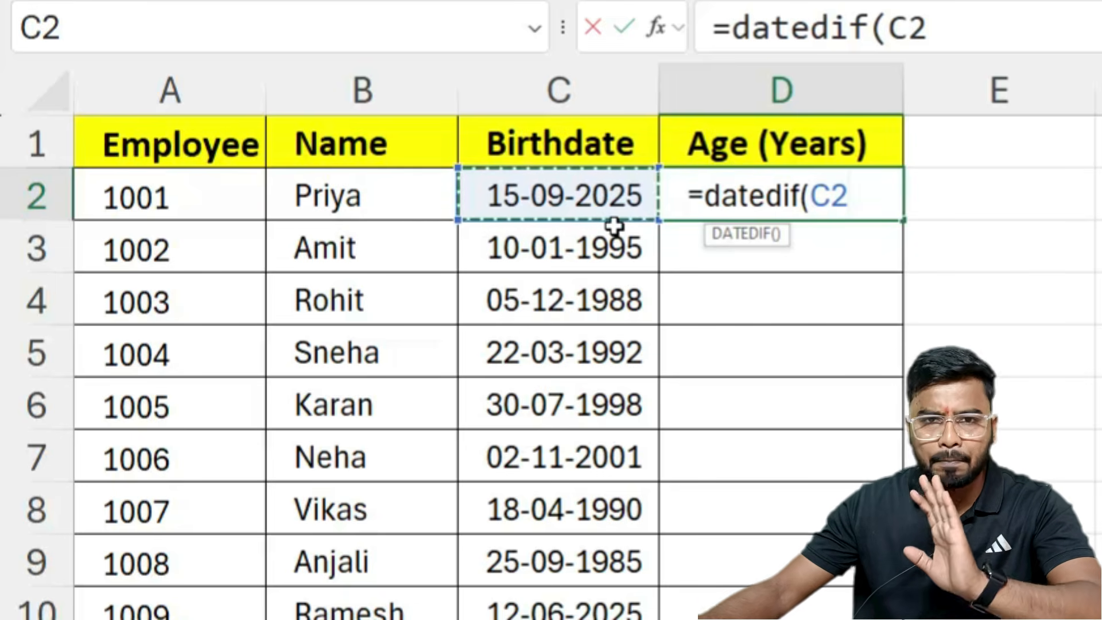
text(,)
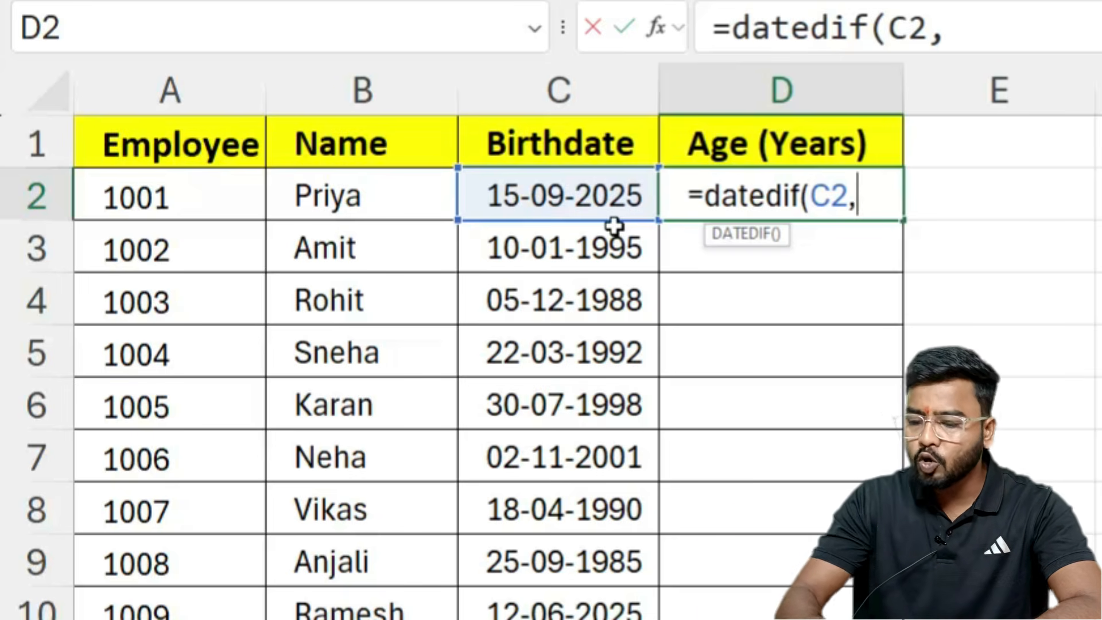
text(today)
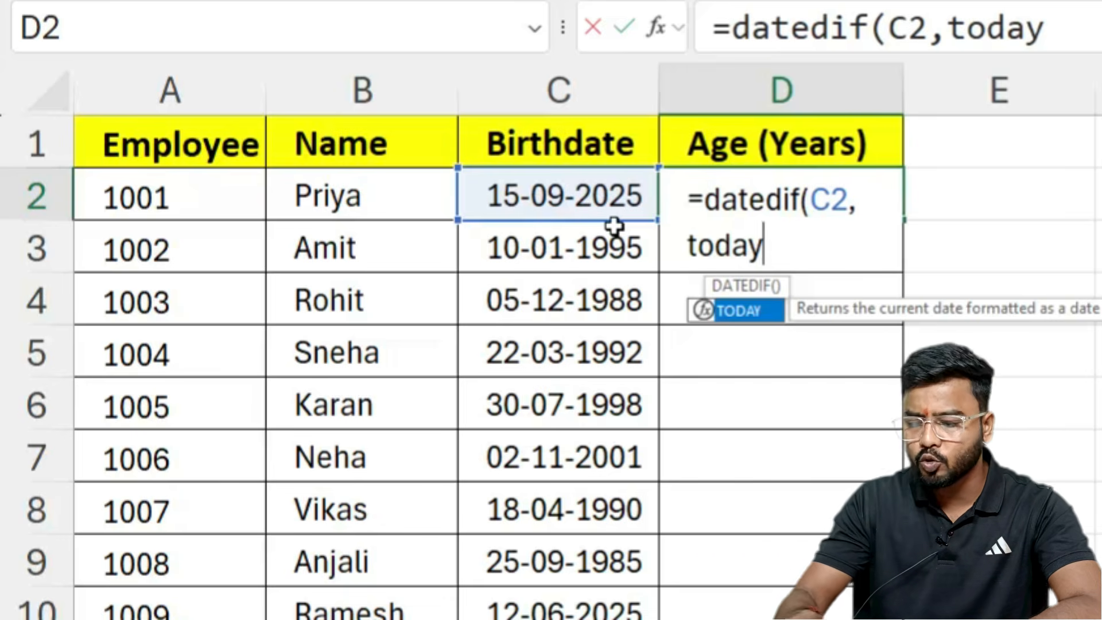
text((),"Y)
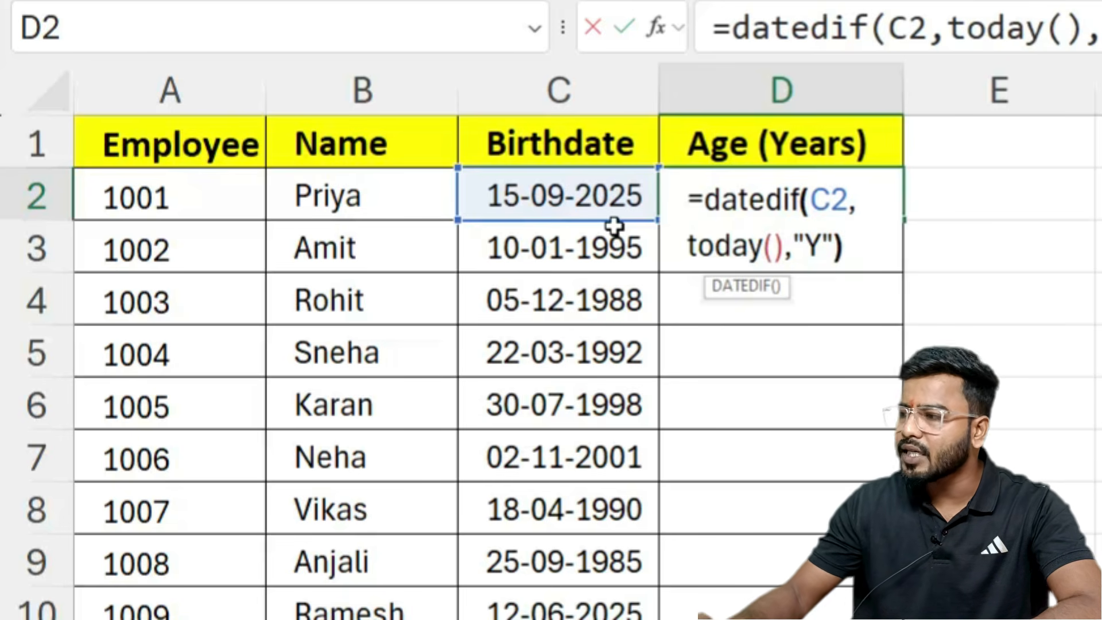
key(Return)
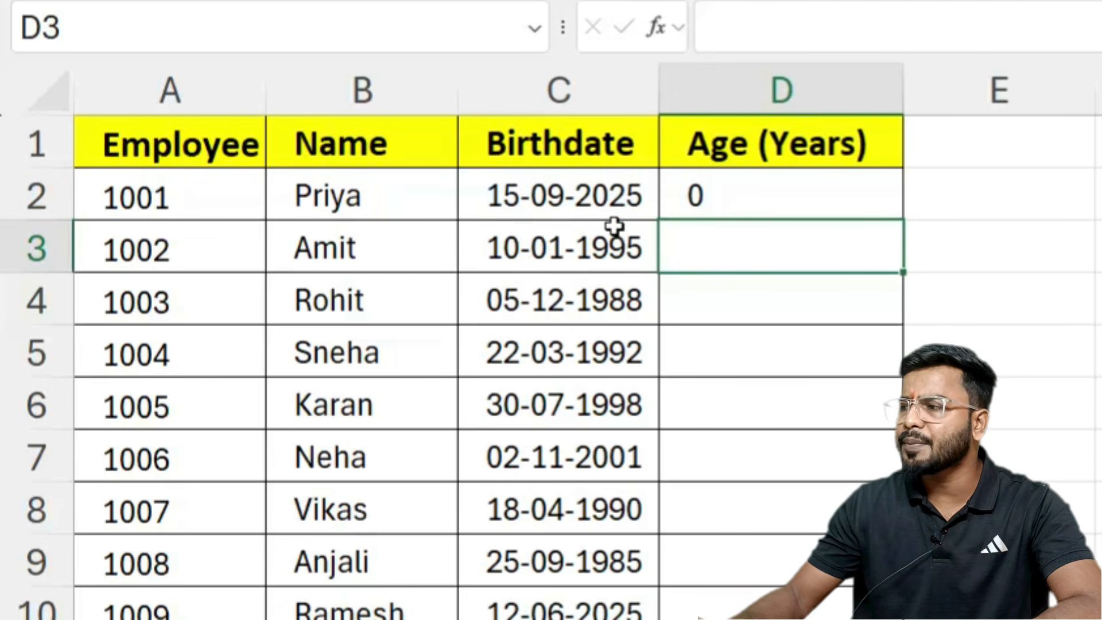
Step: Correct the year of the first employee's birthdate in C2
click(711, 199)
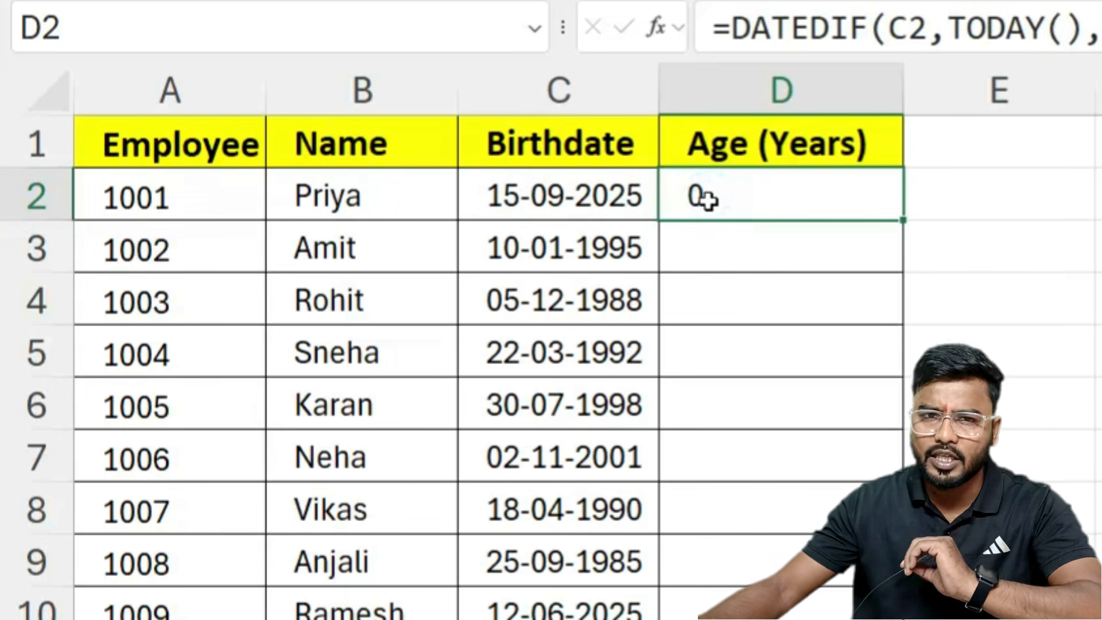
double_click(639, 195)
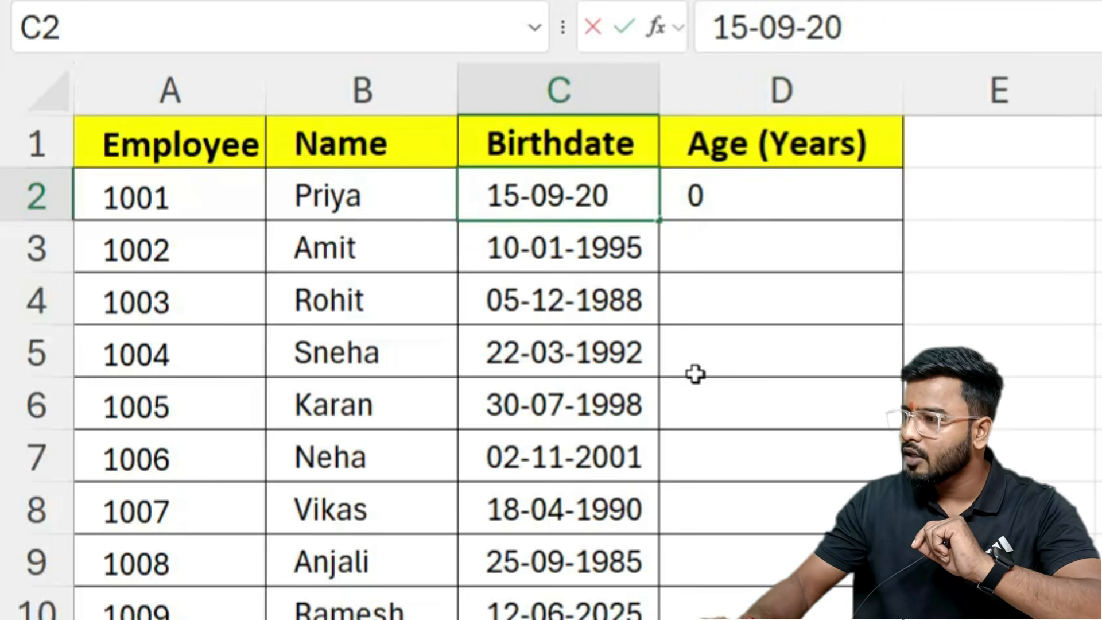
key(Return)
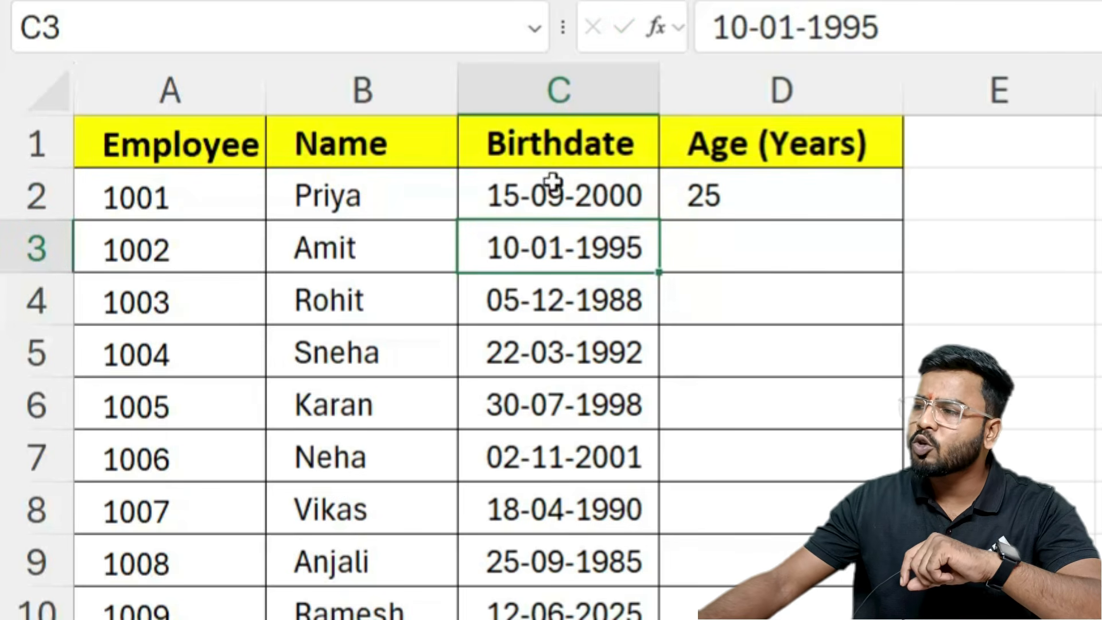
Step: Fill the age formula from D2 down to D10
click(733, 192)
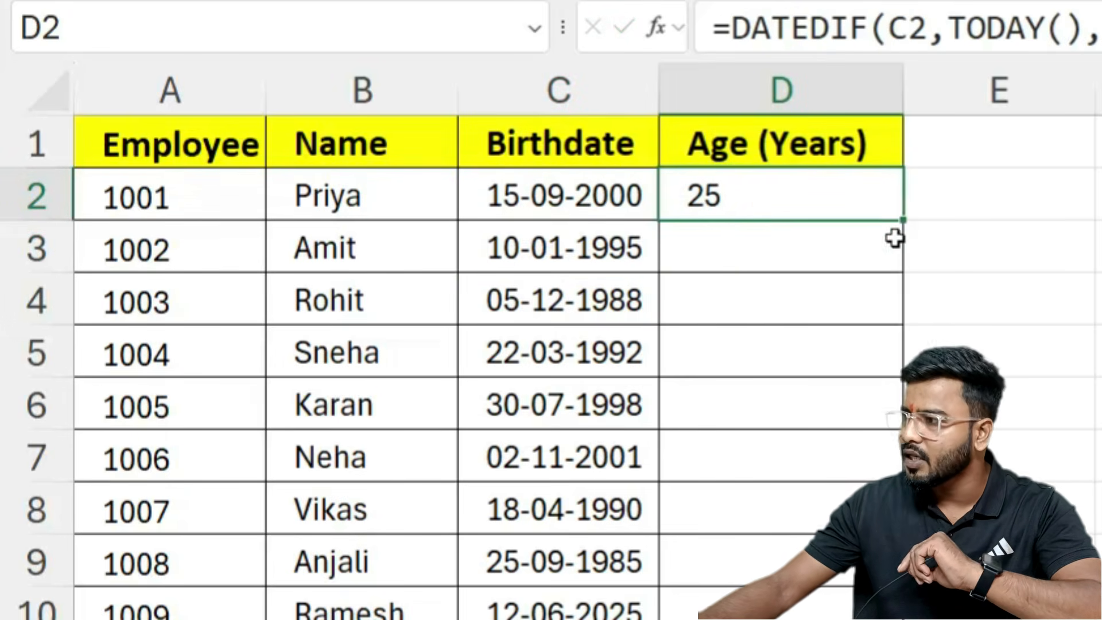
drag(905, 221, 896, 531)
scroll(790, 332, up, 1)
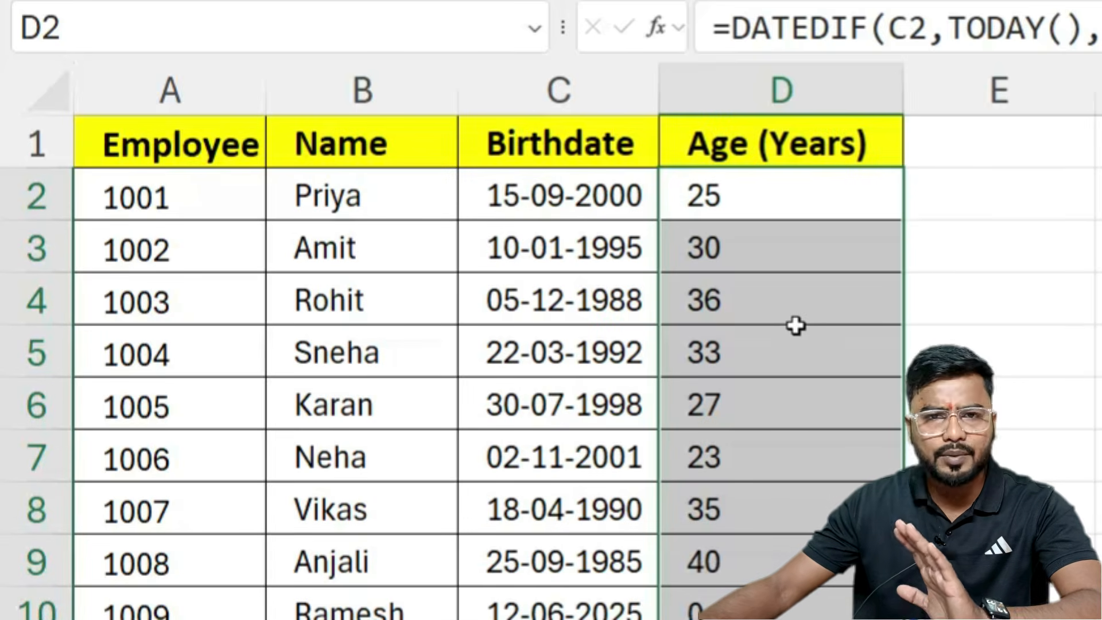
Step: Append &" Years" to the age formula in D2 and fill the extended formula down to D10
double_click(777, 202)
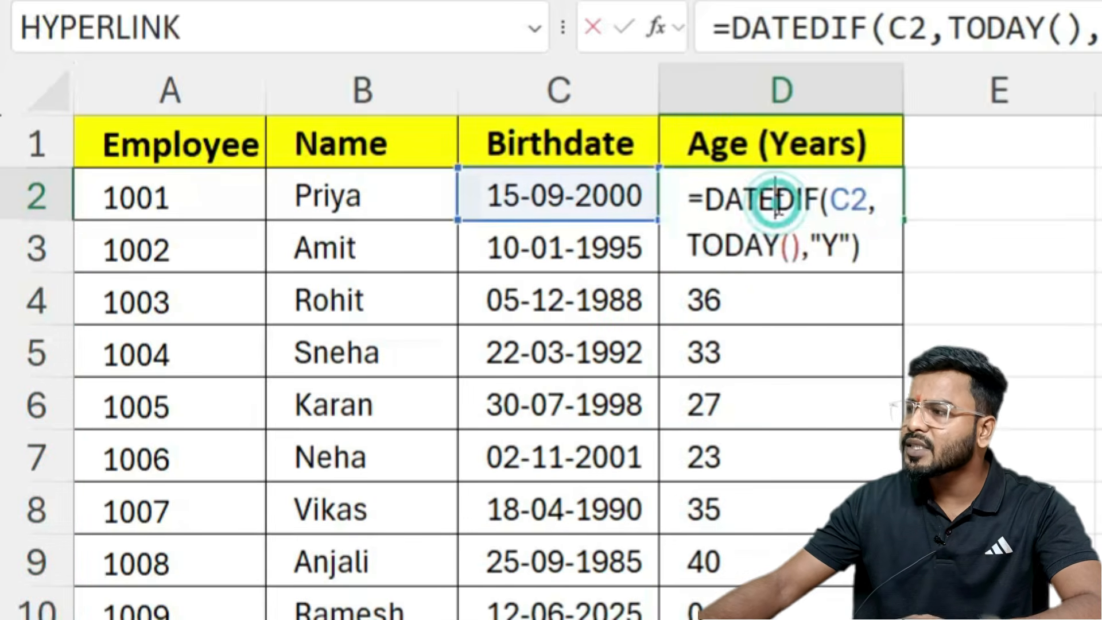
click(877, 248)
text(& ")
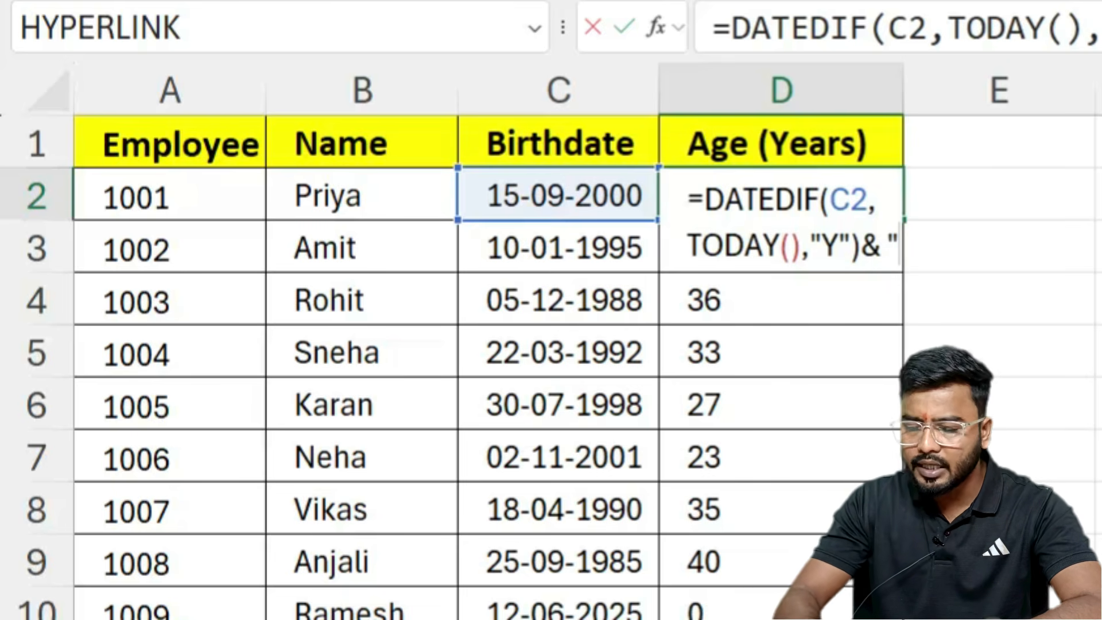
text( Years)
text("))
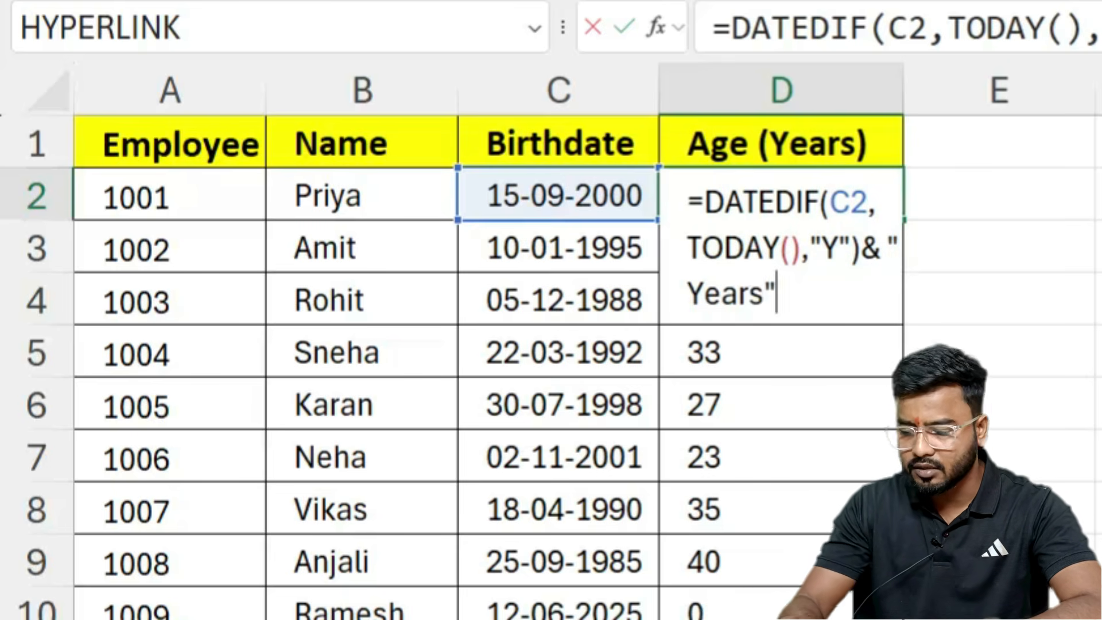
key(Return)
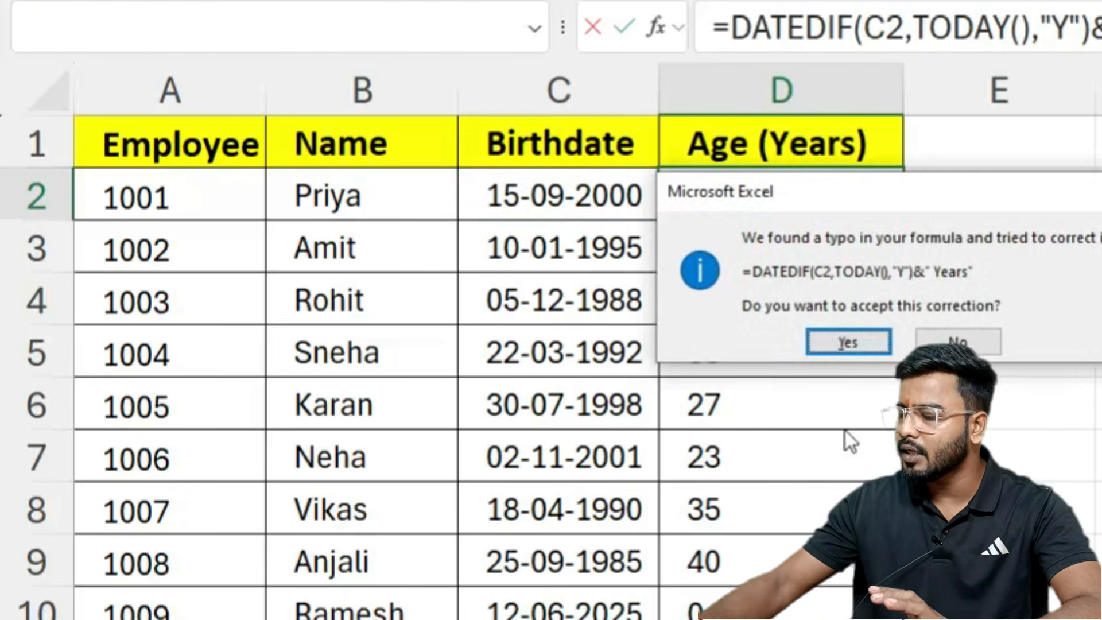
key(Return)
click(871, 190)
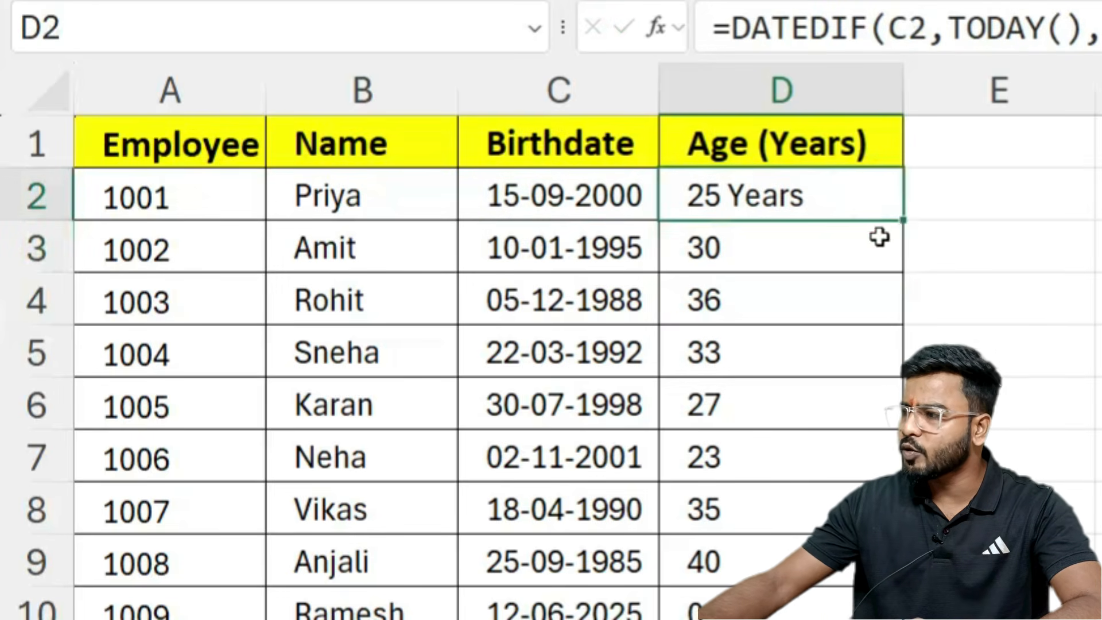
double_click(903, 219)
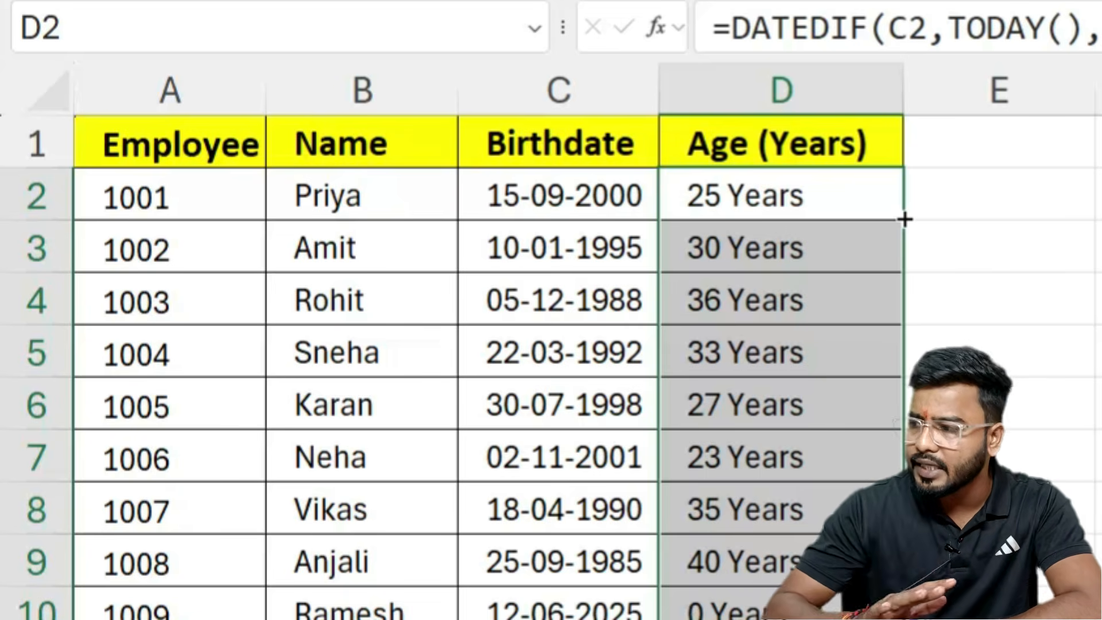
Step: Correct the year of the last employee's birthdate in C10
scroll(740, 404, down, 2)
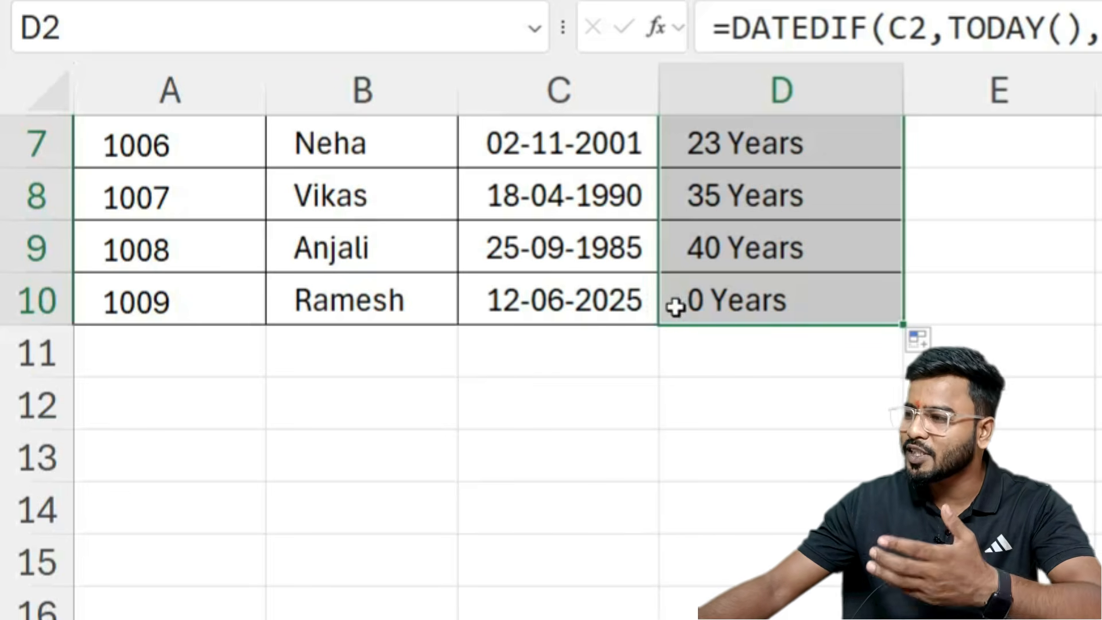
click(647, 300)
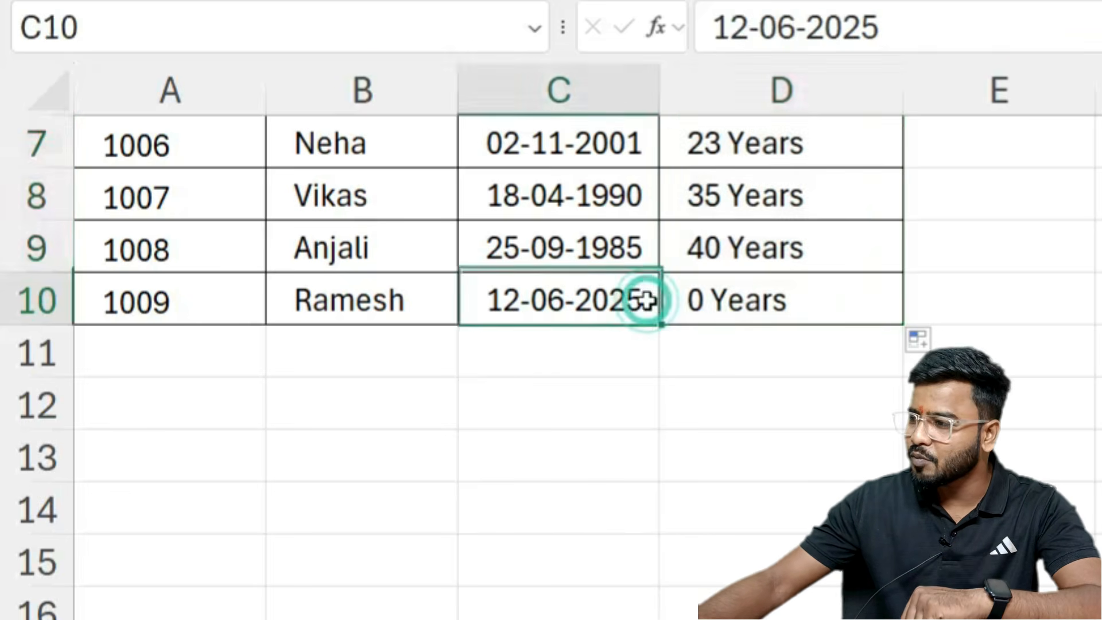
key(F2)
key(BackSpace)
key(BackSpace)
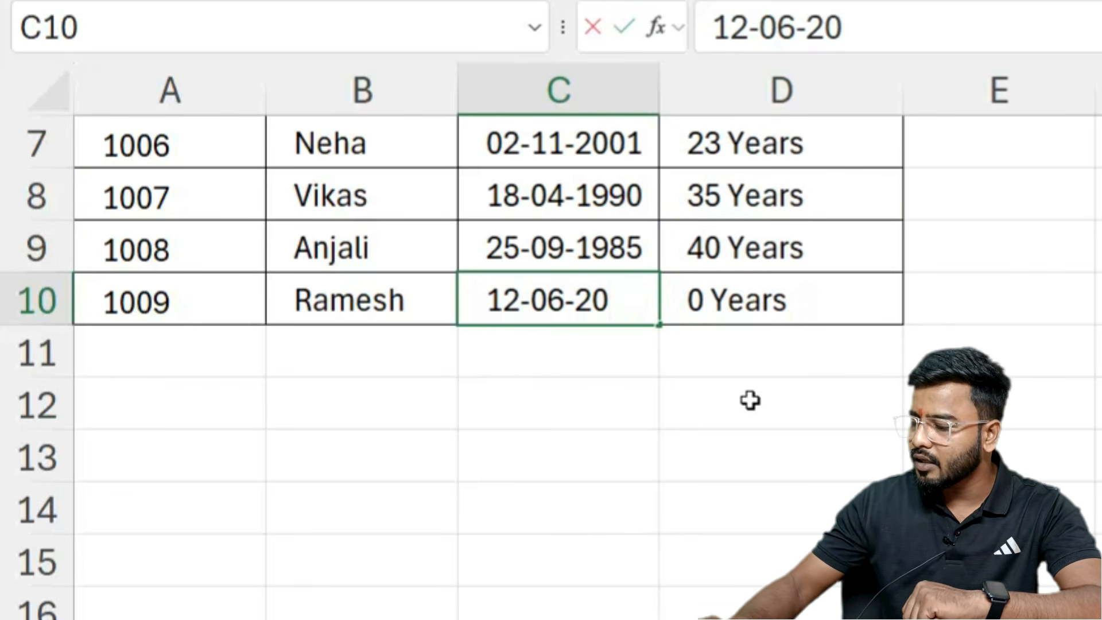
key(Return)
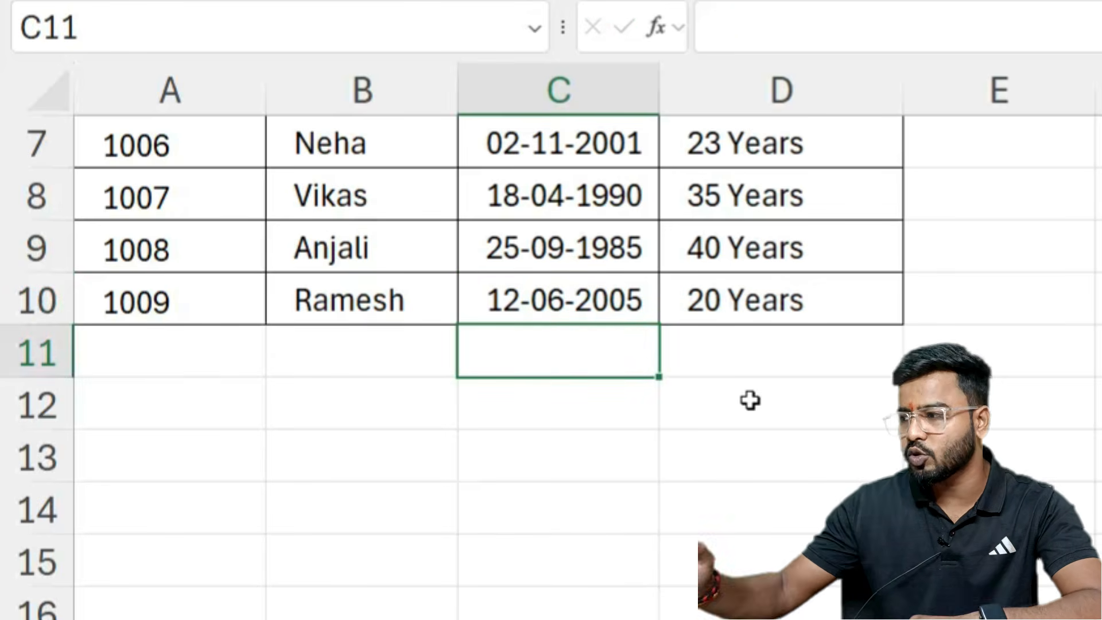
scroll(750, 400, up, 2)
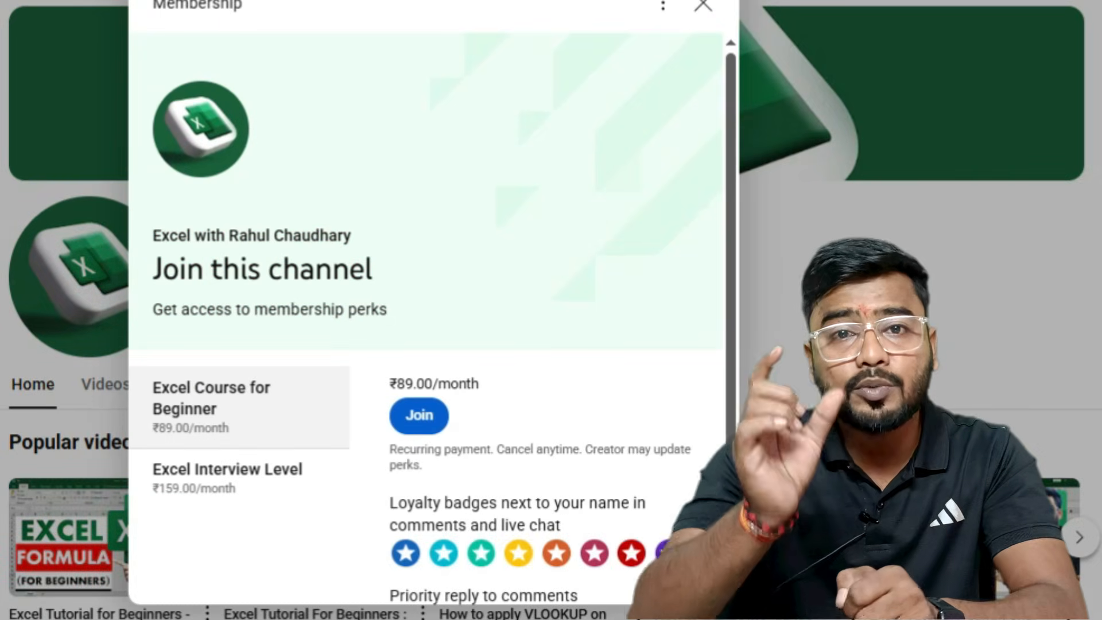
Step: Look through the YouTube channel's membership levels and examine the perks of Excel Interview Level
scroll(427, 344, down, 3)
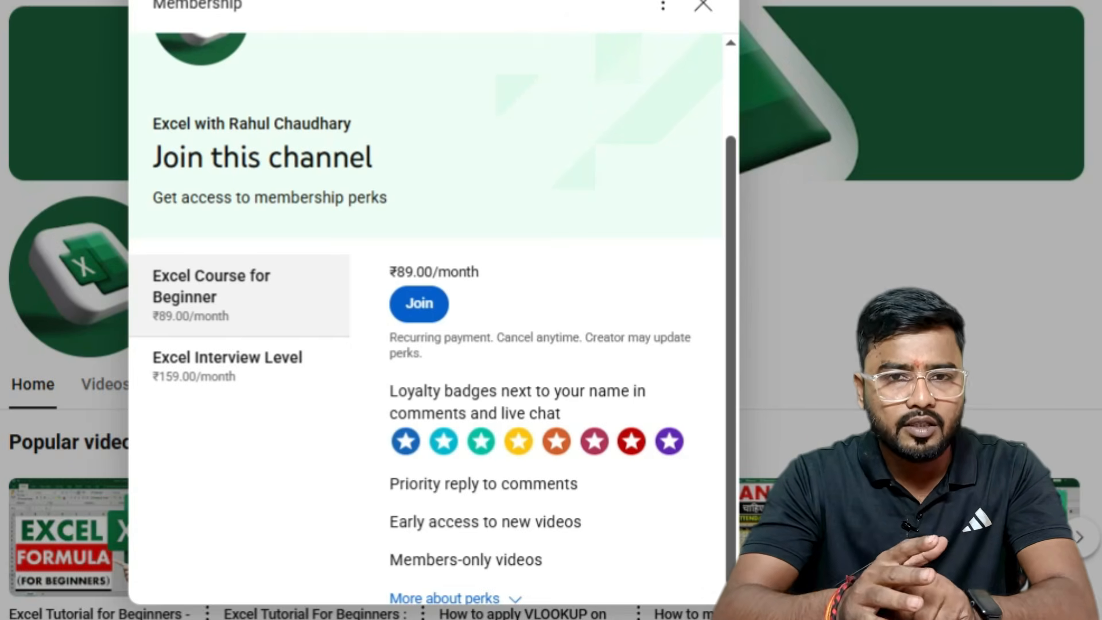
click(228, 365)
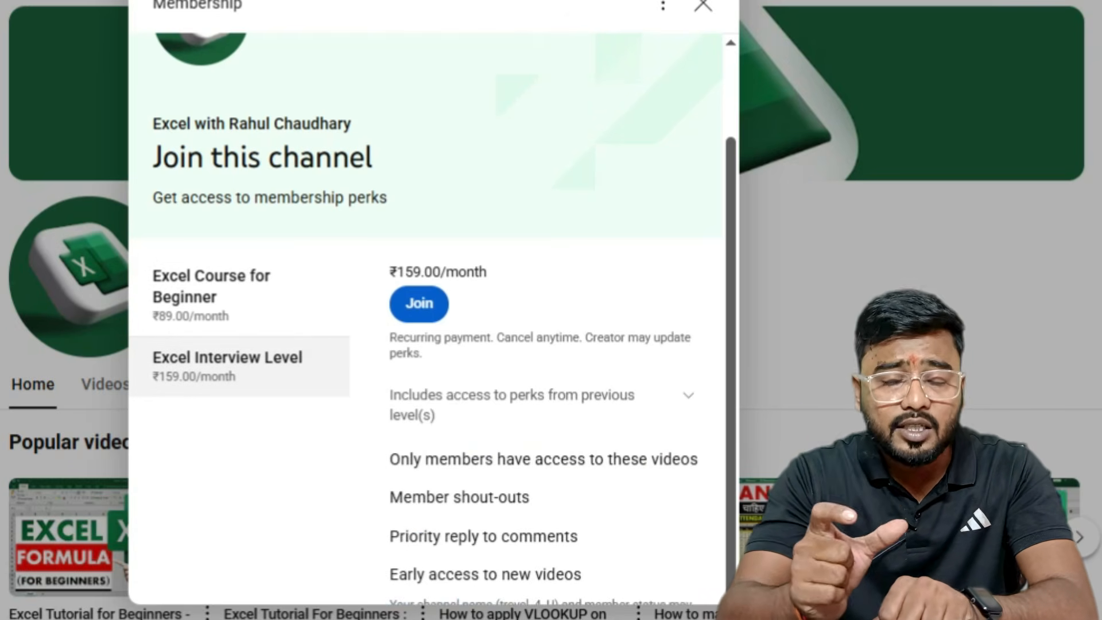
scroll(428, 318, down, 1)
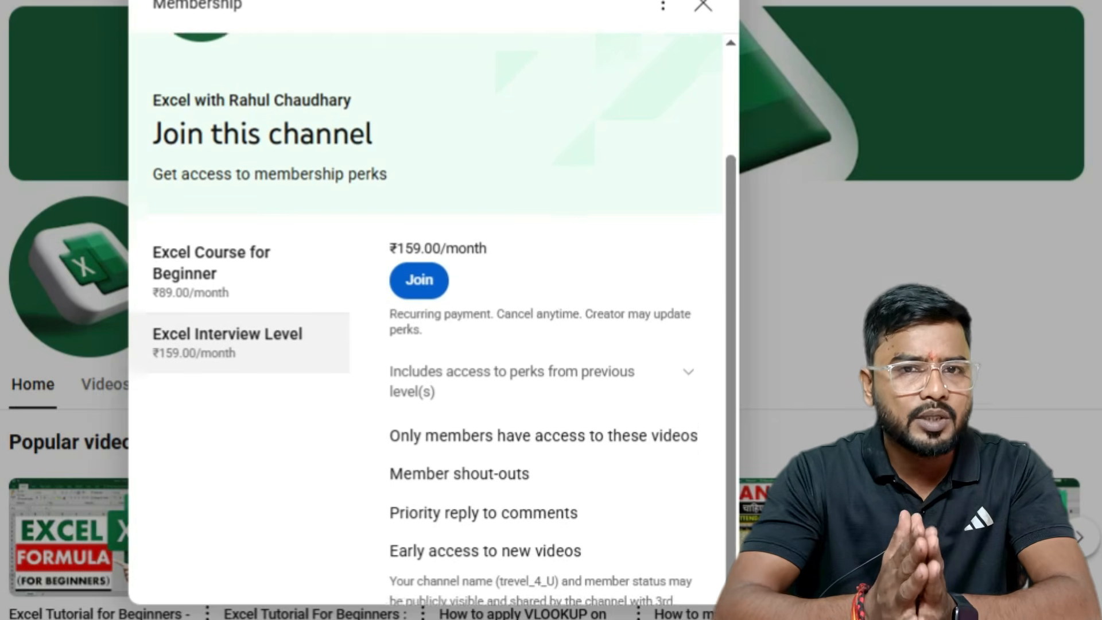